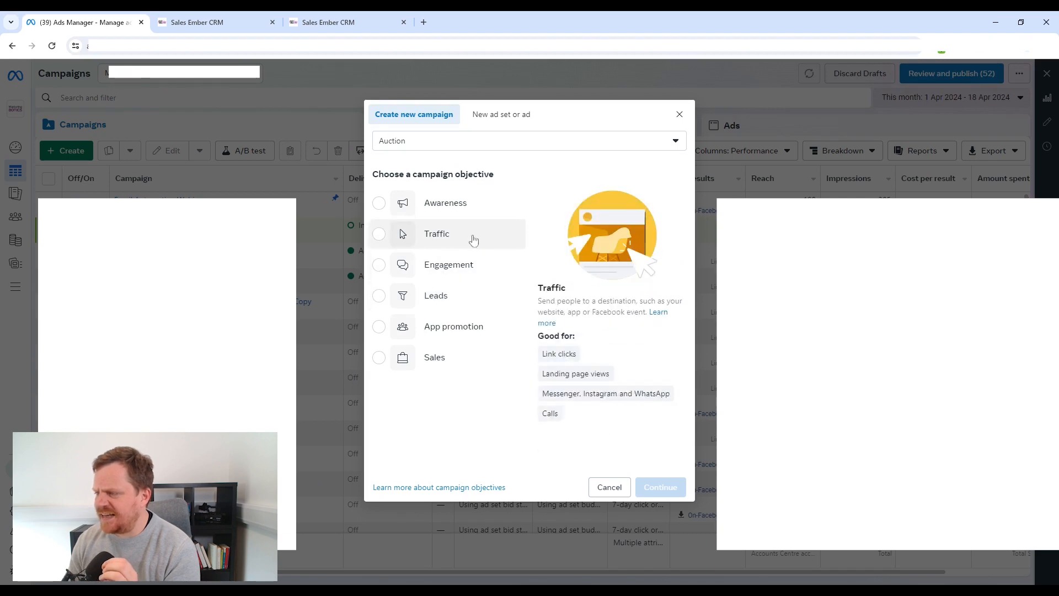
Step: Start a new auction campaign with the Leads objective, using the manual leads campaign setup
left_click(448, 300)
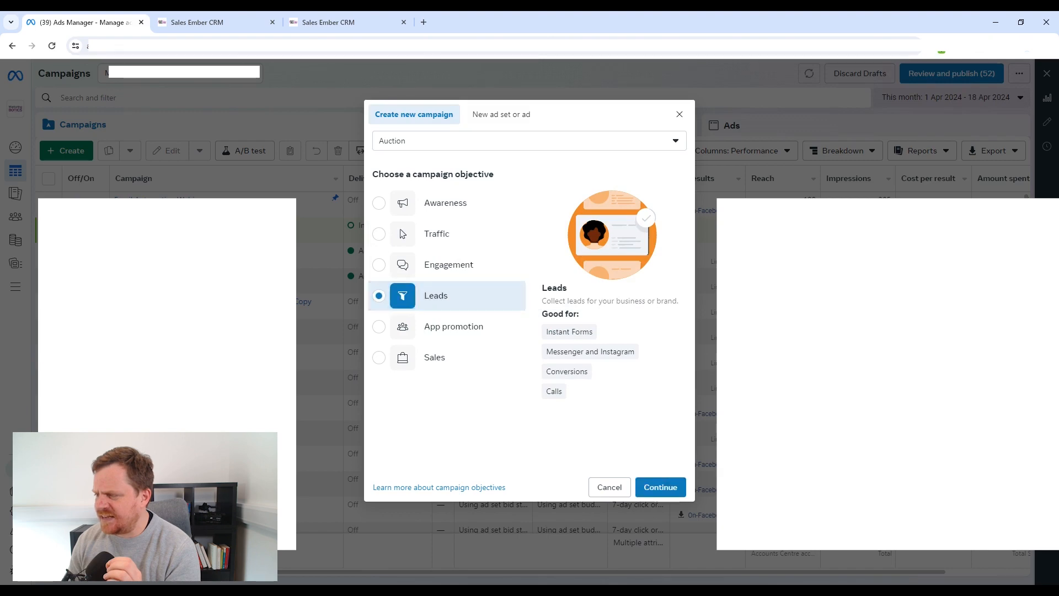
left_click(659, 489)
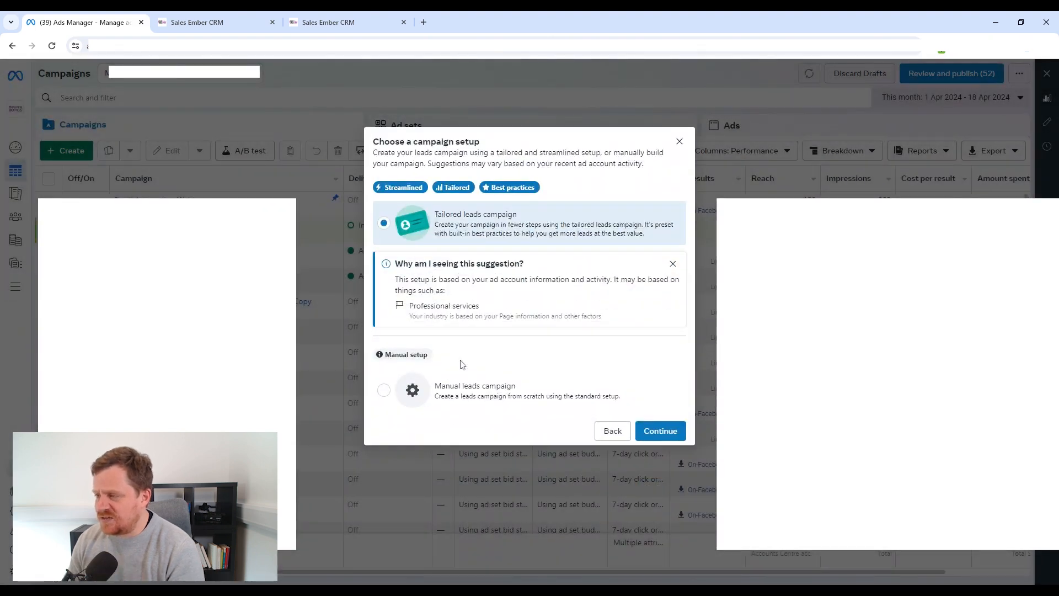
left_click(456, 403)
left_click(652, 432)
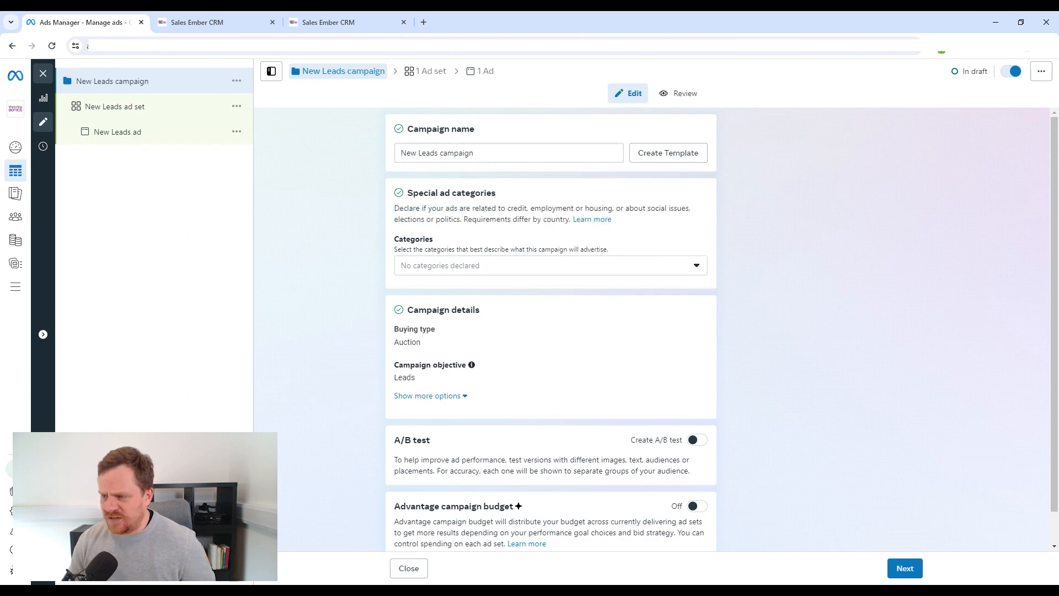
Step: Name the campaign "Targeting agencies" and continue to the ad set settings
left_click(409, 153)
triple_click(410, 153)
type("Te")
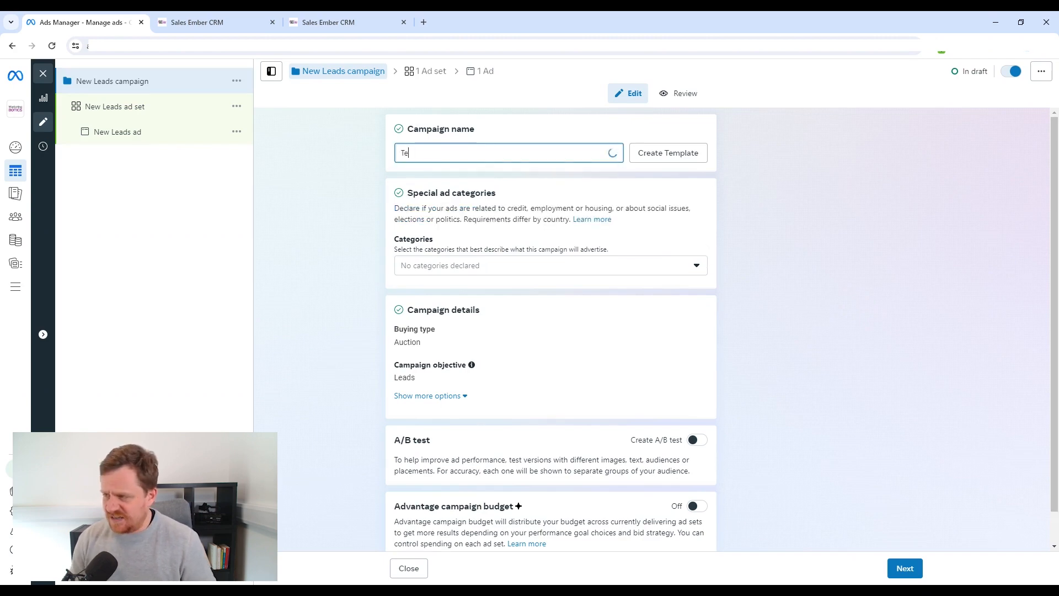
type("s")
key("BackSpace")
key("BackSpace")
key("BackSpace")
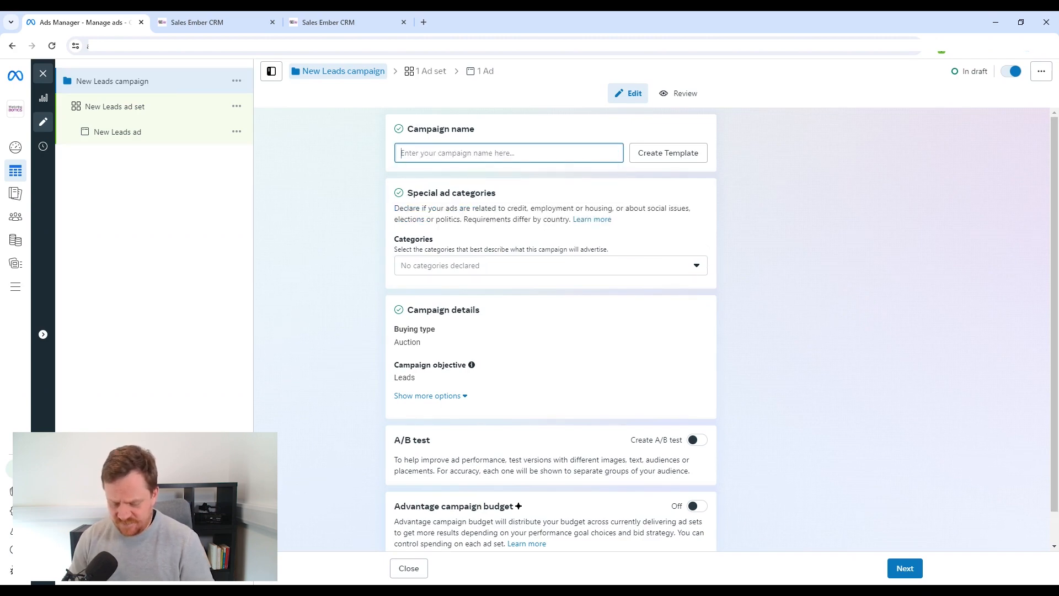
type("Targeting ag")
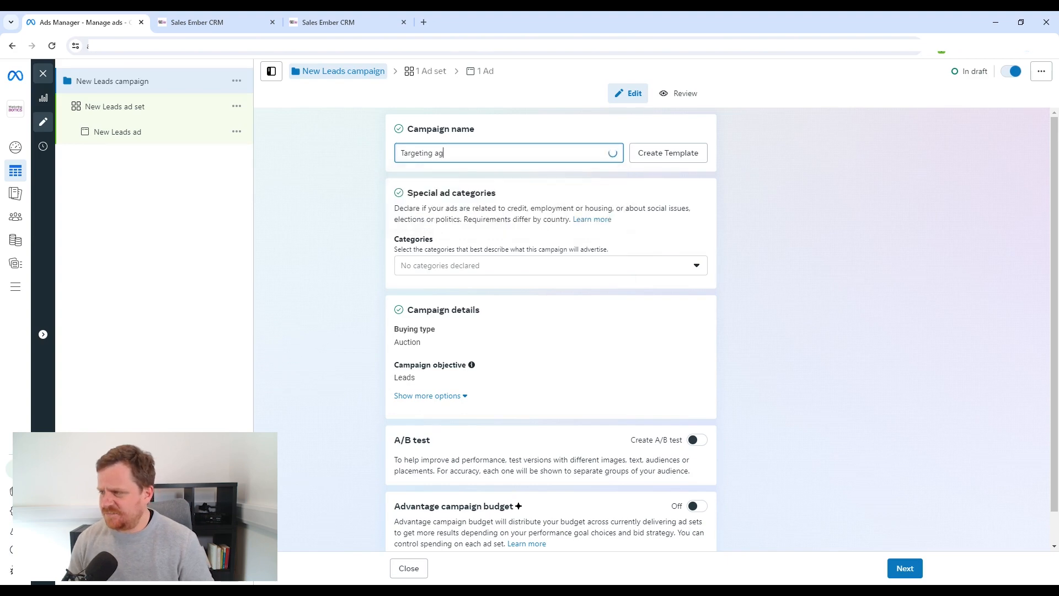
type("enc")
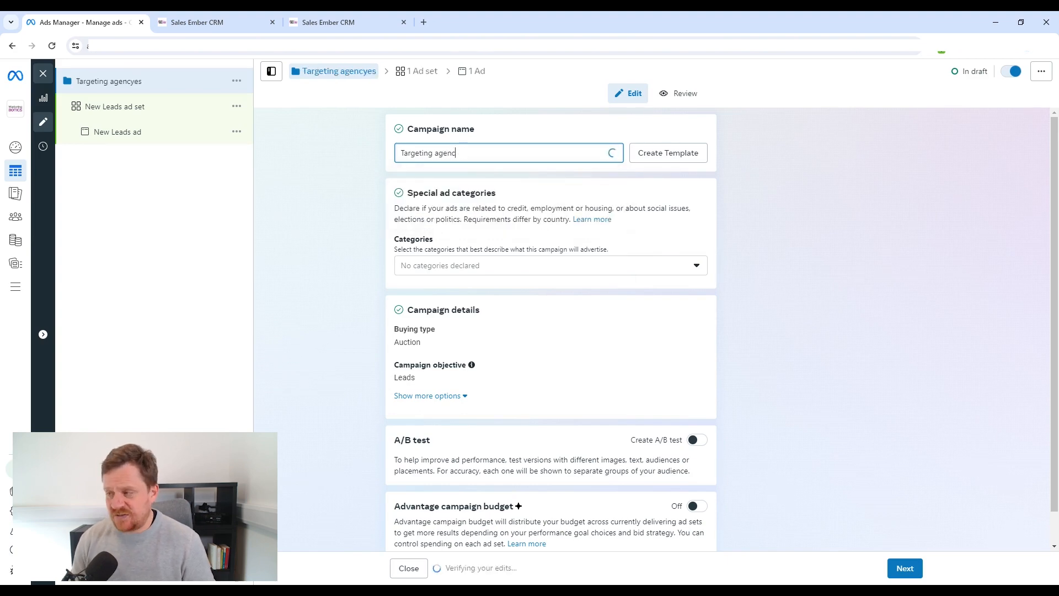
type("ies")
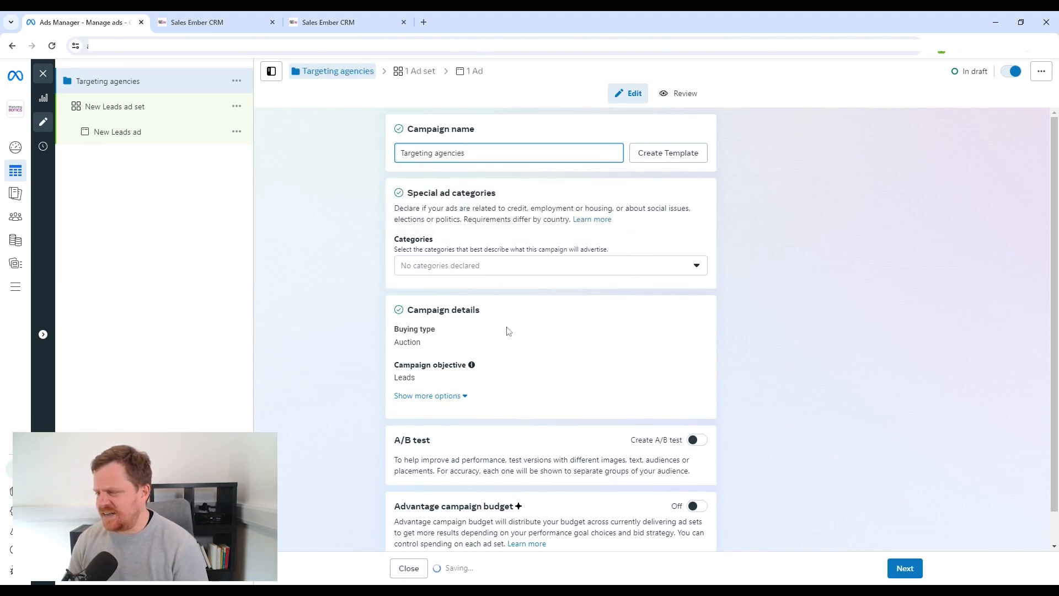
scroll(506, 339, "down", 1)
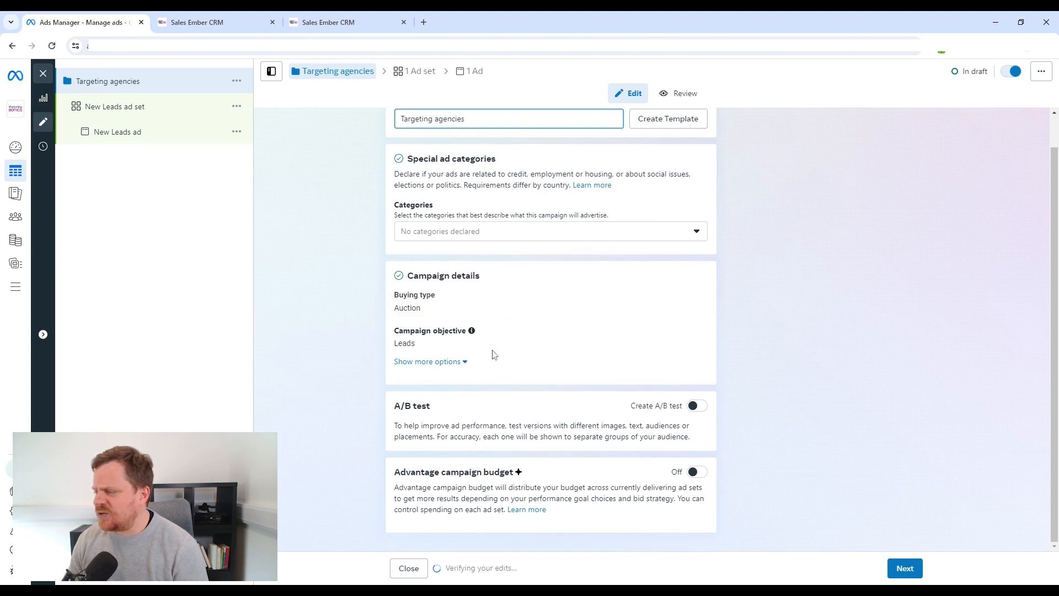
scroll(493, 357, "up", 1)
left_click(904, 572)
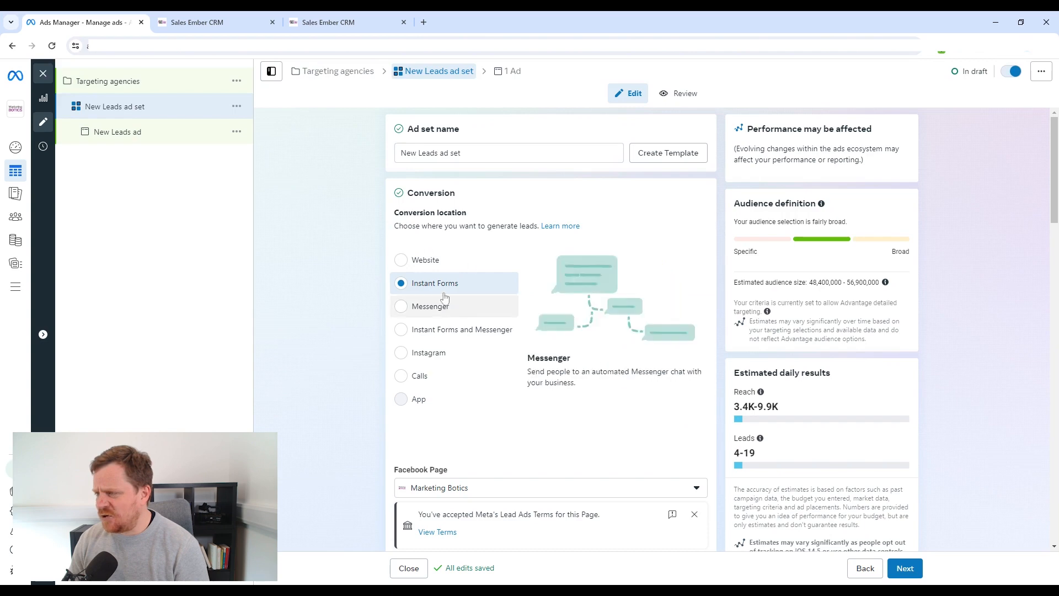
Step: Set the ad set's daily budget to £10.00, keeping Instant Forms as the conversion location
scroll(505, 337, "down", 6)
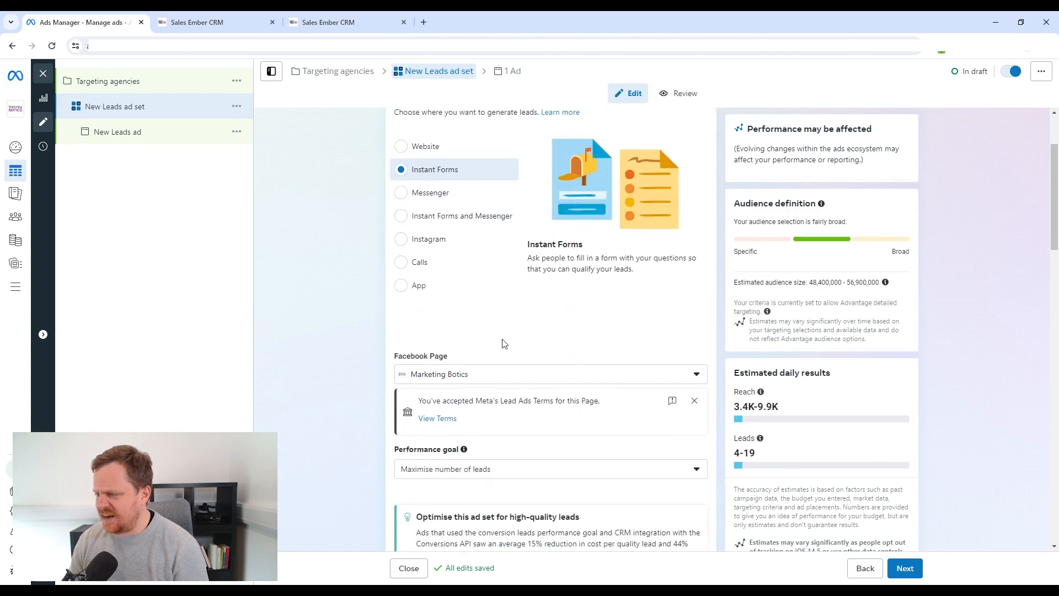
scroll(505, 343, "down", 5)
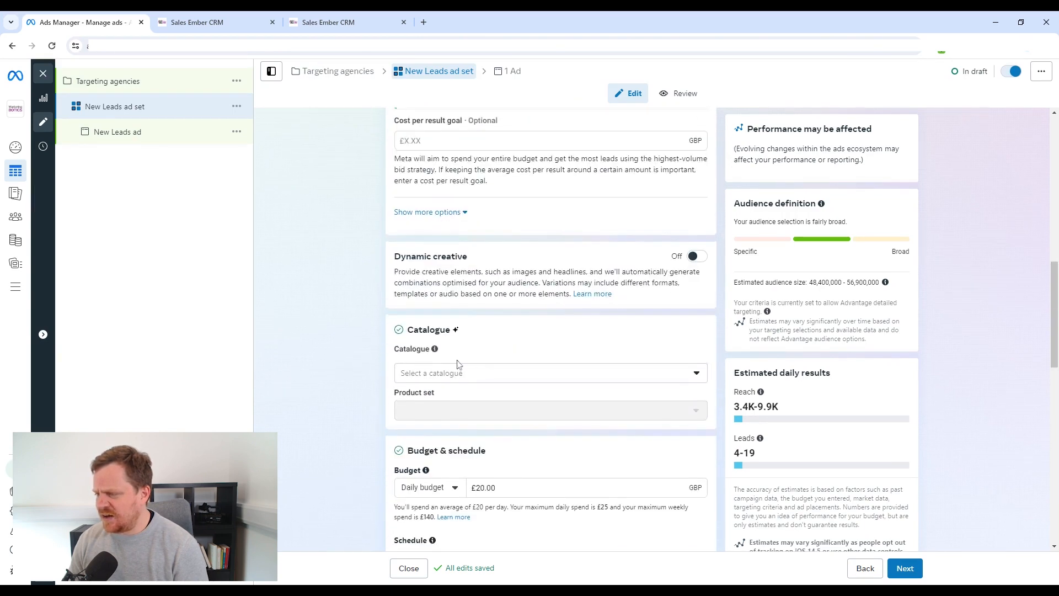
scroll(457, 363, "down", 2)
left_click(478, 377)
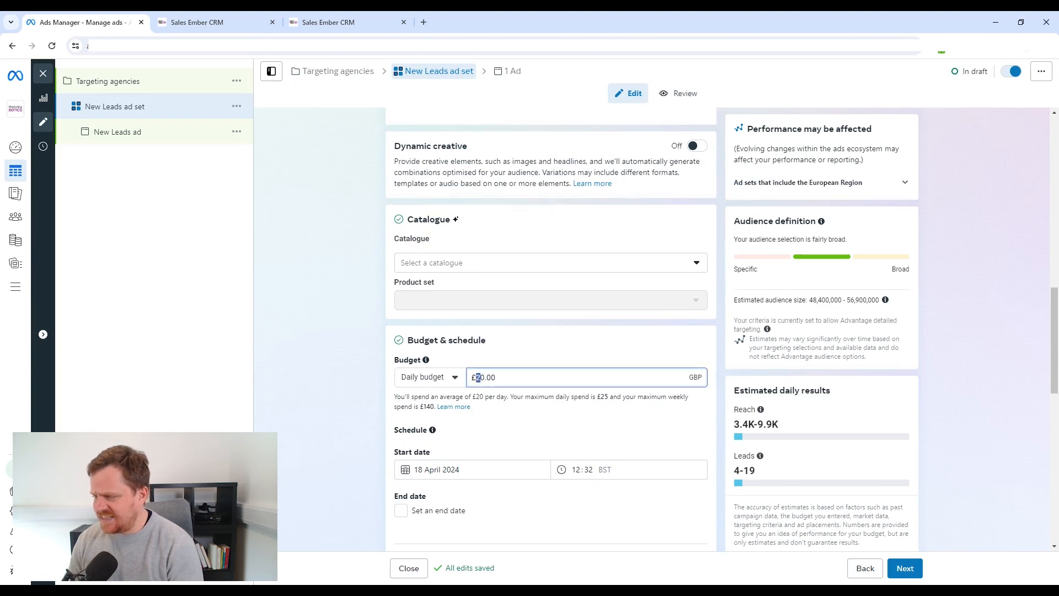
Step: Schedule an end date of 26 April 2024 at 23:00 for the ad set
scroll(503, 358, "down", 2)
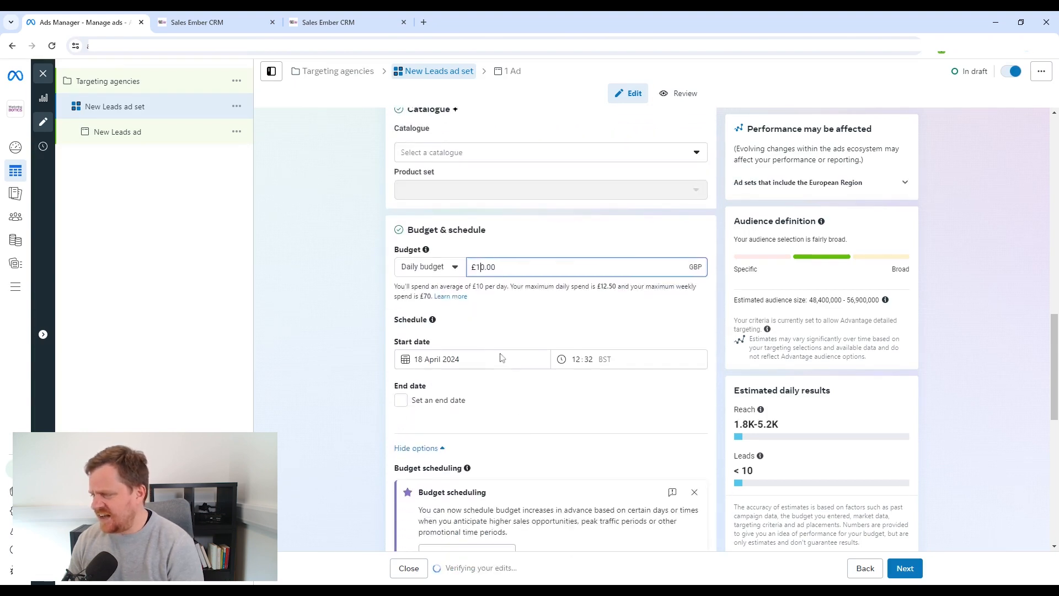
left_click(441, 400)
left_click(510, 425)
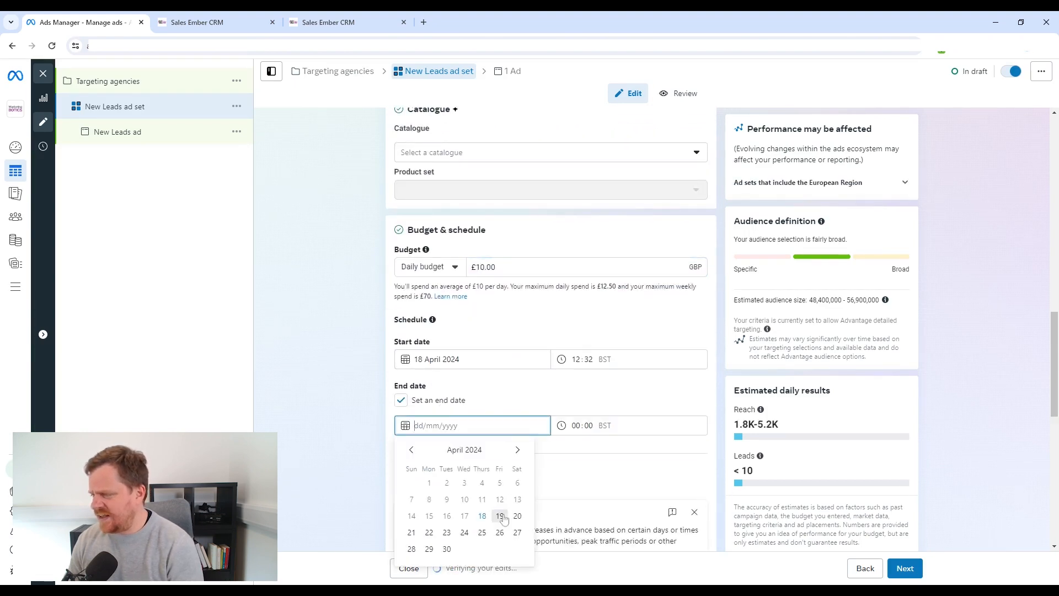
left_click(500, 533)
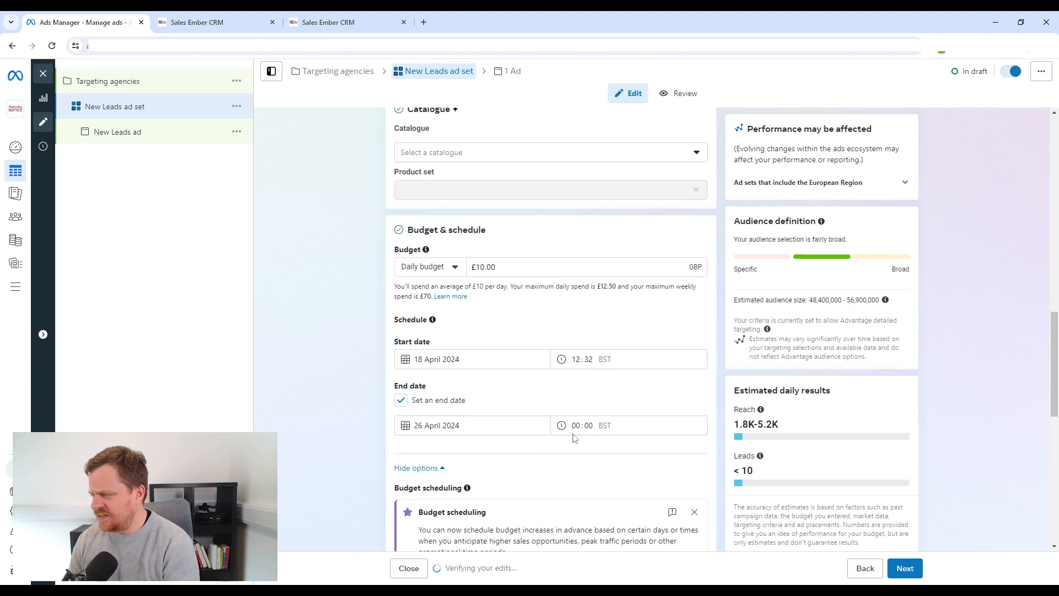
left_click(576, 428)
type("23")
left_click(579, 441)
Step: Switch the ad set from Advantage+ audience to the original audience options
scroll(579, 445, "down", 4)
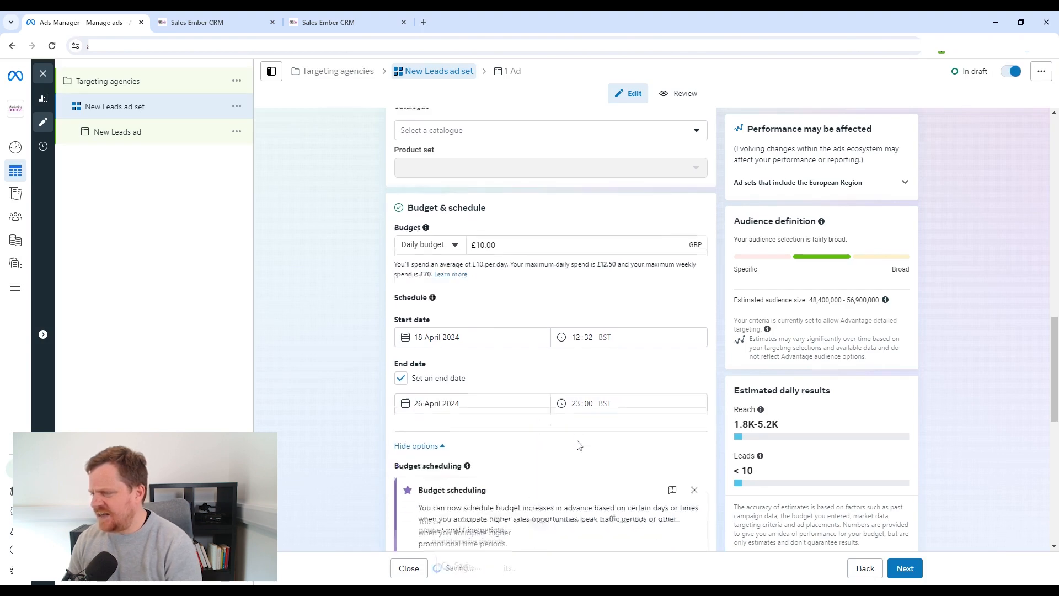
scroll(579, 445, "down", 3)
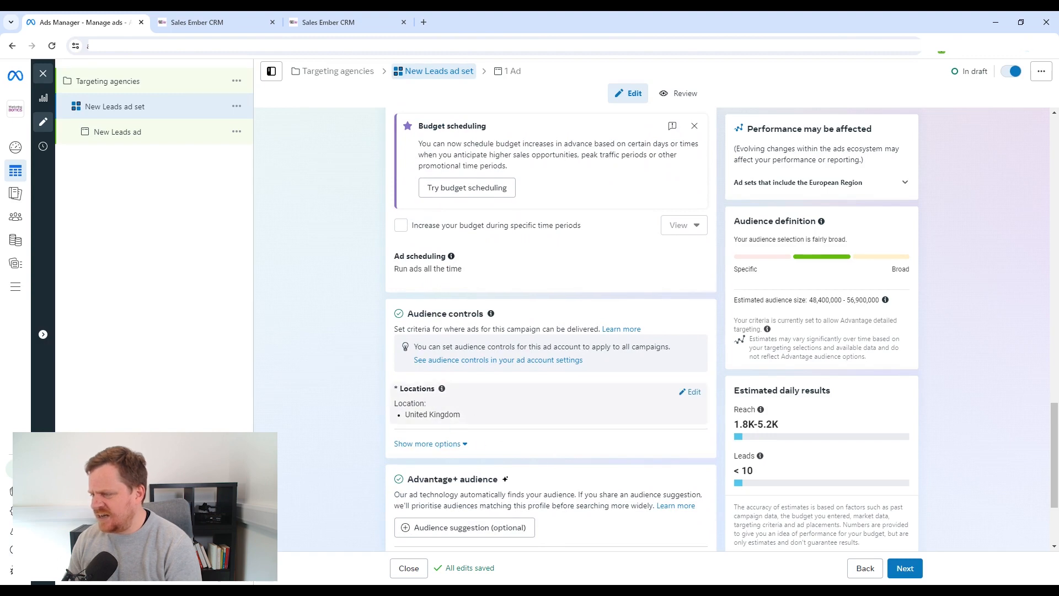
scroll(552, 406, "down", 2)
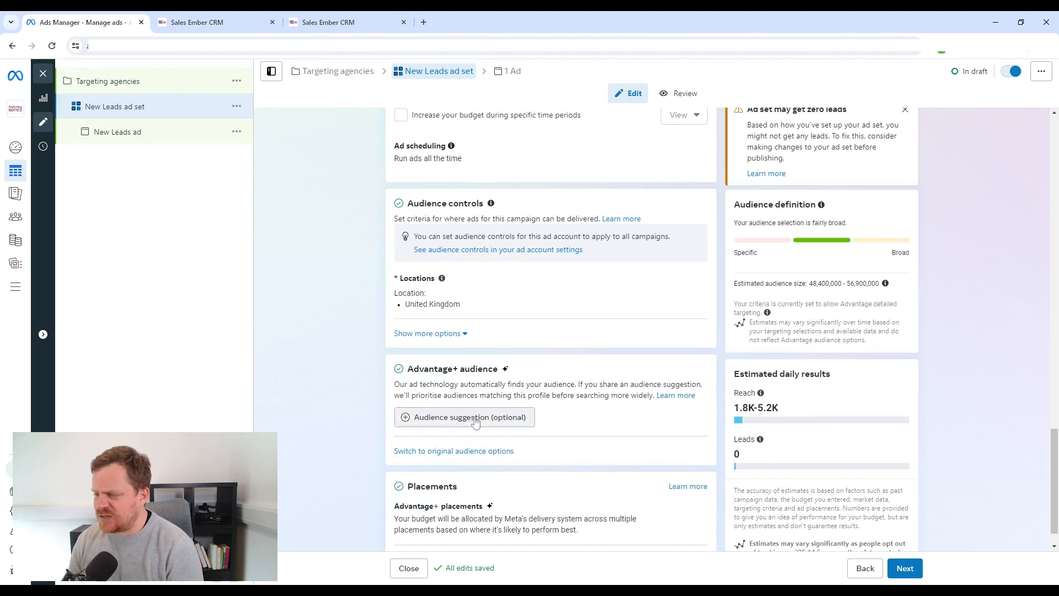
left_click(475, 452)
left_click(554, 317)
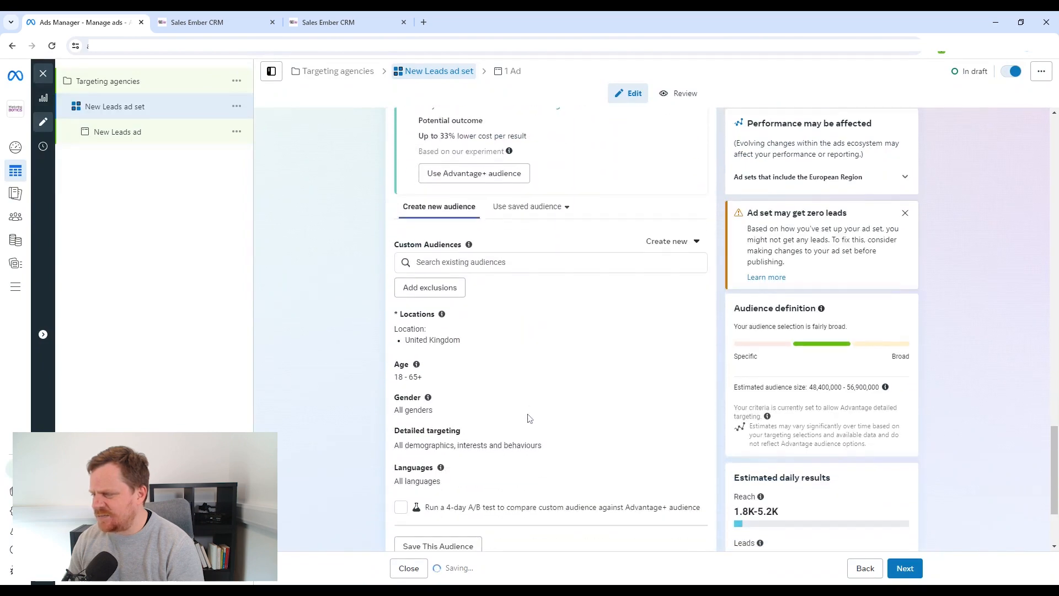
Step: Set the audience's maximum age to 64 and open the detailed targeting for editing
left_click(691, 345)
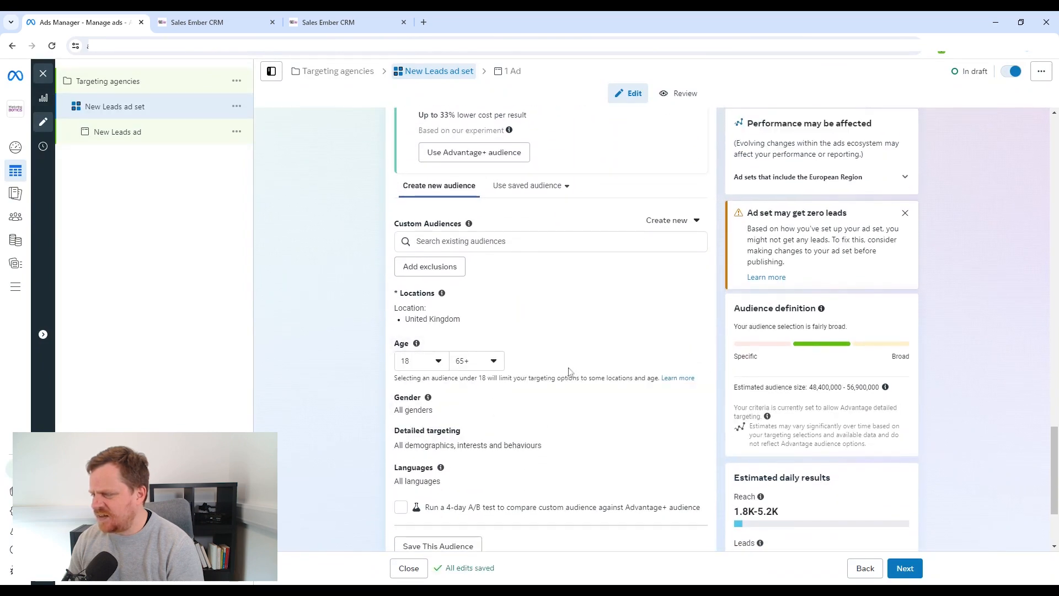
left_click(500, 366)
left_click(478, 495)
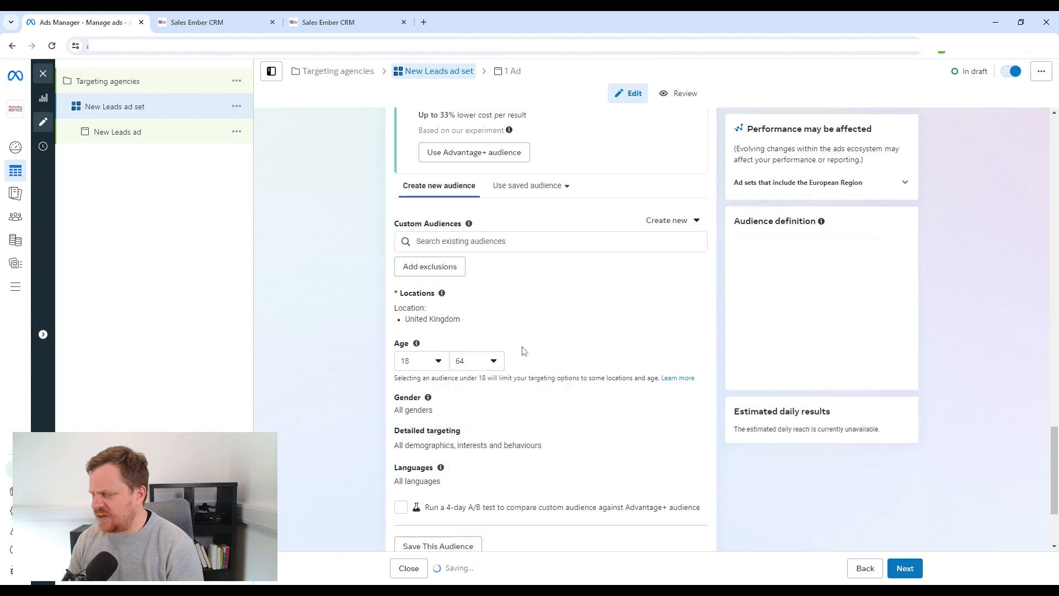
scroll(551, 371, "down", 1)
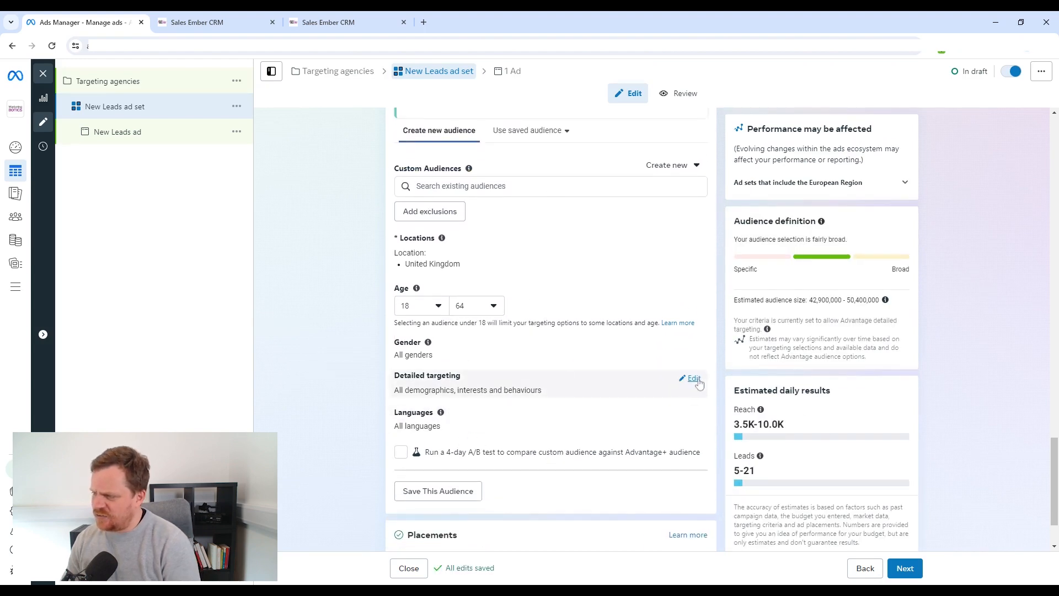
left_click(694, 380)
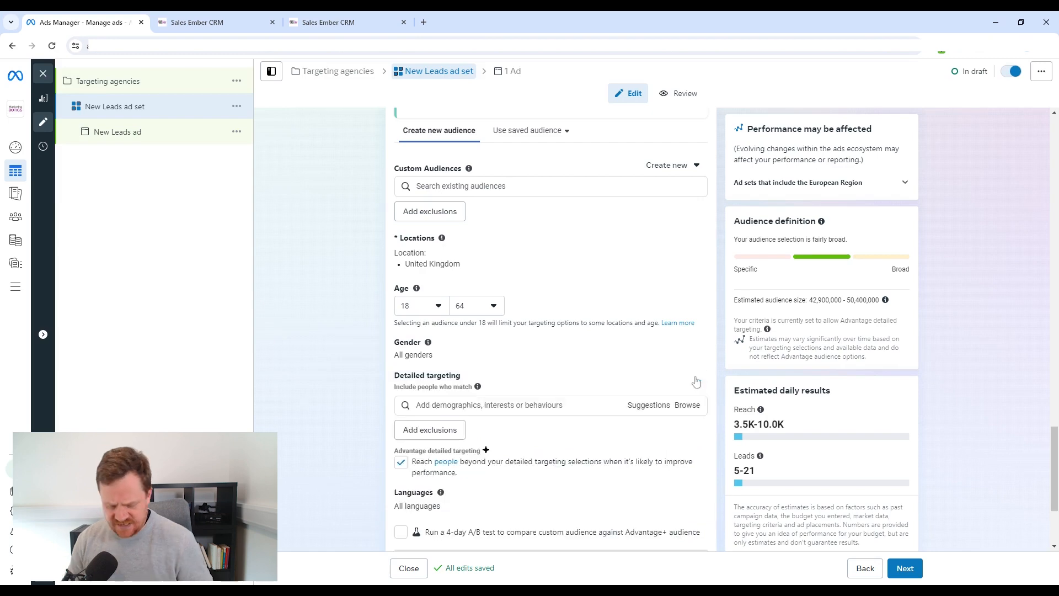
type("marketing a")
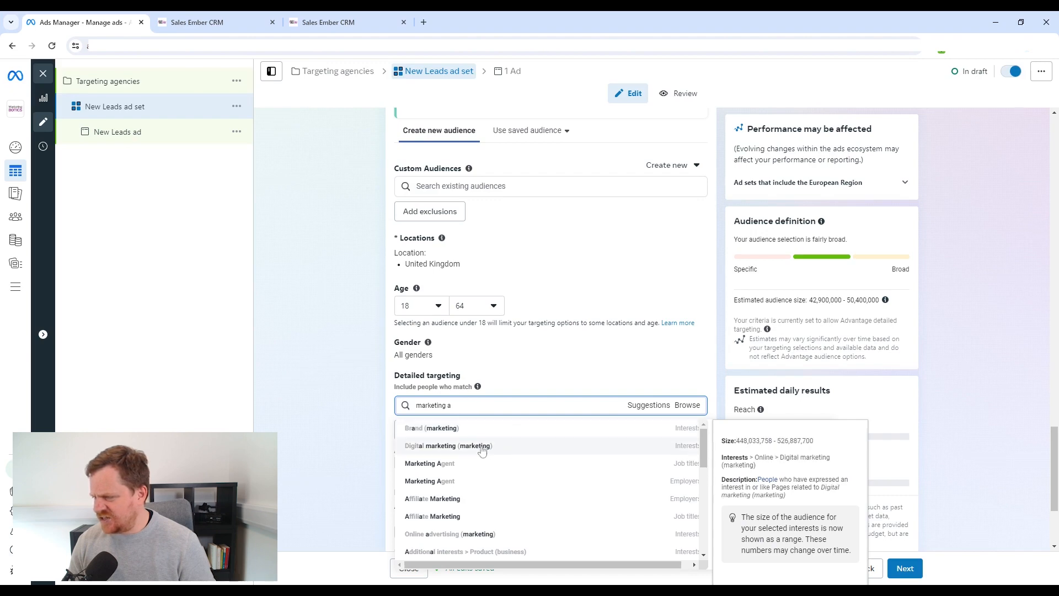
scroll(448, 468, "down", 4)
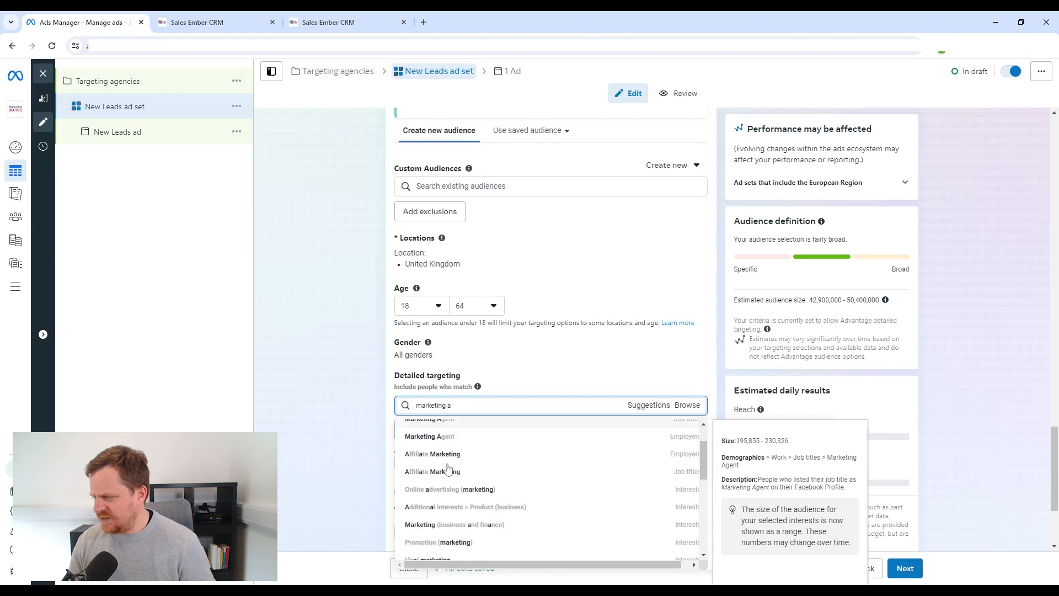
key("BackSpace")
key("BackSpace")
key("BackSpace")
key("BackSpace")
key("BackSpace")
key("BackSpace")
key("BackSpace")
key("BackSpace")
key("BackSpace")
key("BackSpace")
key("BackSpace")
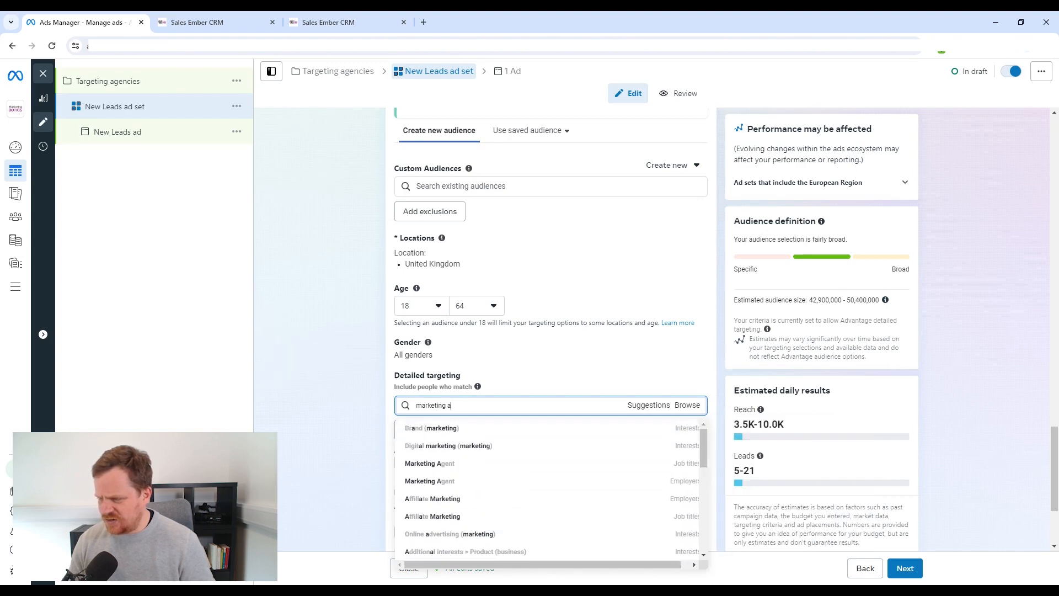
Step: Search the detailed targeting for "digital agency" and add the Media agency interest
type("digital")
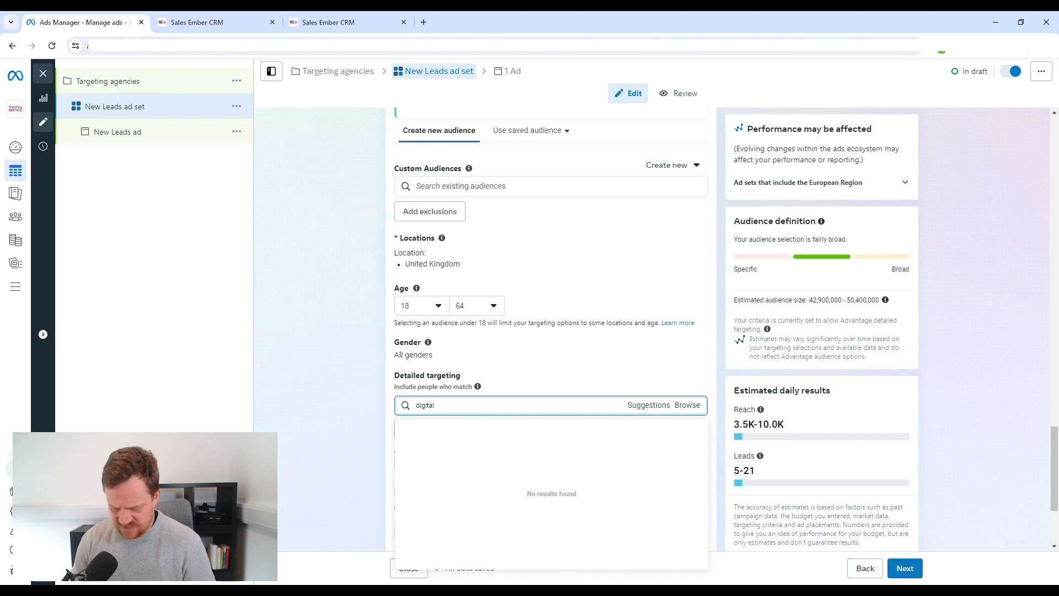
type(" agency")
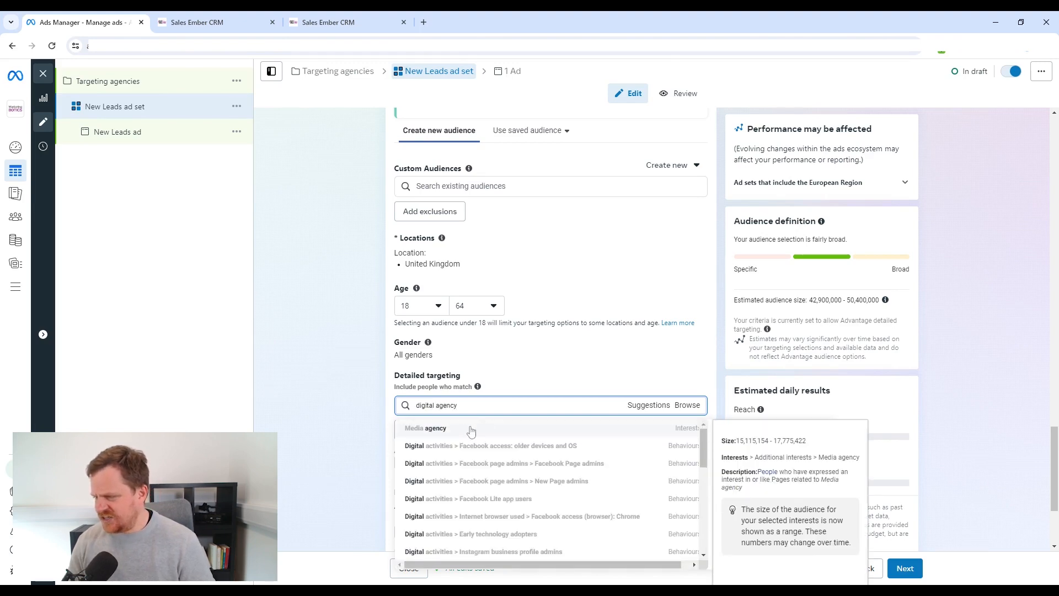
left_click(464, 429)
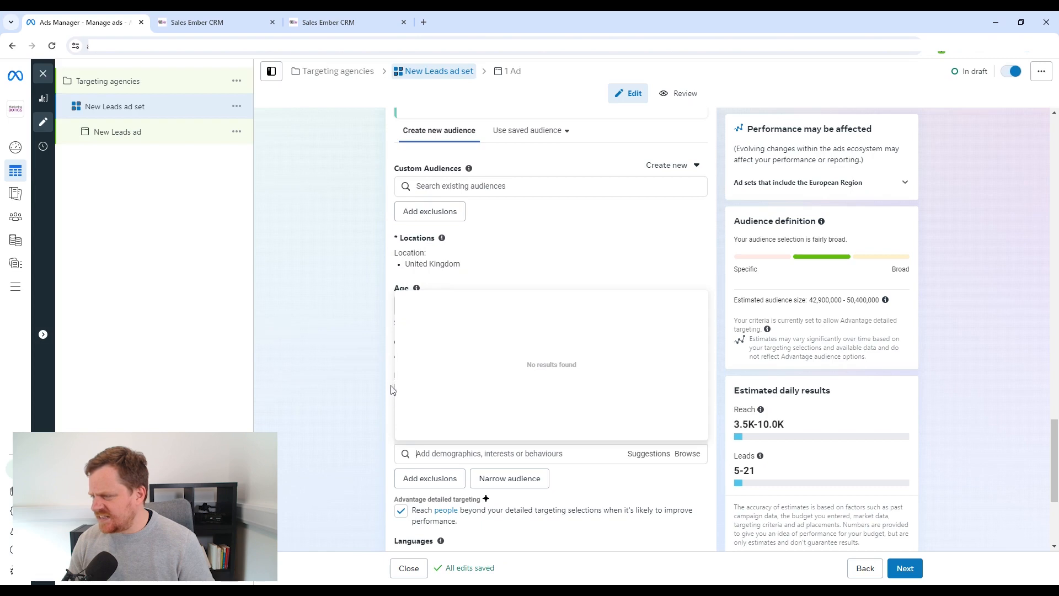
left_click(609, 474)
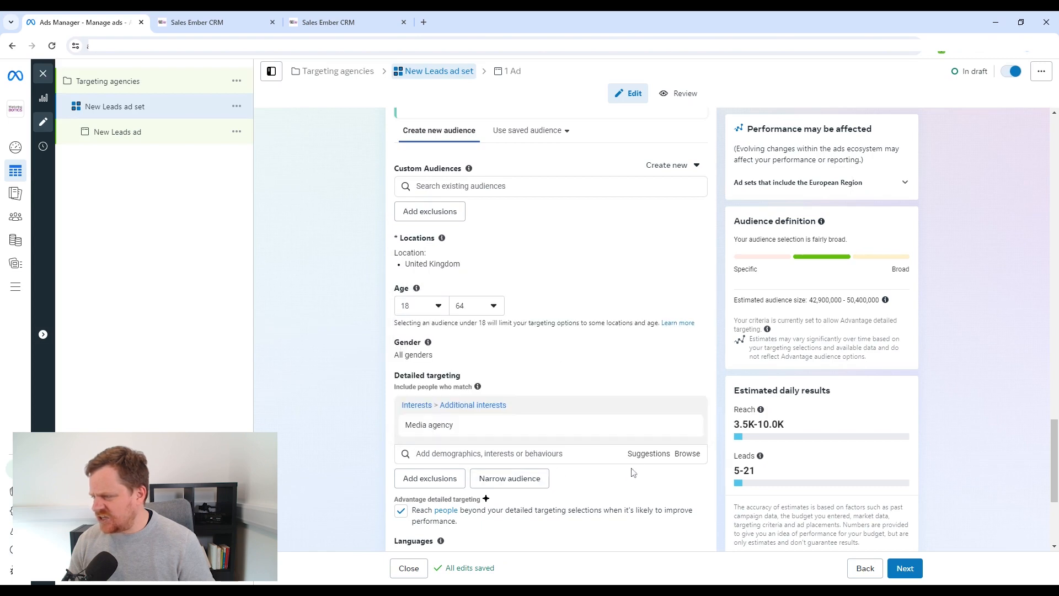
Step: Add the suggested job titles Digital Marketing Strategist, Digital strategy manager, Social Media Manager and Digital strategy to the detailed targeting
left_click(646, 456)
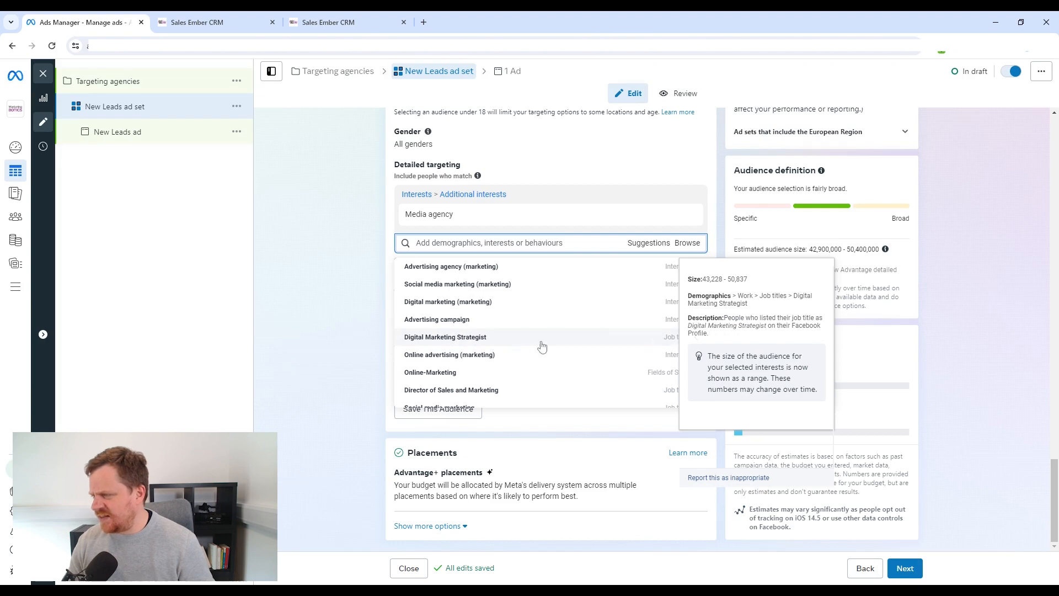
left_click(484, 344)
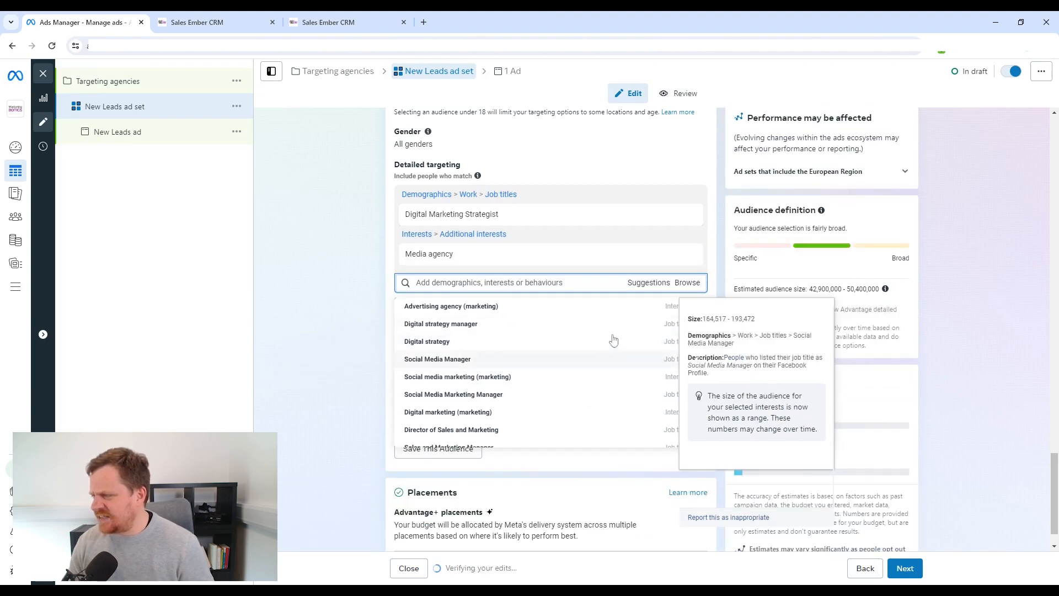
left_click(438, 330)
left_click(438, 368)
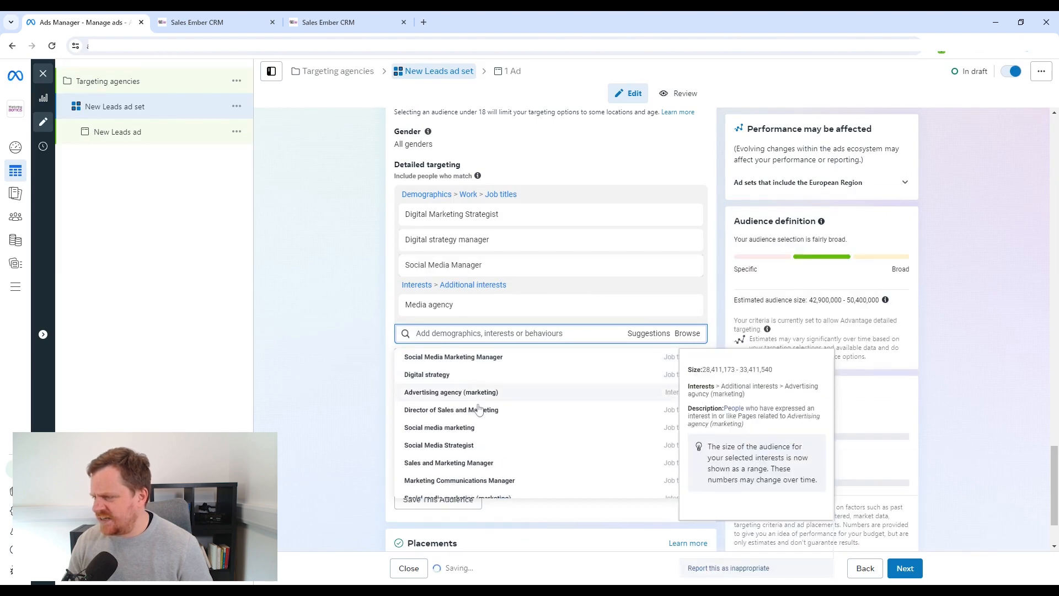
left_click(442, 374)
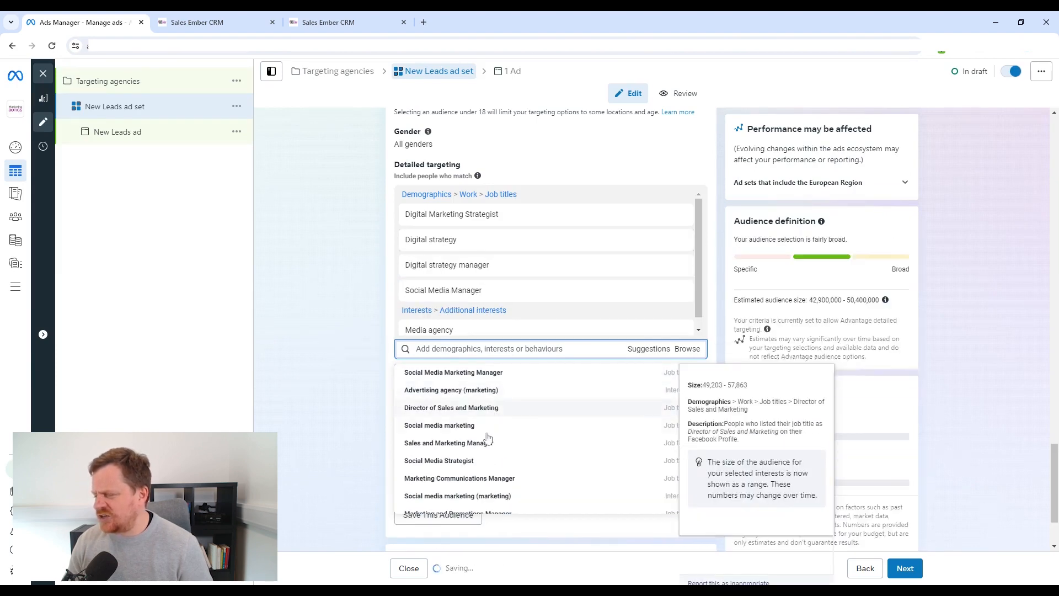
Step: Finish the detailed targeting and continue from the ad set to the ad's settings
left_click(390, 287)
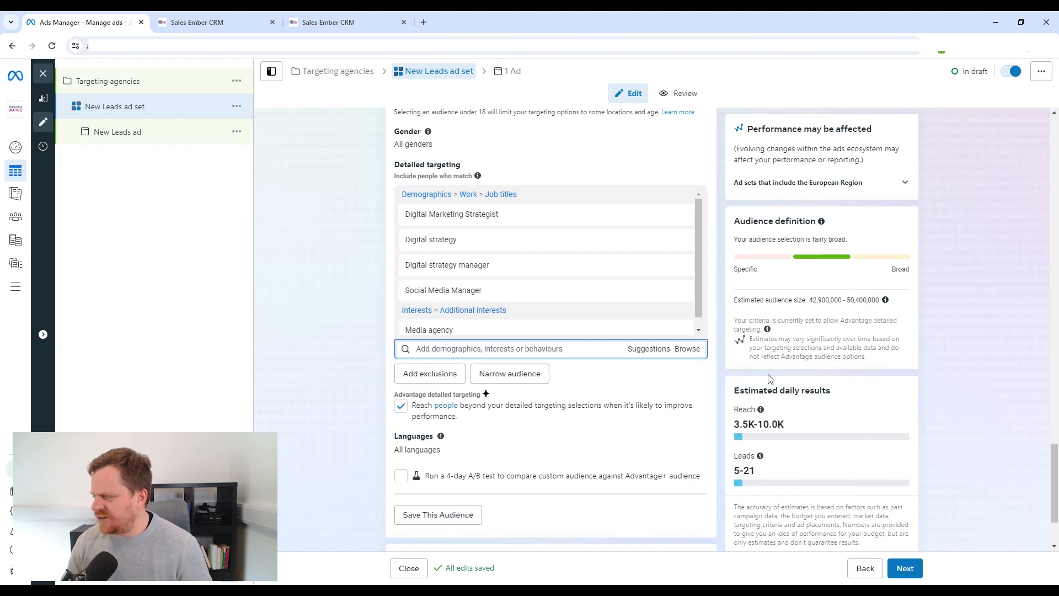
scroll(691, 430, "down", 2)
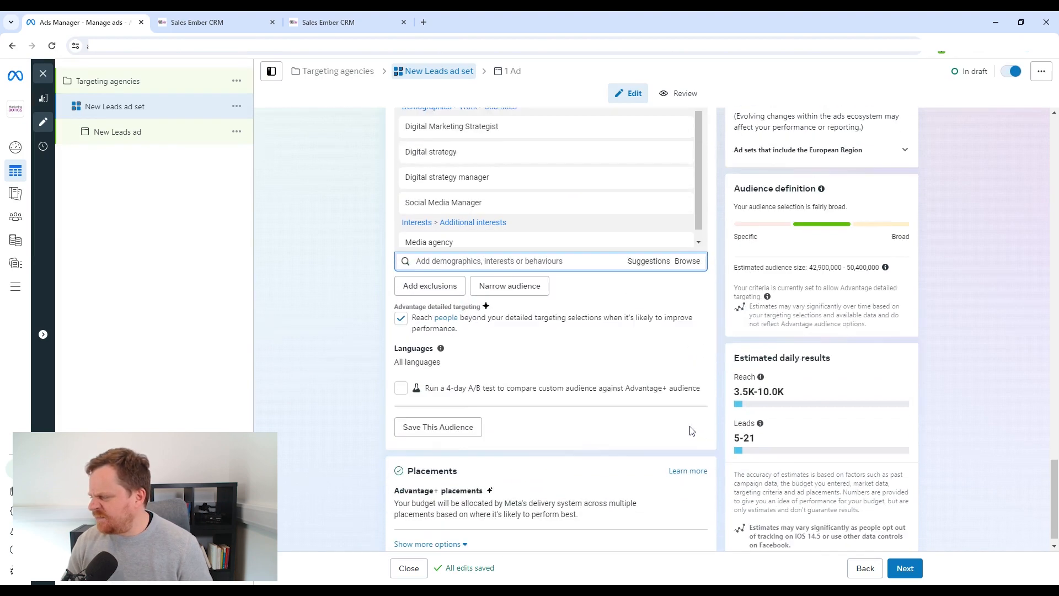
left_click(906, 568)
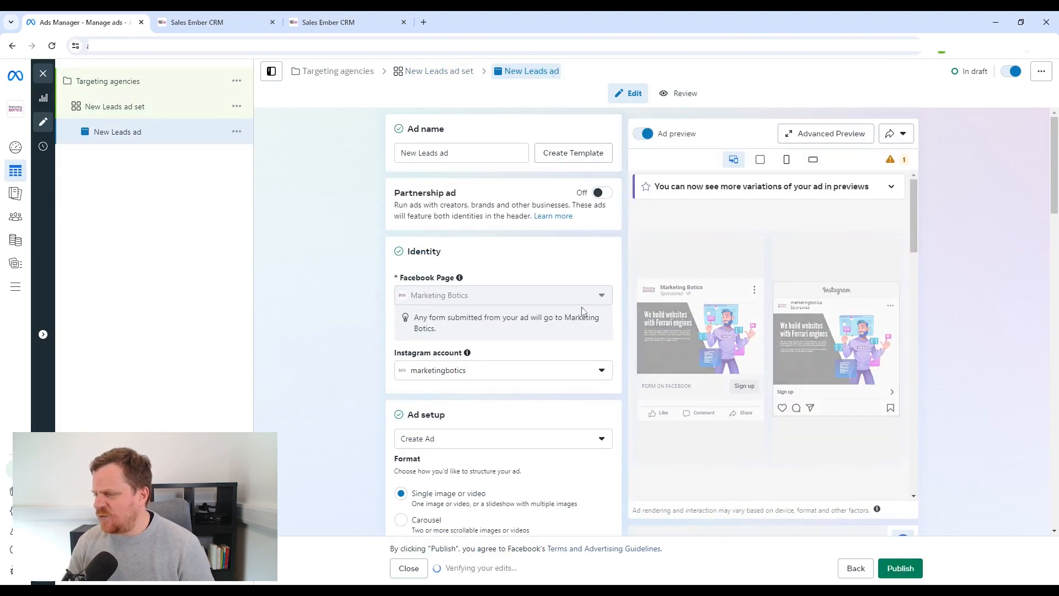
Step: Remove the existing media from the ad creative
scroll(478, 397, "down", 2)
scroll(473, 418, "down", 3)
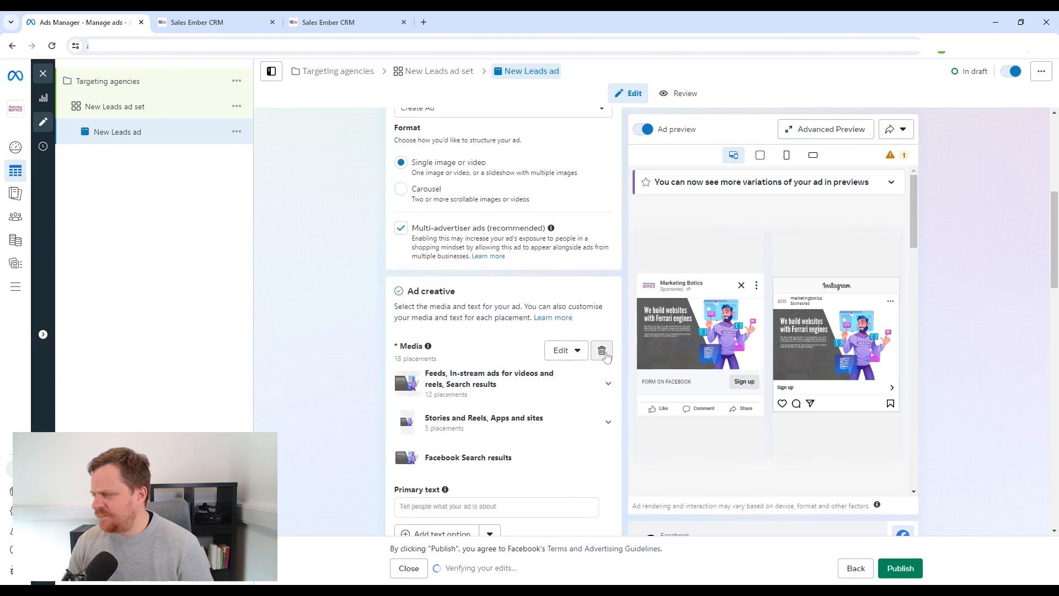
left_click(602, 351)
Step: Add the "Maximizing with SaaS" account image to the ad, keeping the original crops and the default Advantage+ creative enhancements
left_click(459, 364)
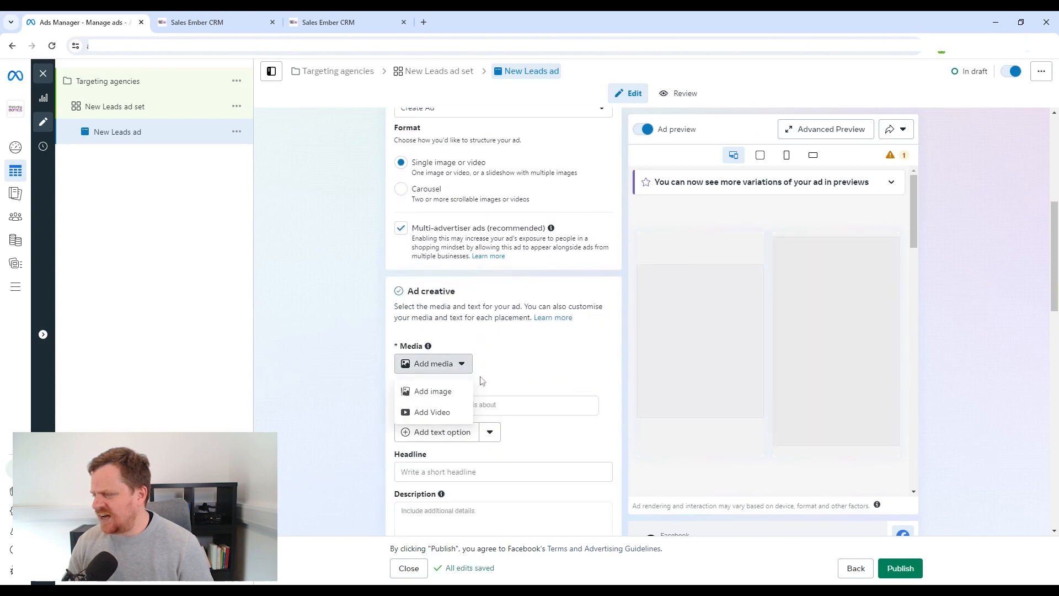
left_click(436, 390)
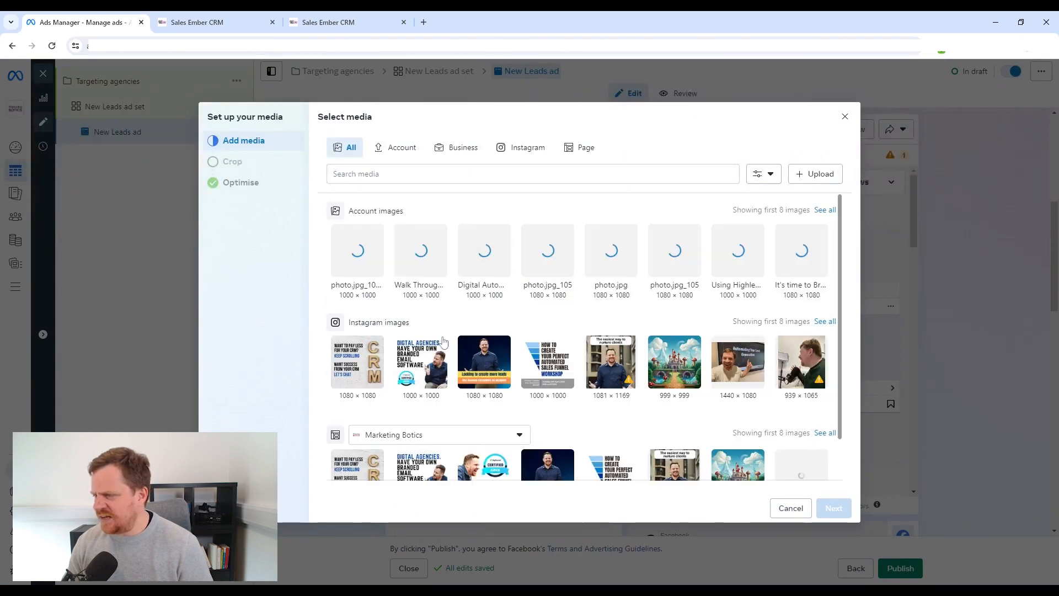
left_click(422, 360)
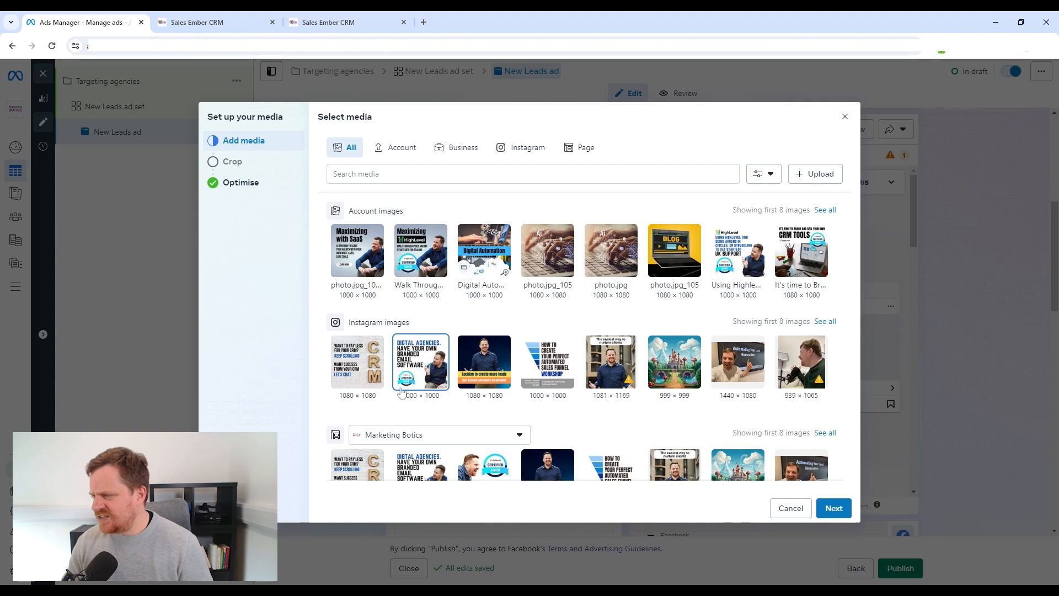
left_click(382, 273)
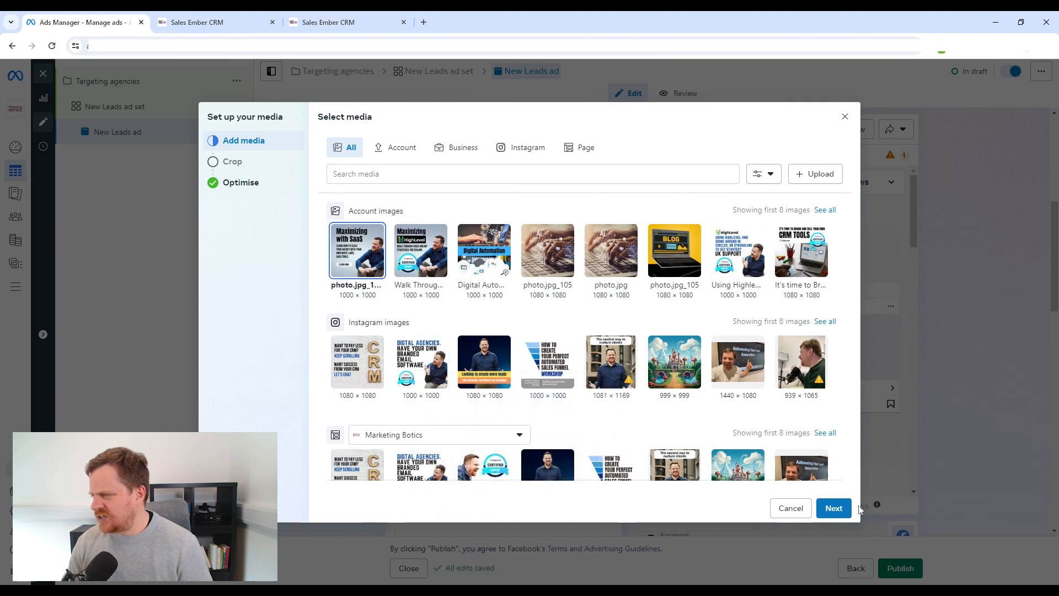
left_click(842, 508)
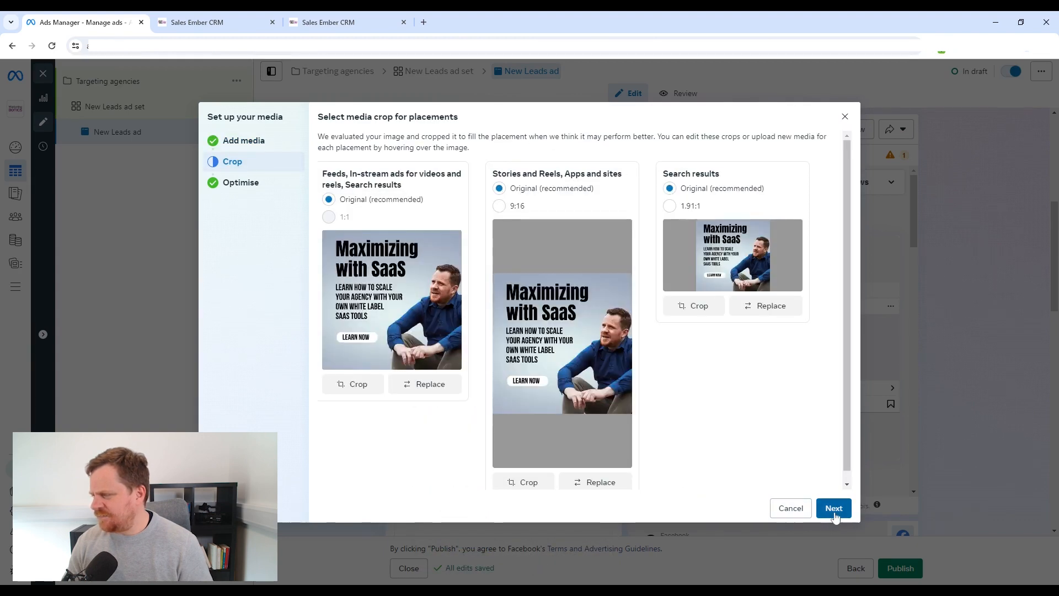
left_click(835, 515)
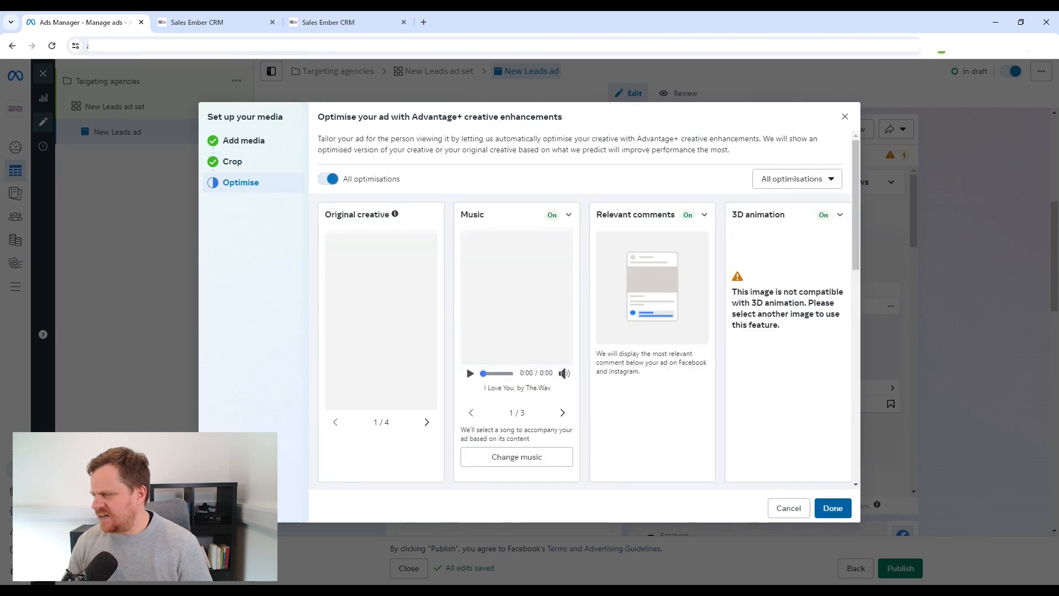
left_click(832, 507)
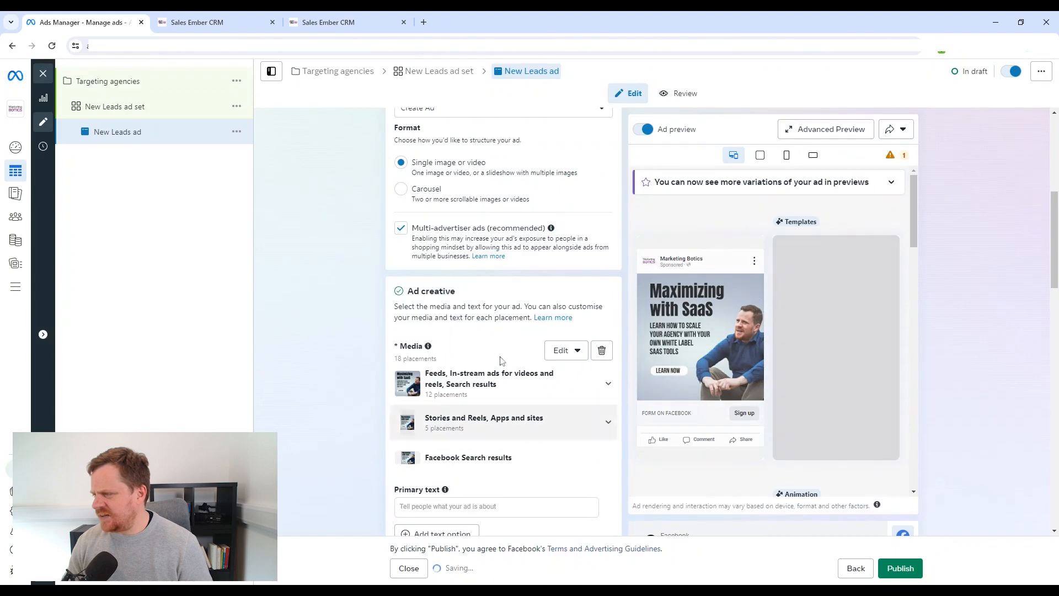
Step: Examine the ad's primary text and headline fields alongside its feed previews
scroll(501, 359, "down", 3)
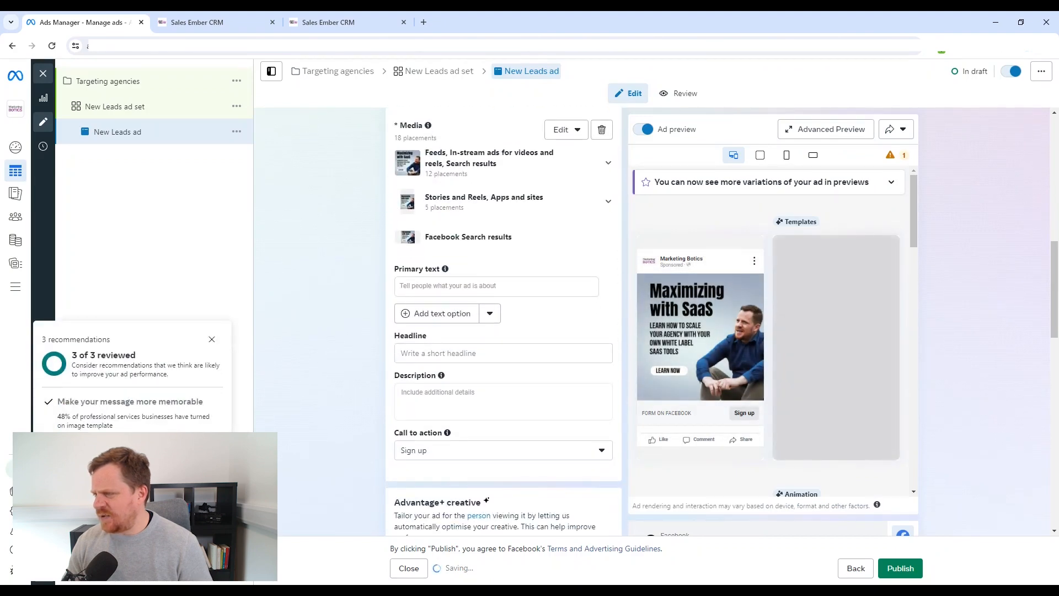
left_click(496, 287)
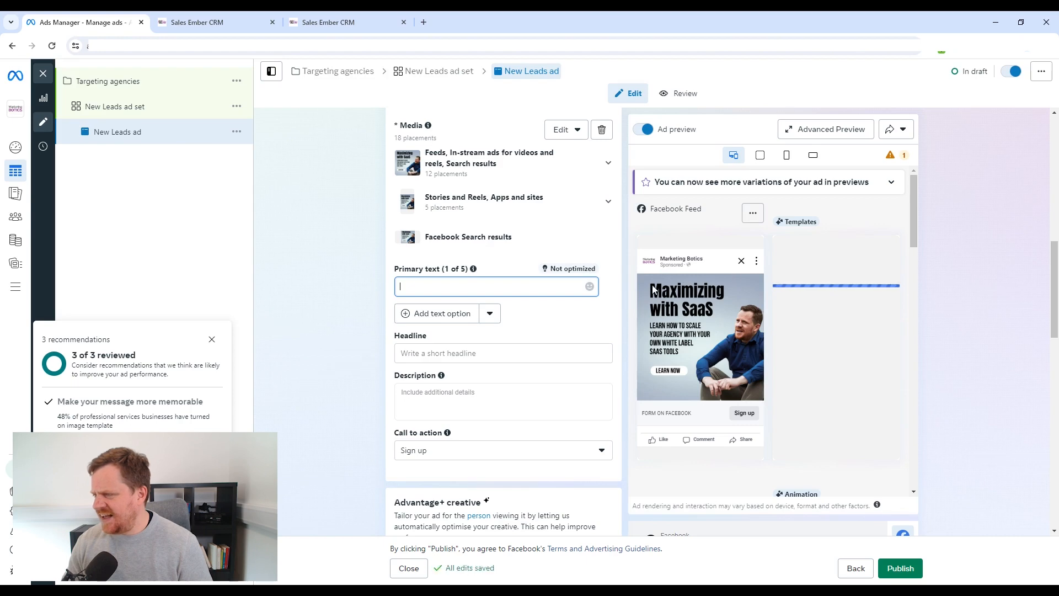
left_click(486, 354)
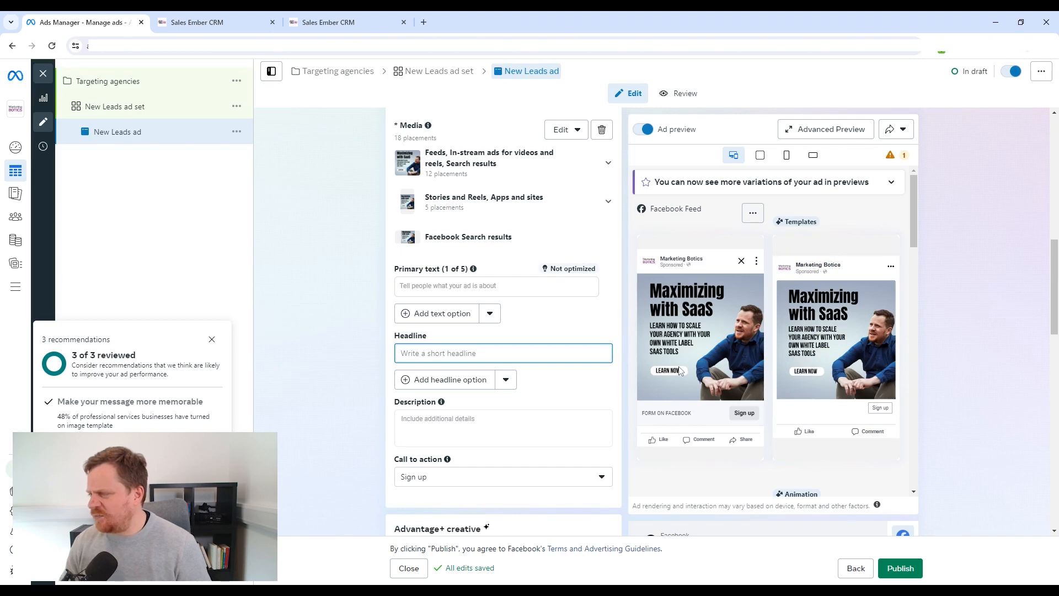
scroll(686, 349, "down", 1)
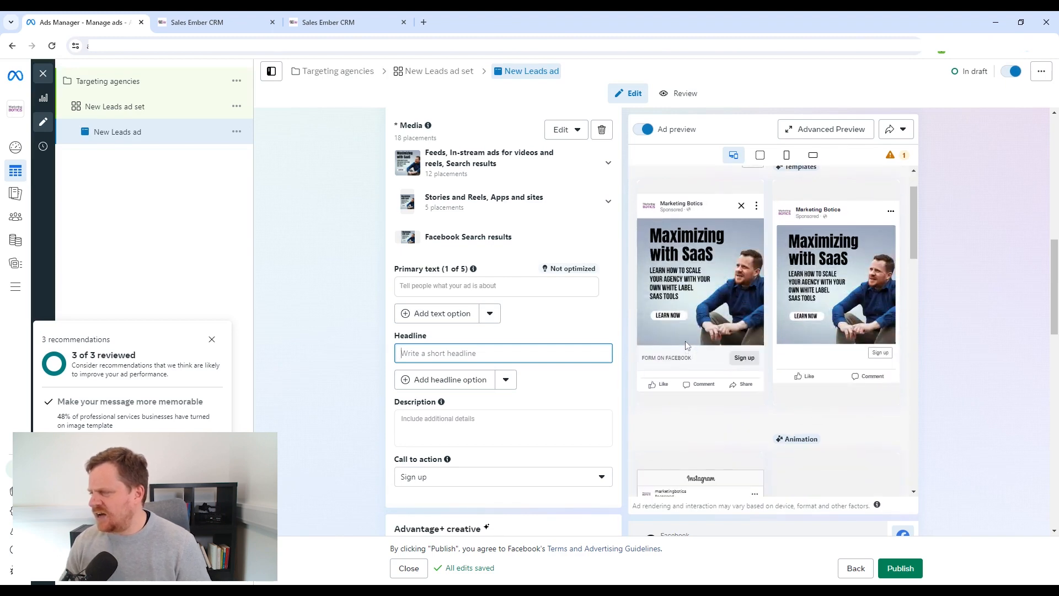
scroll(686, 346, "up", 1)
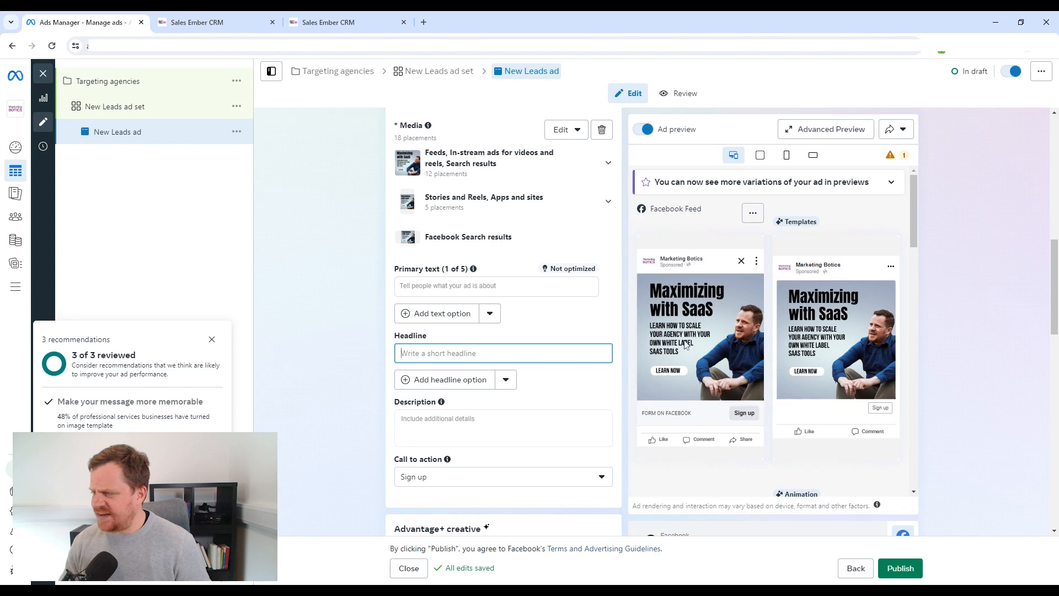
scroll(686, 345, "down", 1)
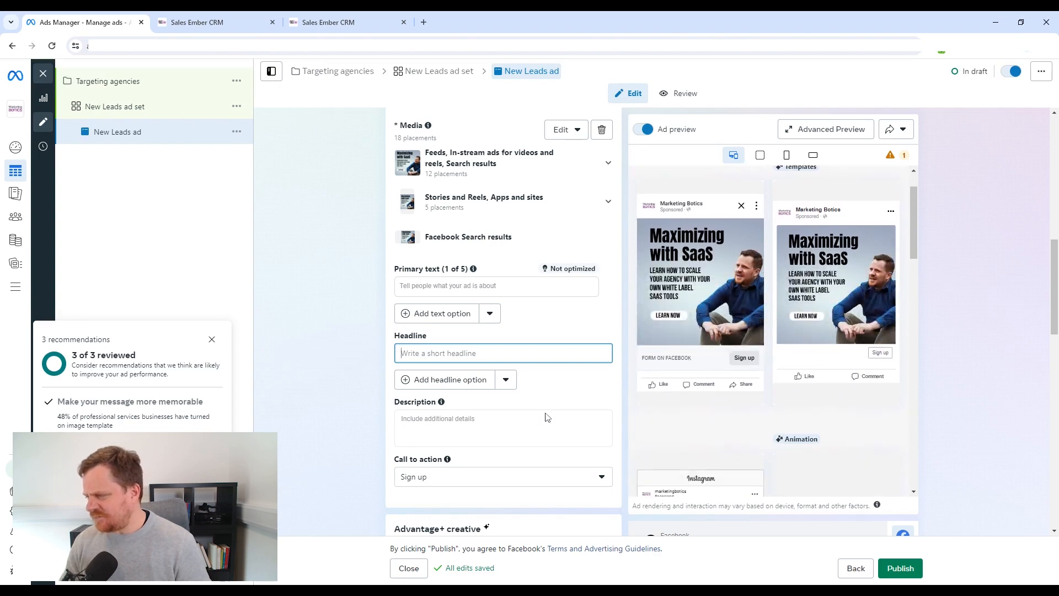
Step: Set the ad's call to action to Learn more
scroll(547, 418, "down", 1)
left_click(590, 424)
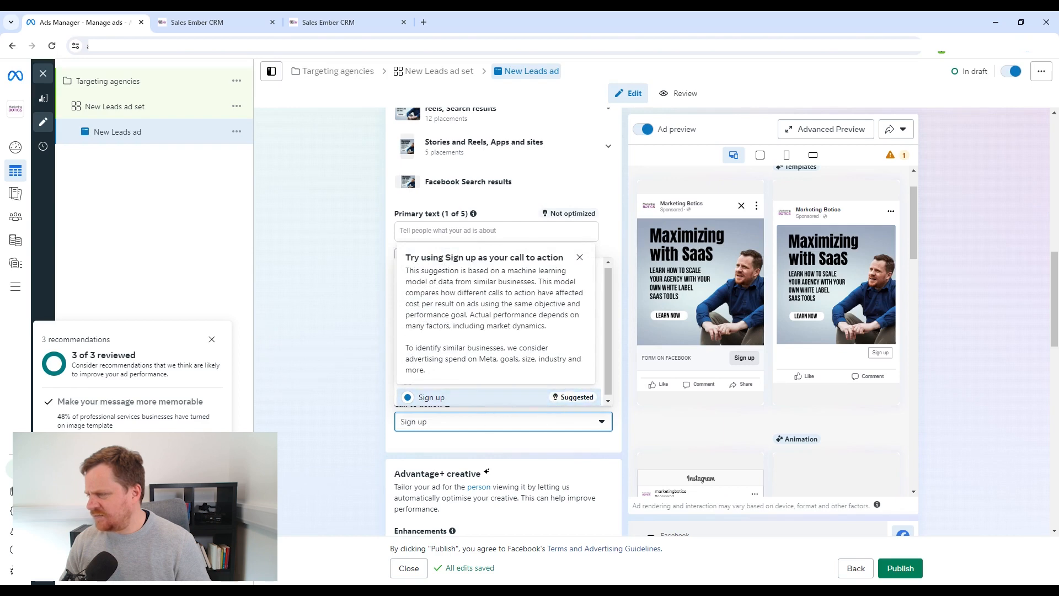
left_click(580, 257)
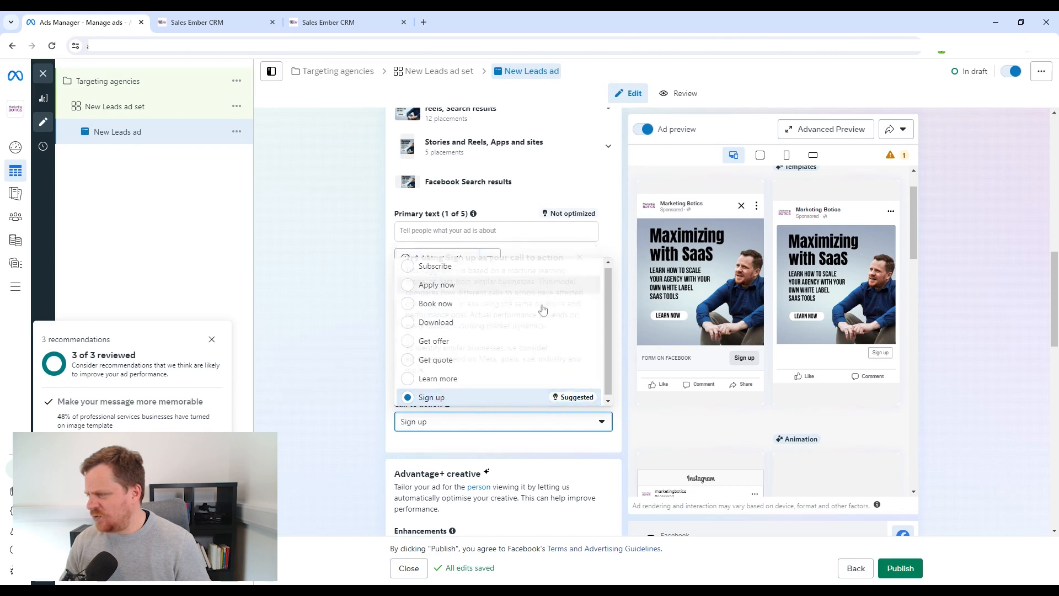
left_click(465, 380)
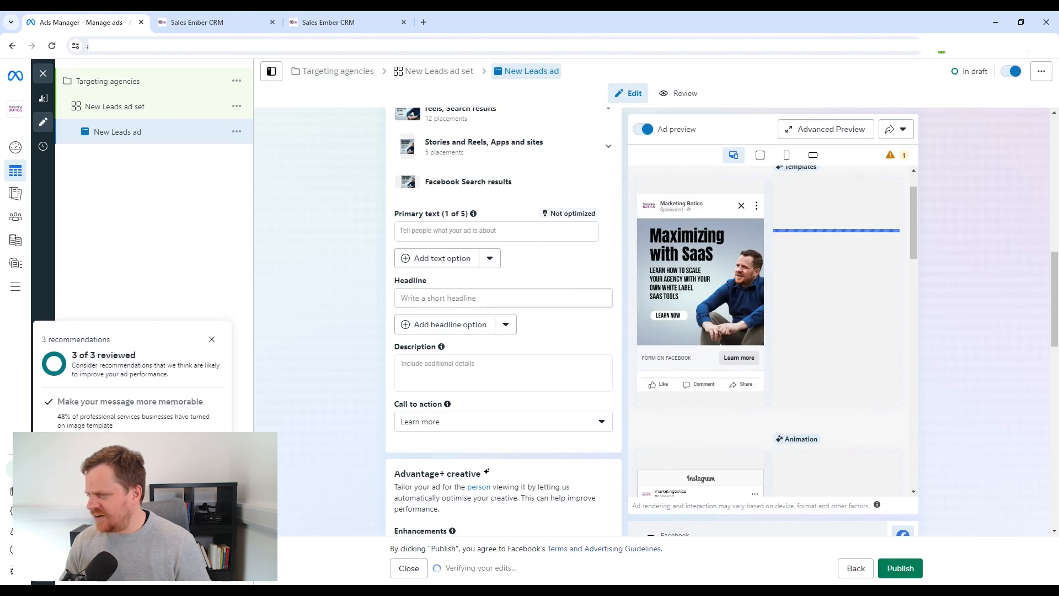
Step: Select the existing instant form "test" as the ad's destination
scroll(562, 298, "down", 5)
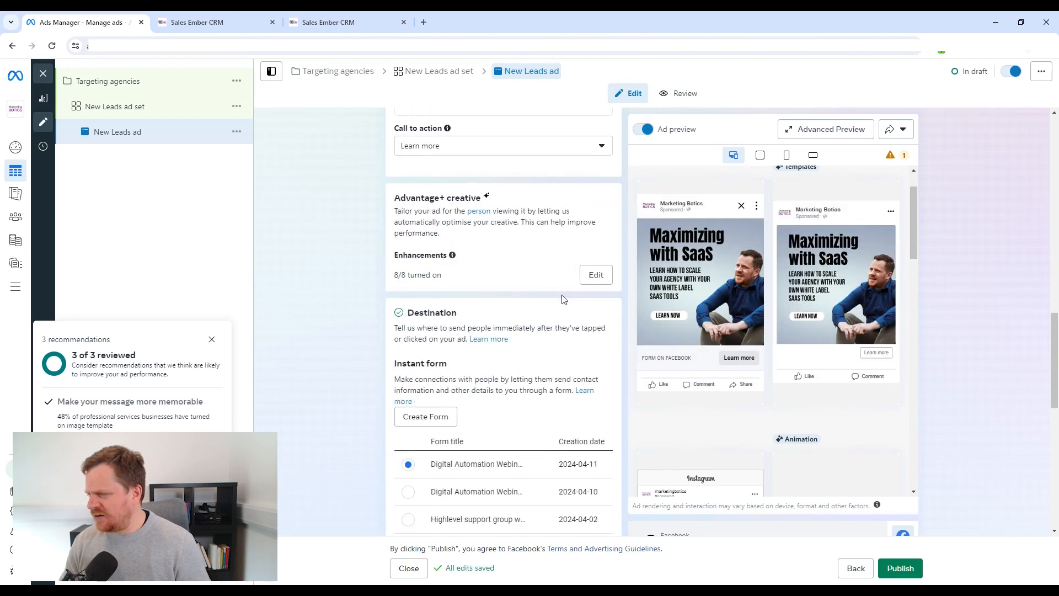
scroll(563, 298, "down", 2)
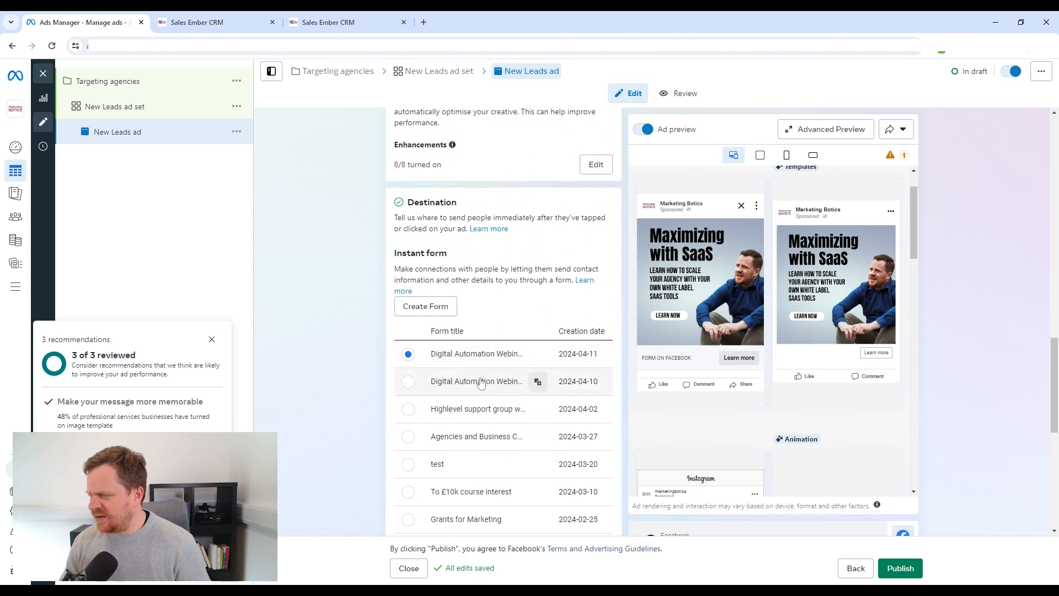
scroll(465, 486, "down", 1)
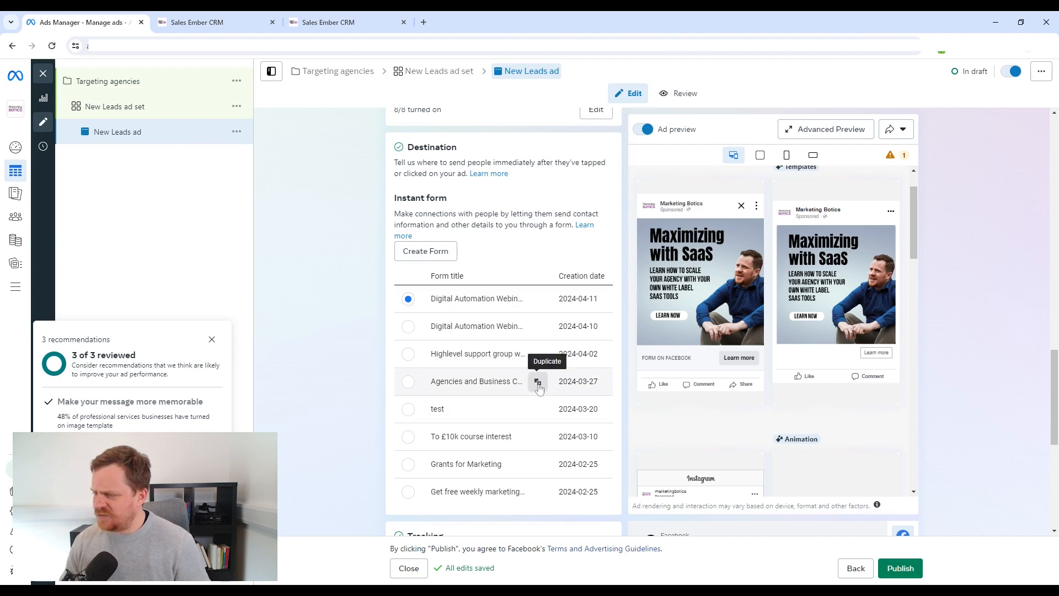
left_click(439, 412)
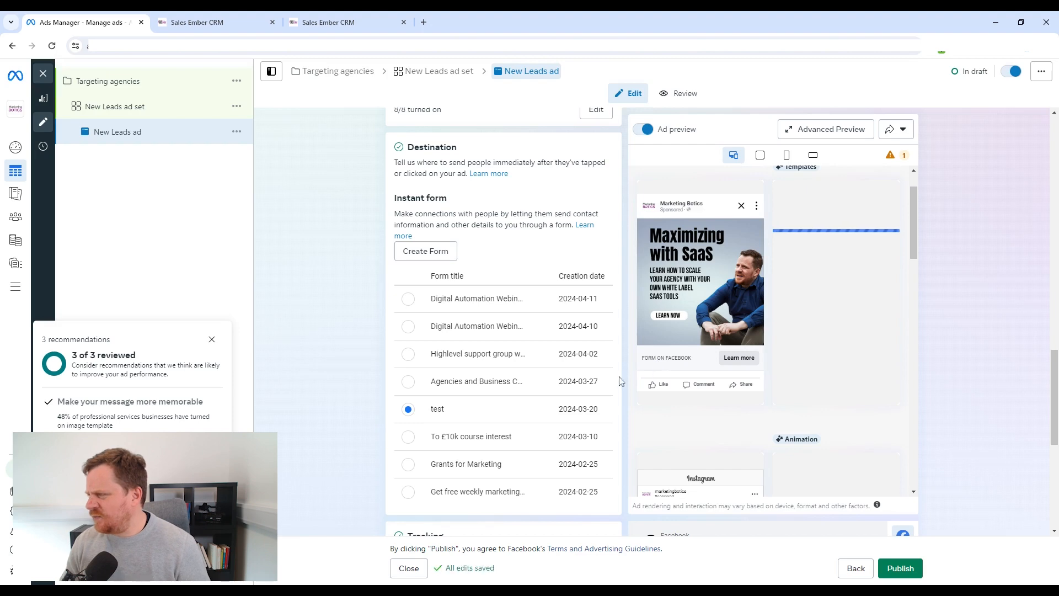
Step: Review the ad's placement previews and the selected form's intro, contact information and privacy pages
scroll(783, 354, "down", 6)
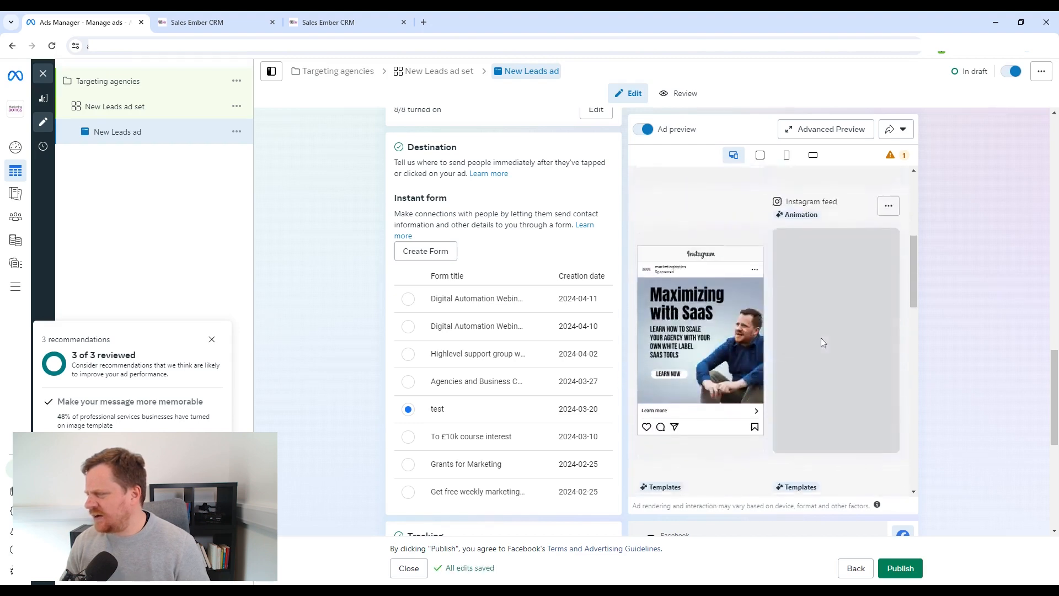
scroll(823, 345, "down", 5)
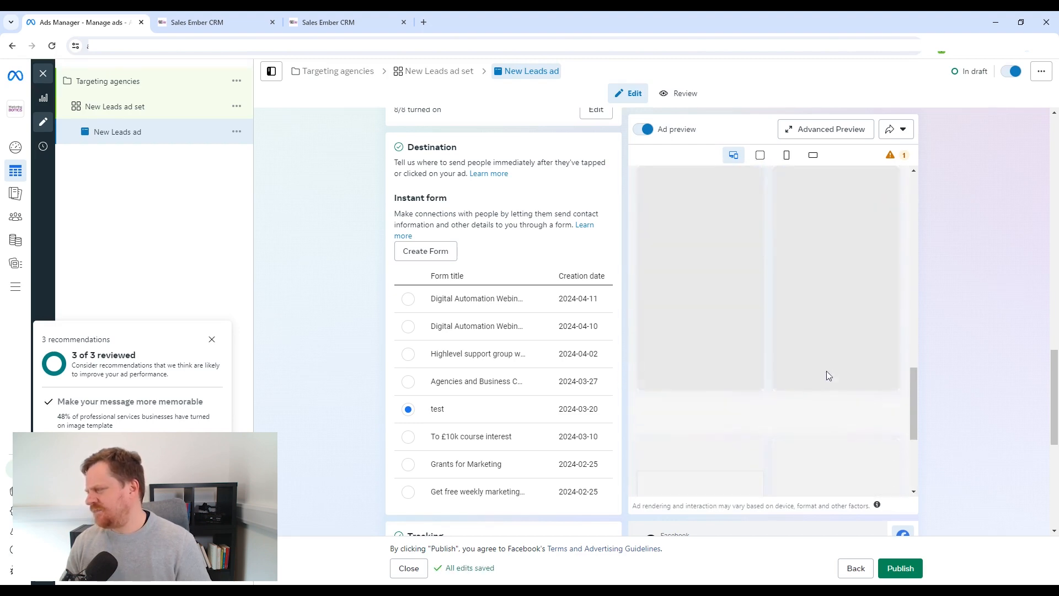
scroll(828, 382, "down", 5)
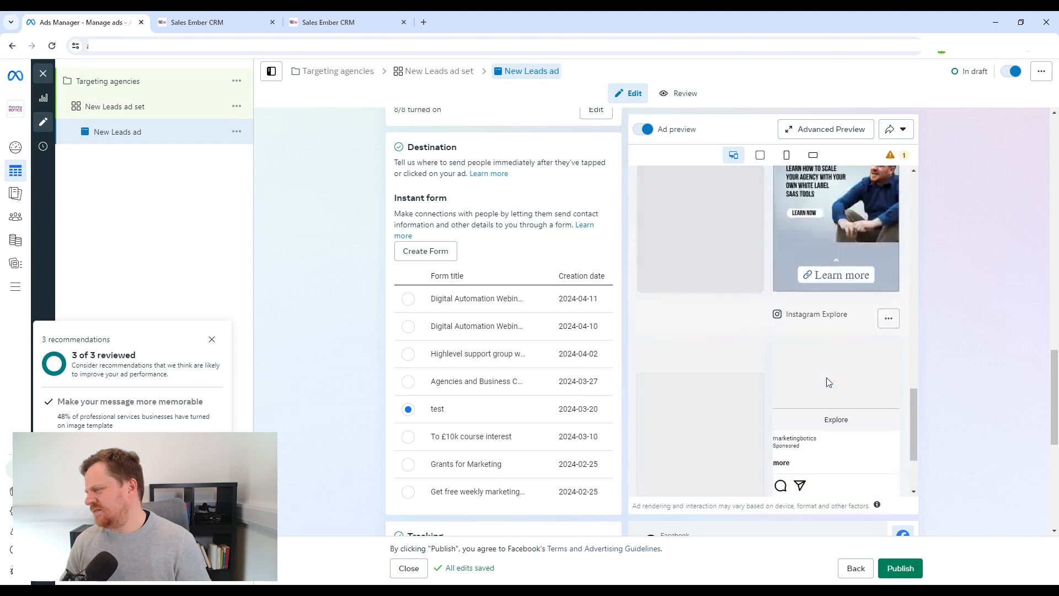
scroll(956, 407, "down", 6)
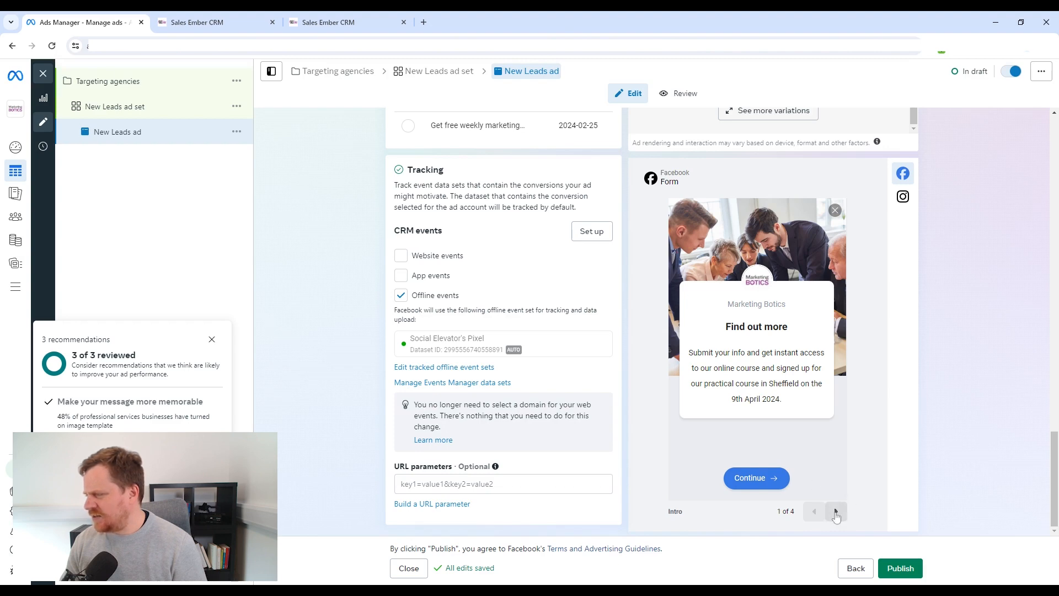
left_click(837, 512)
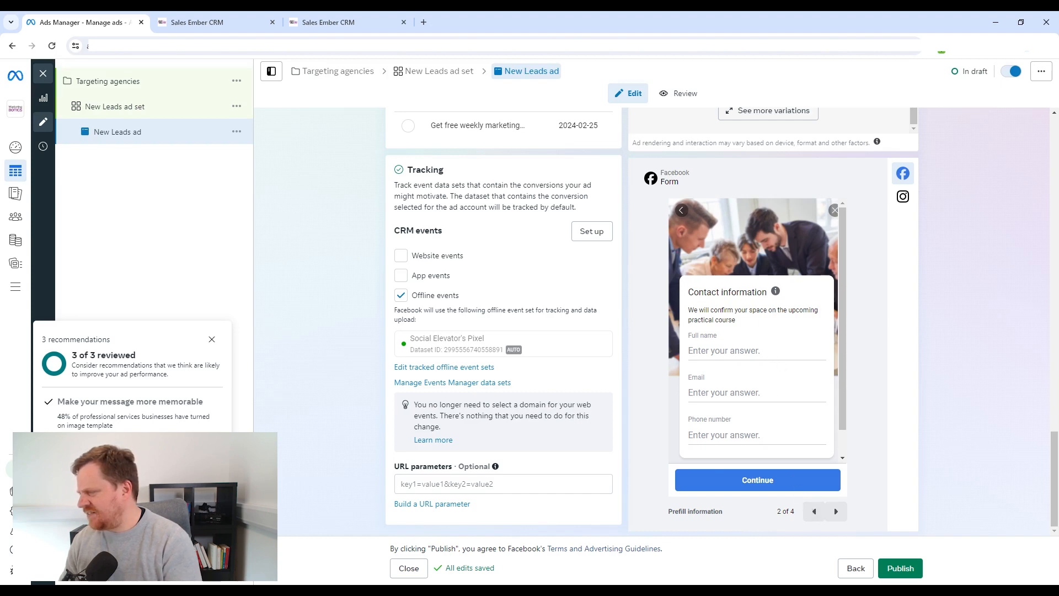
left_click(838, 513)
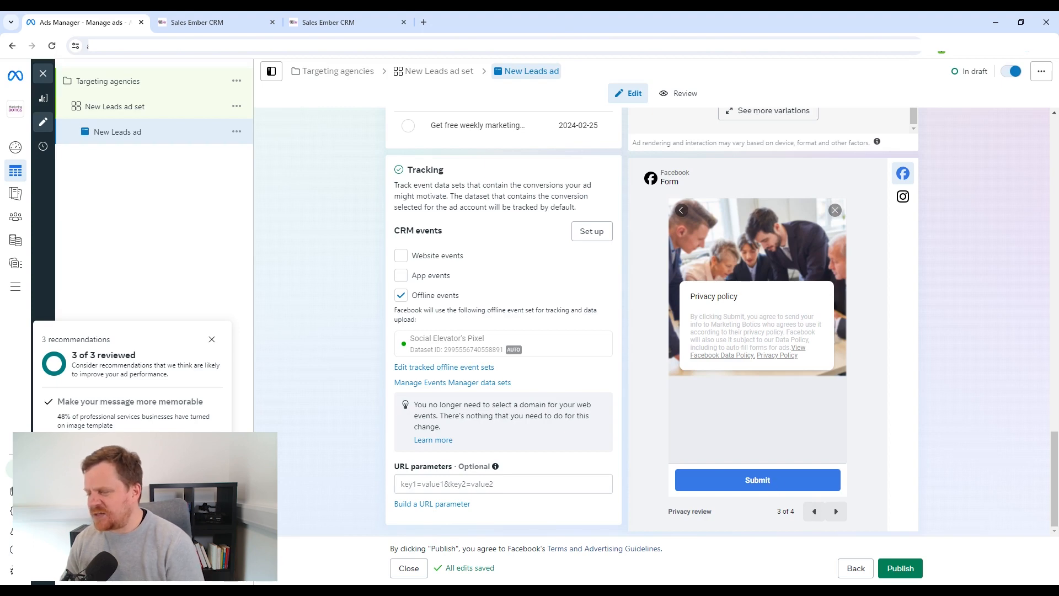
Step: Switch the destination to the "Agencies and Business C..." instant form and review its preview pages through the closing message
scroll(527, 393, "up", 7)
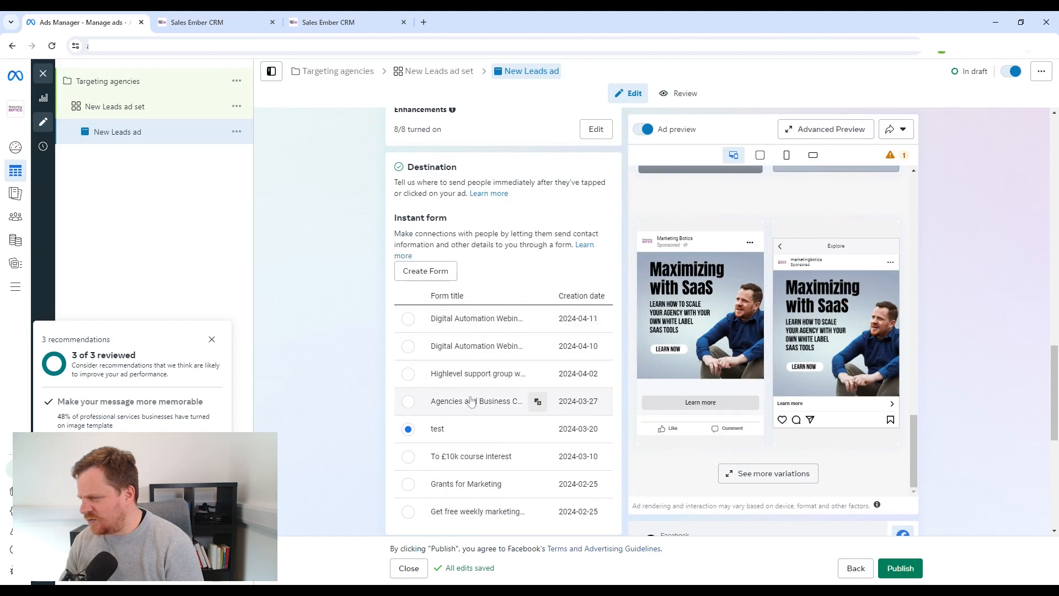
left_click(553, 401)
scroll(892, 388, "down", 7)
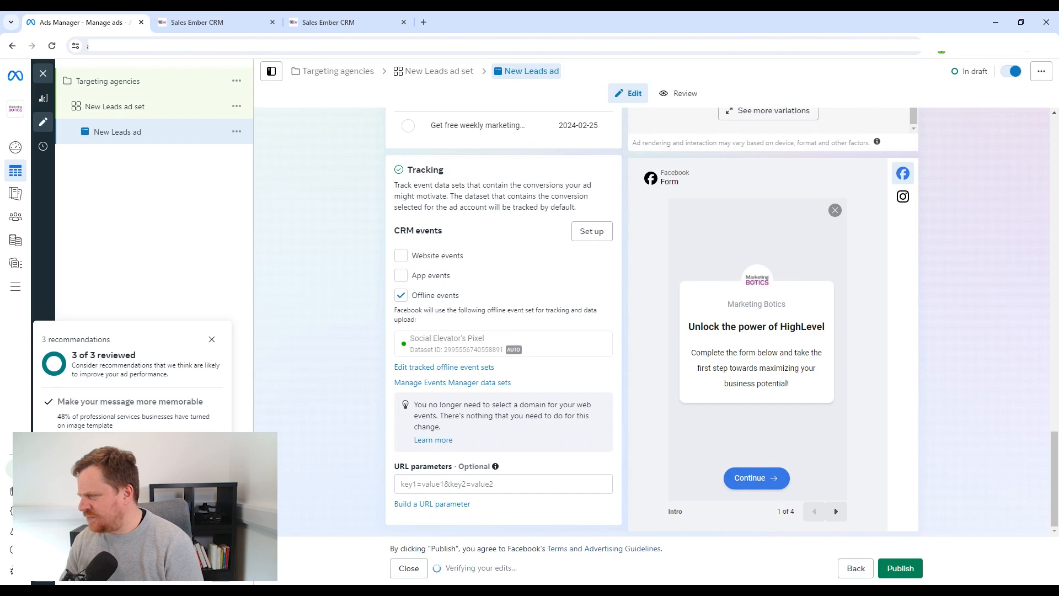
left_click(836, 512)
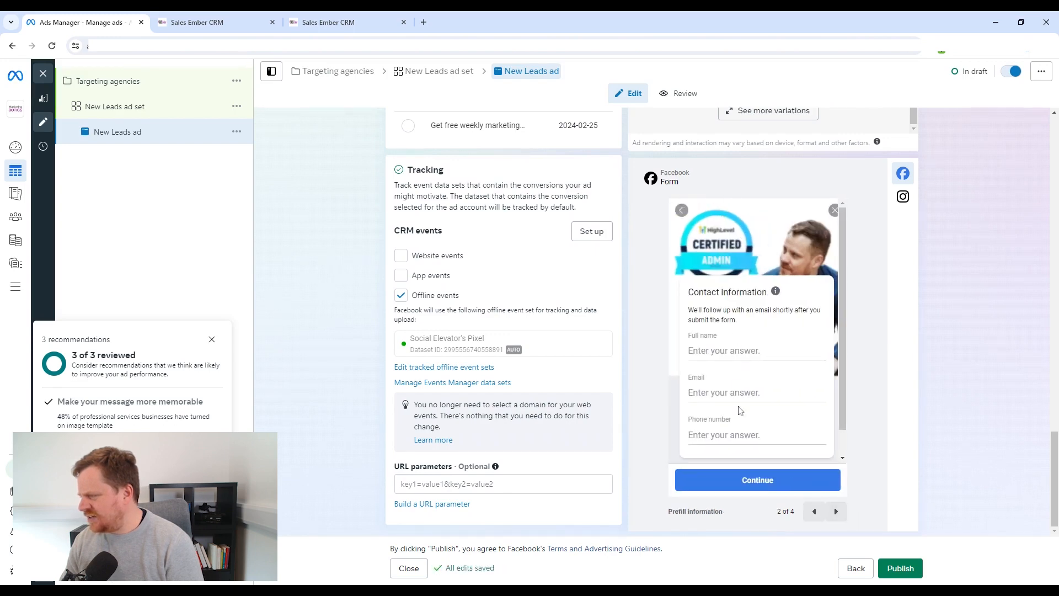
scroll(740, 409, "down", 1)
left_click(836, 511)
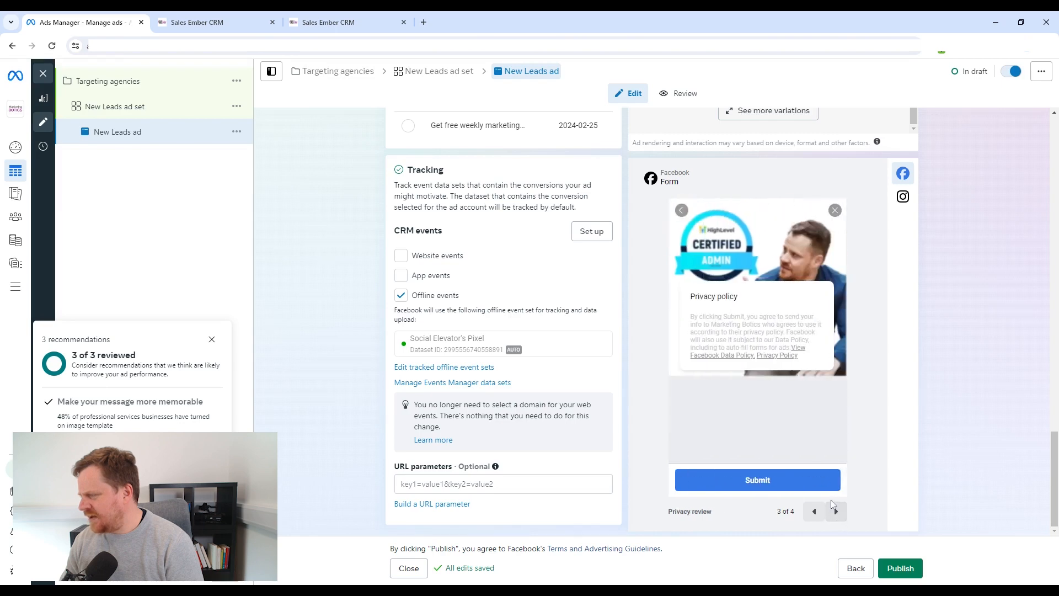
left_click(836, 511)
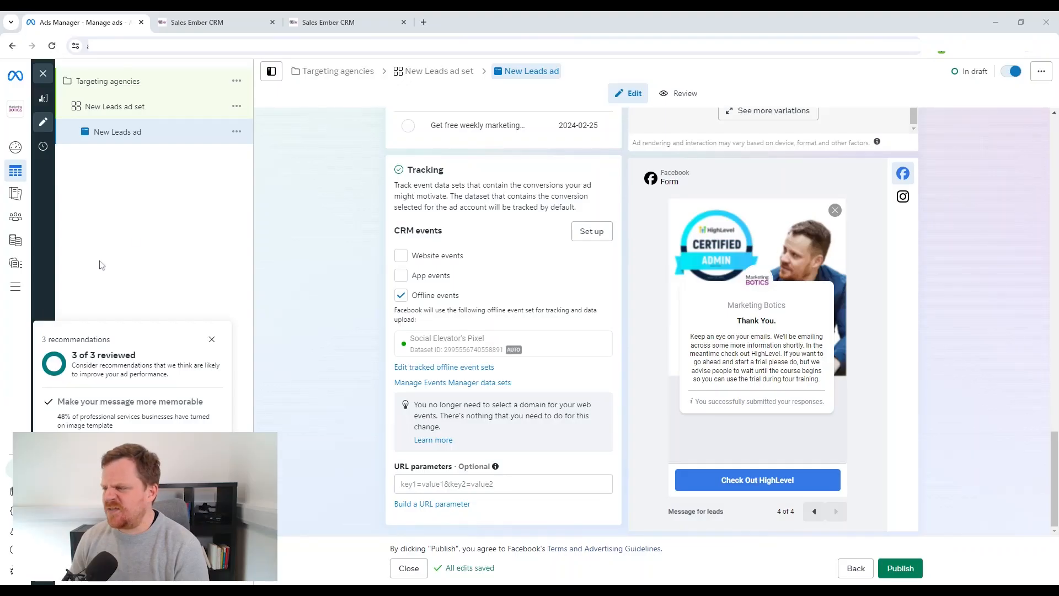
Step: Switch to Sales Ember CRM and examine how the Facebook form "test" maps its name, email and phone fields
left_click(218, 25)
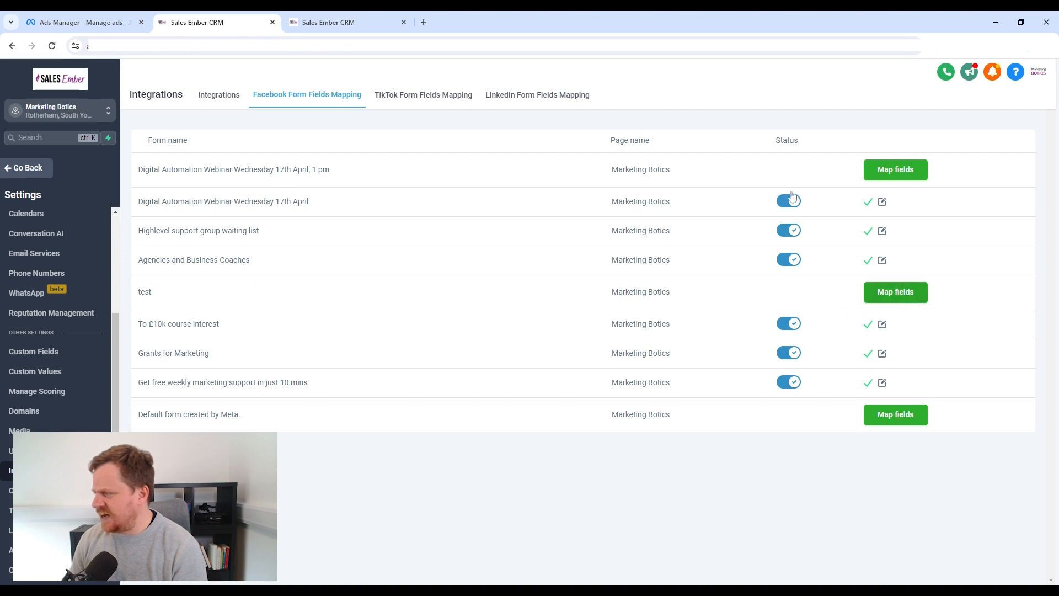
left_click(899, 296)
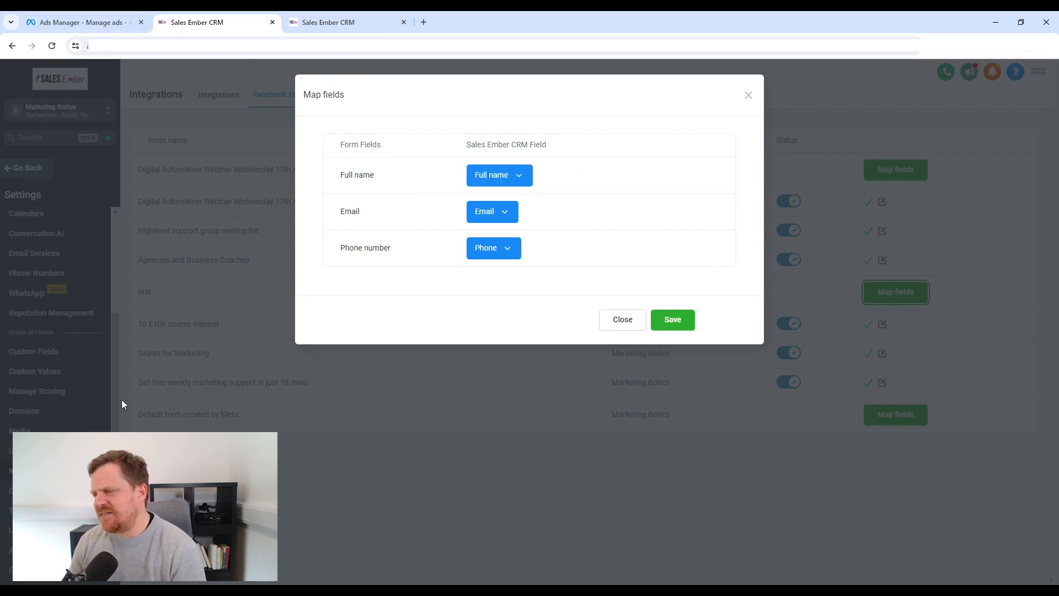
left_click_drag(341, 175, 374, 175)
left_click_drag(349, 211, 391, 249)
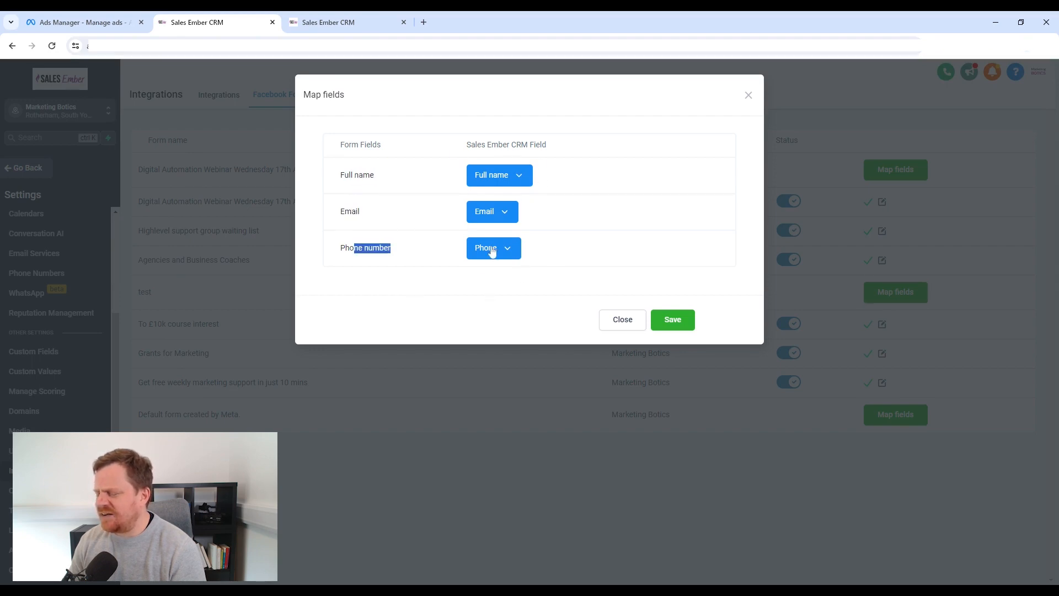
left_click(623, 320)
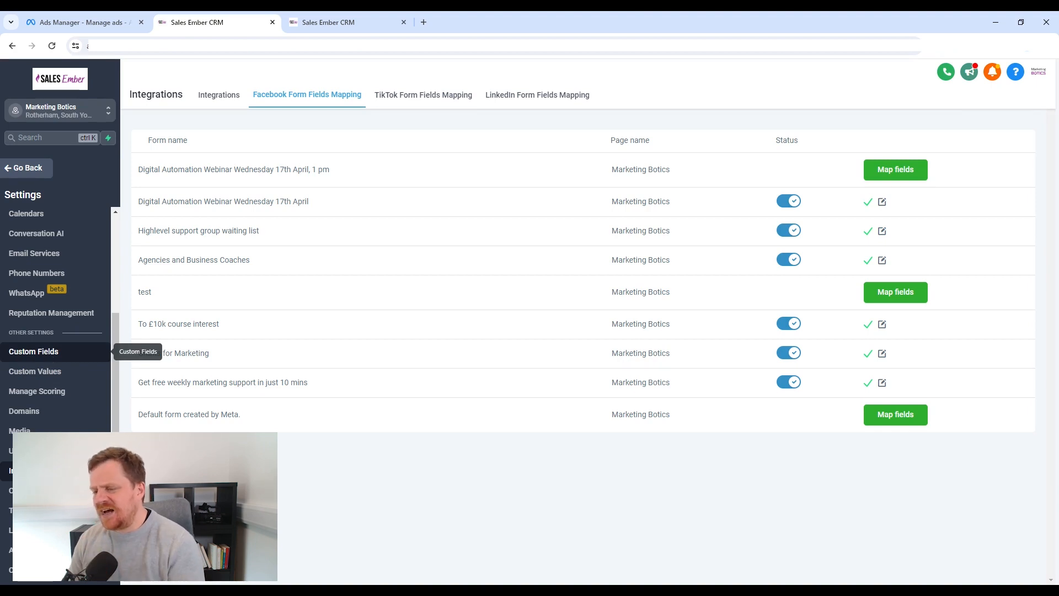
Step: Map the "test" form's full name, email and phone number to the CRM's Full name, Email and Phone fields and save
left_click(889, 295)
left_click(406, 255)
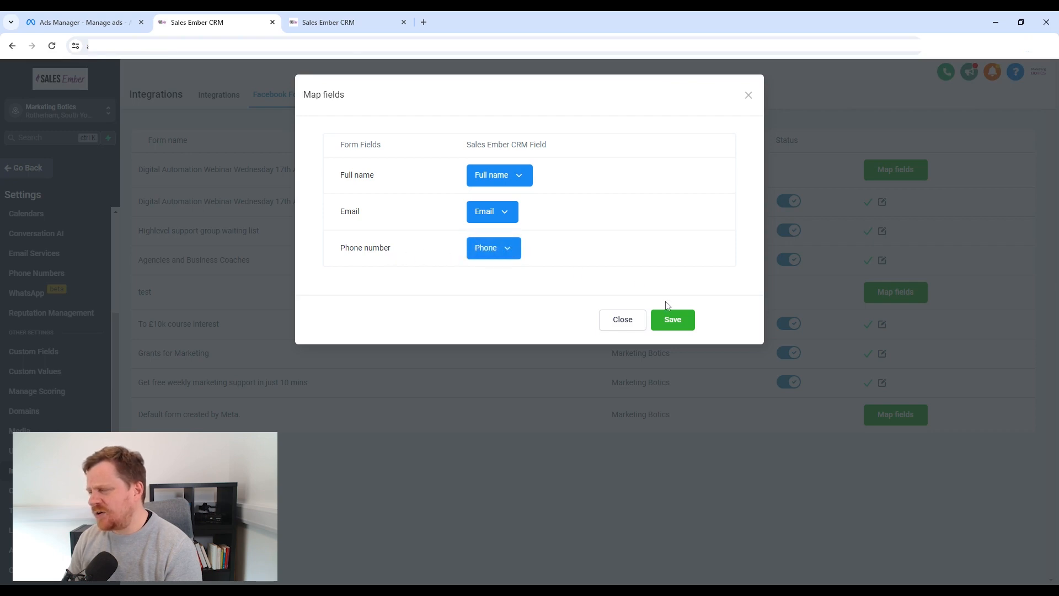
left_click(679, 326)
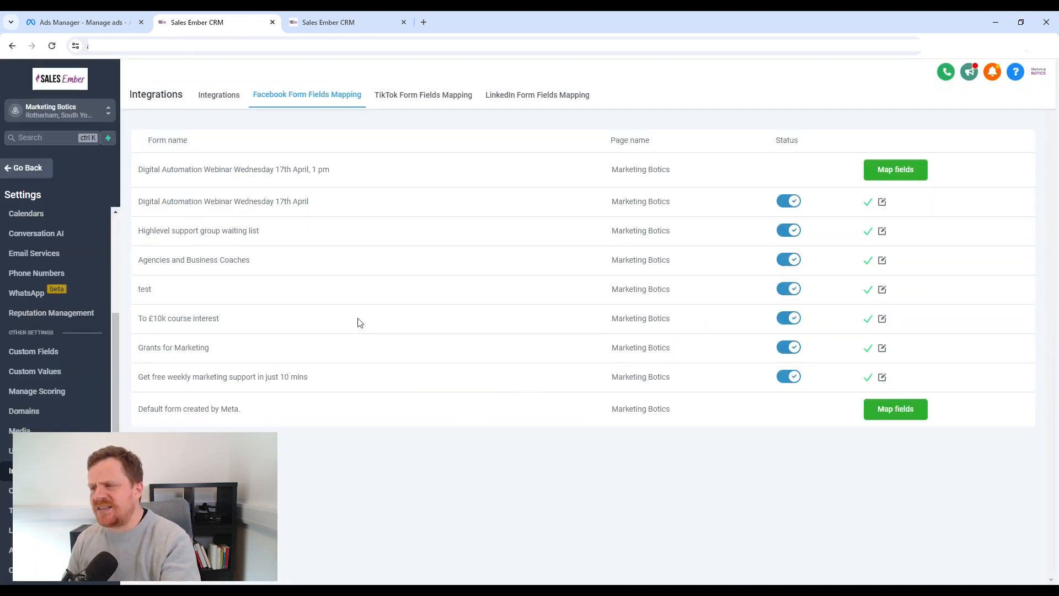
Step: Review the CRM's account integrations and return to the Facebook form fields mapping
left_click(228, 100)
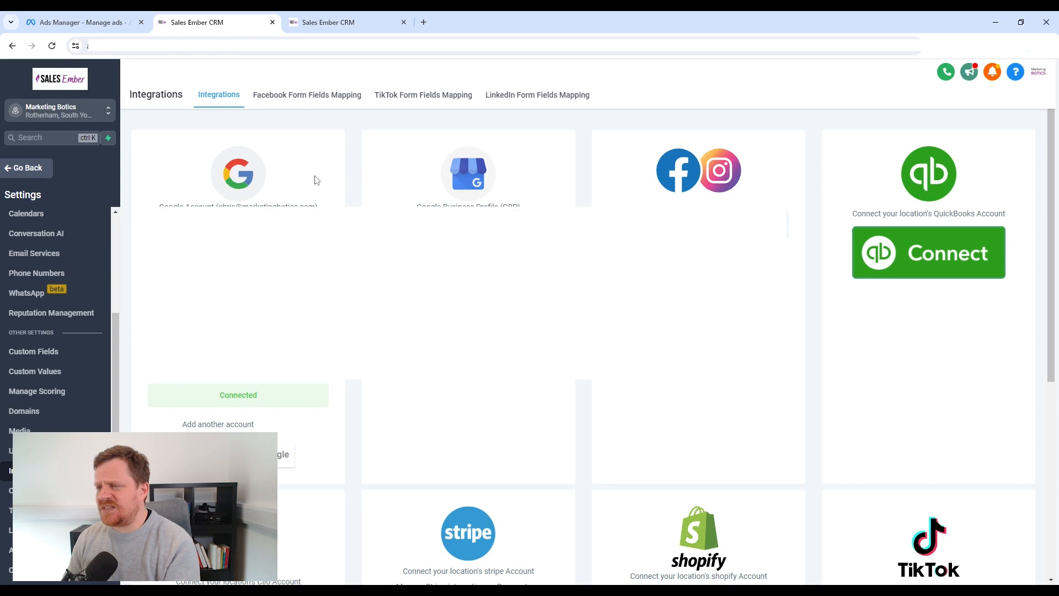
left_click(313, 103)
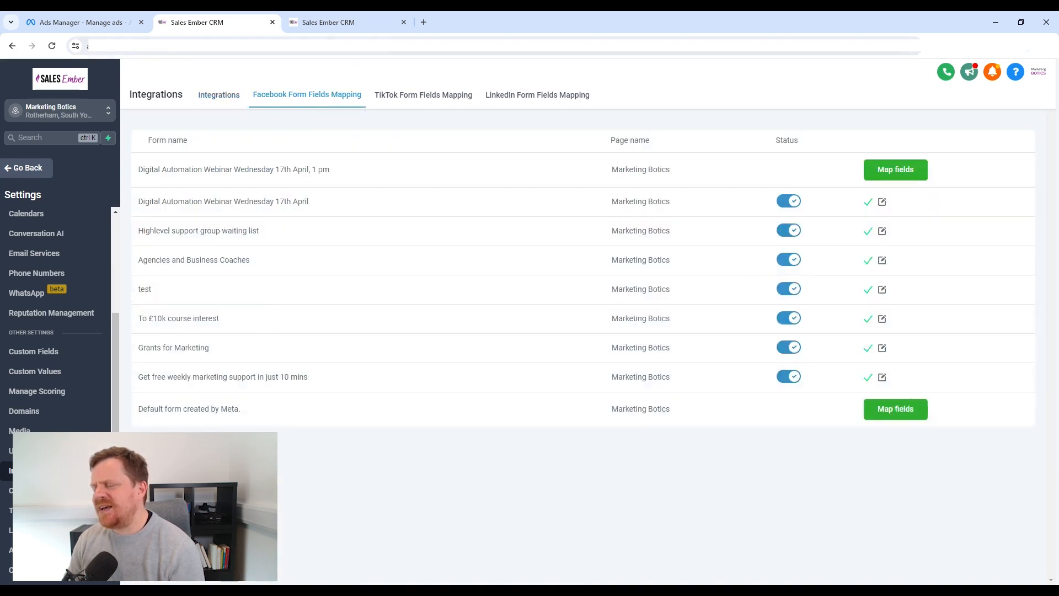
Step: Create a new automation workflow from scratch and name it "Facebook Form Reply"
left_click(335, 25)
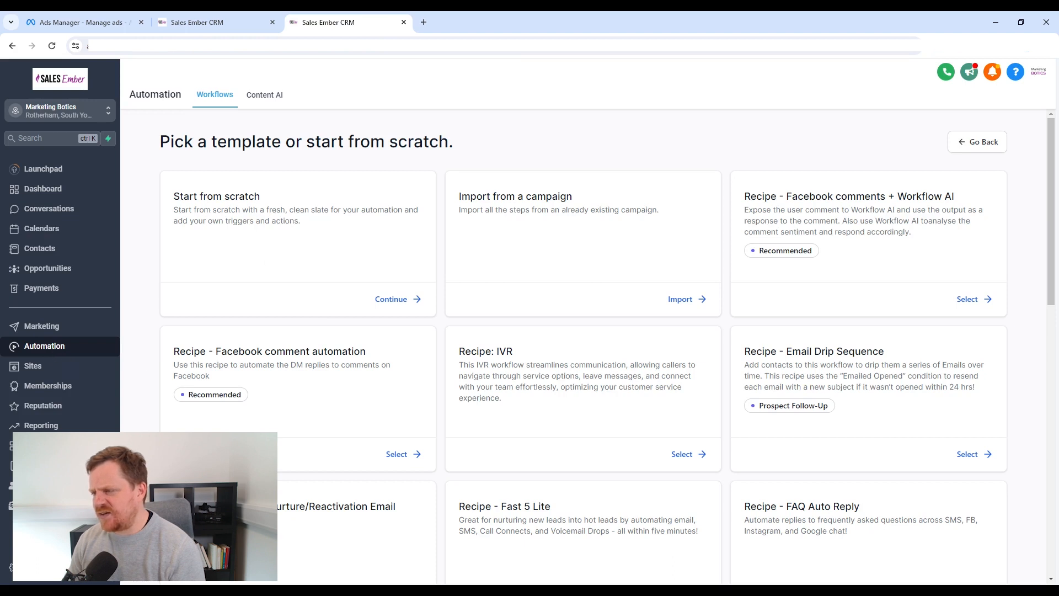
left_click(387, 300)
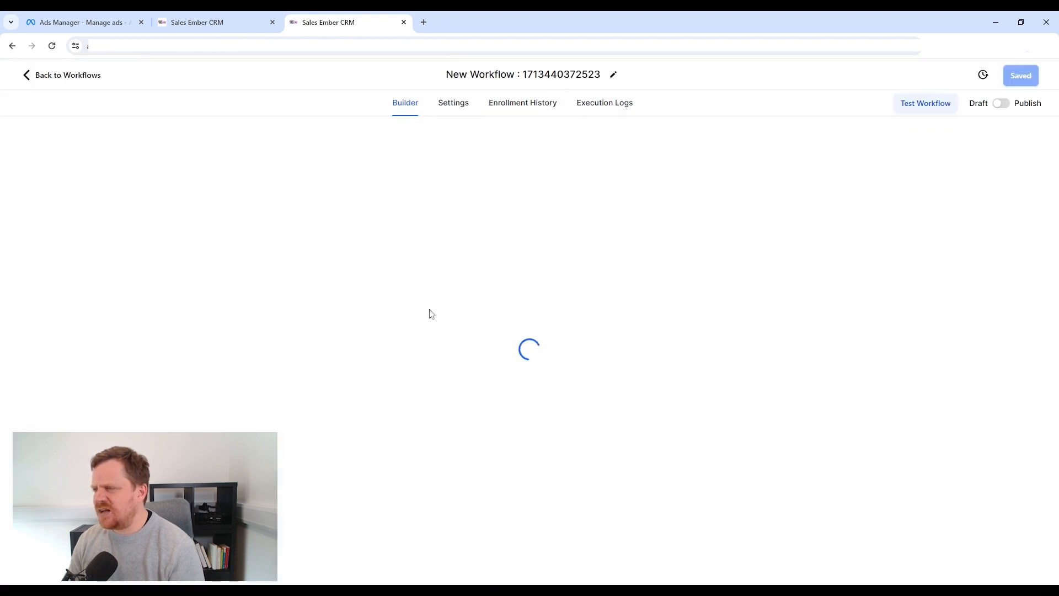
left_click(523, 74)
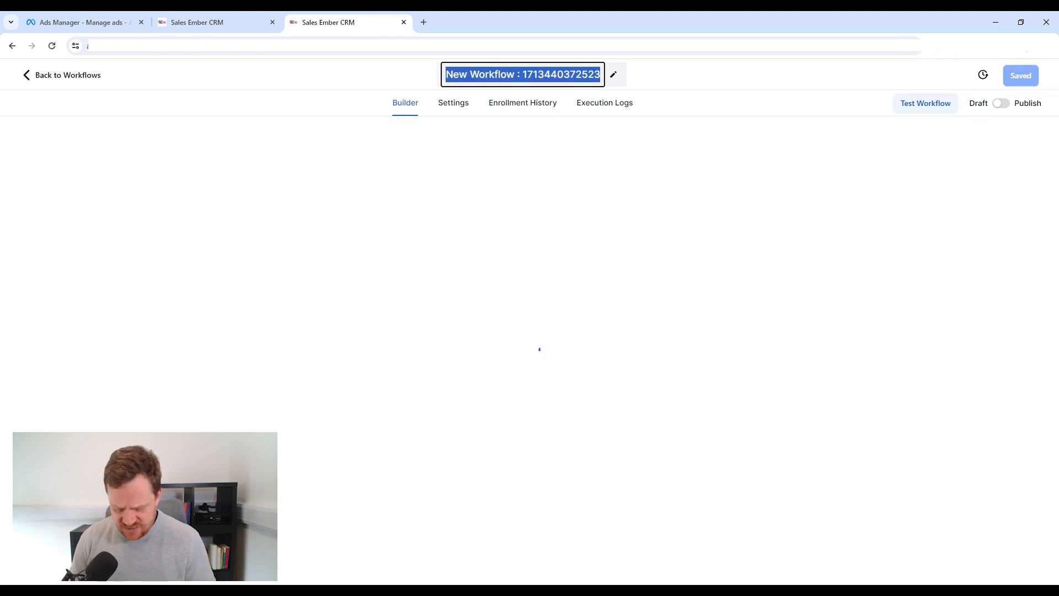
type("Facebook ")
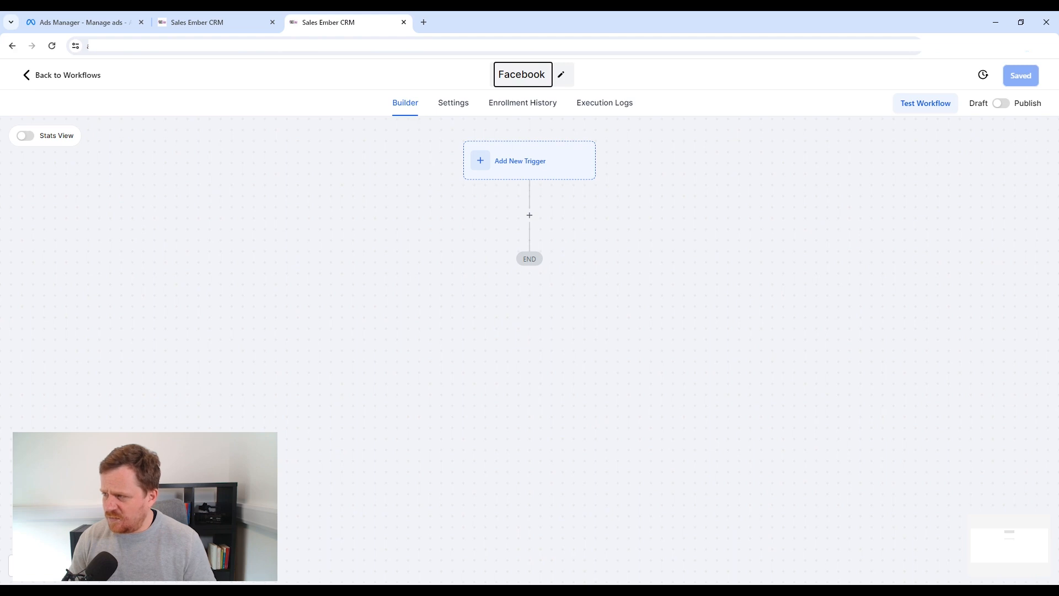
type("Fro")
key("BackSpace")
key("BackSpace")
type("orm")
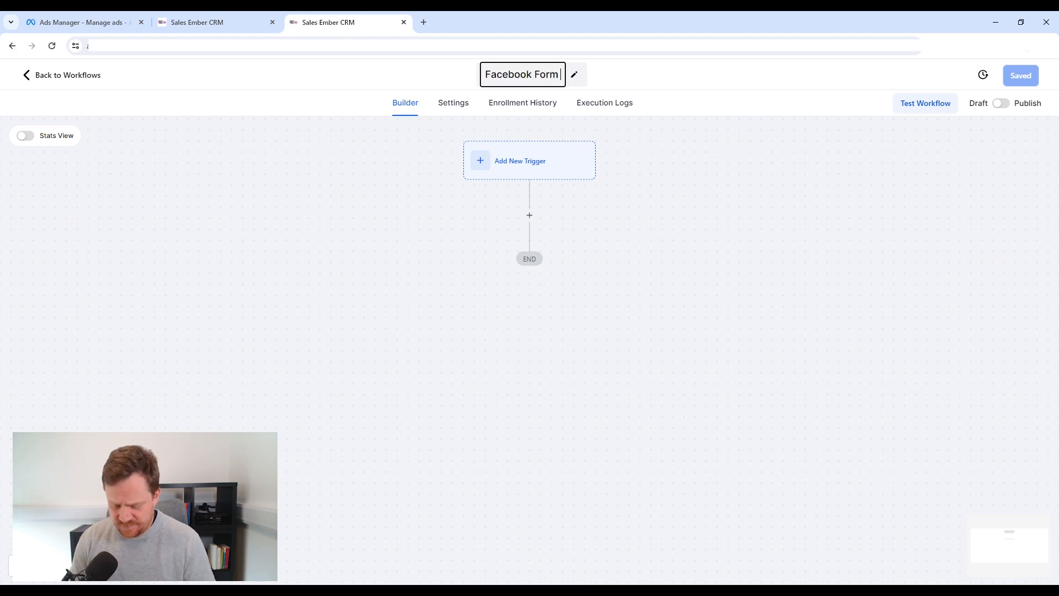
type(" Reply")
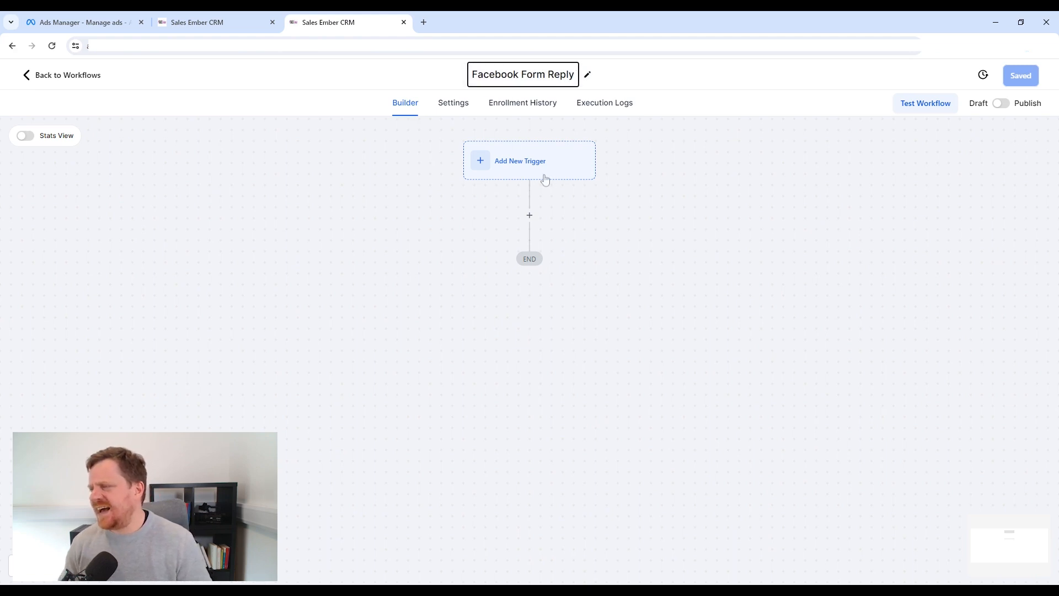
key("Return")
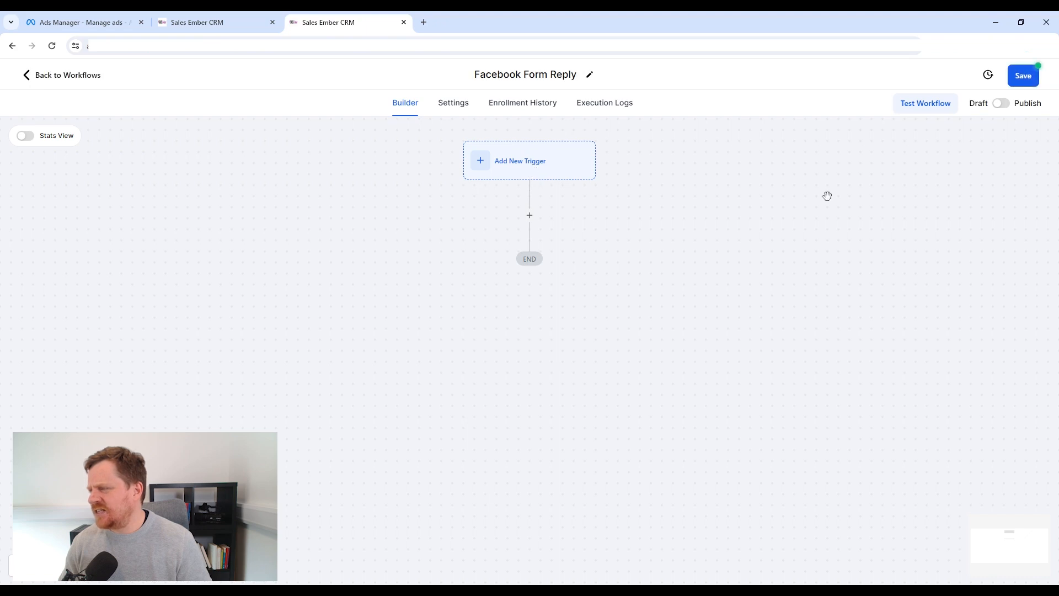
Step: Add a Facebook Lead Form Submitted trigger filtered to In Form "test" and save the trigger
left_click(521, 162)
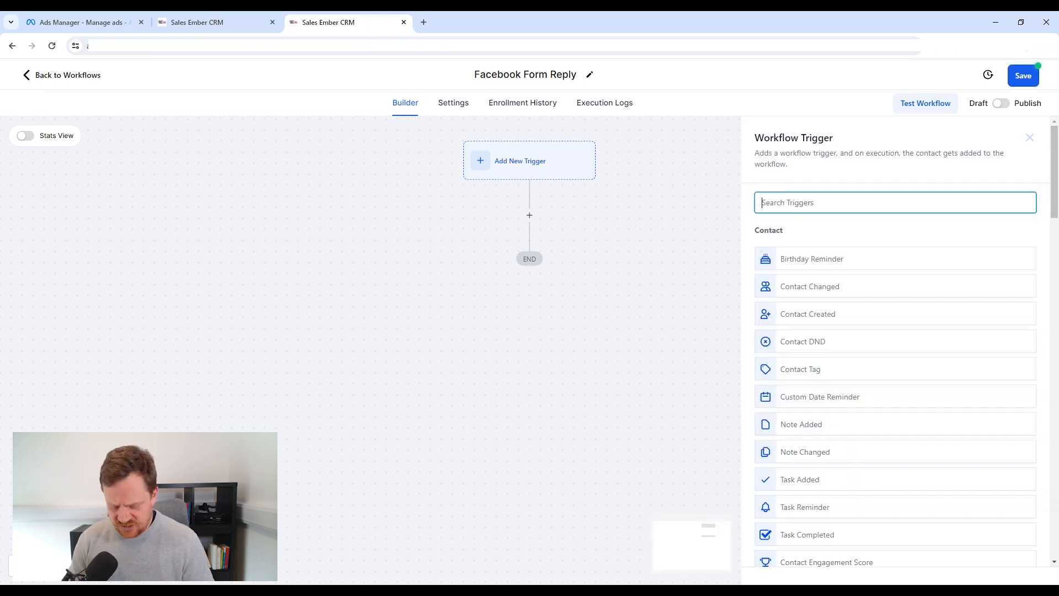
type("form")
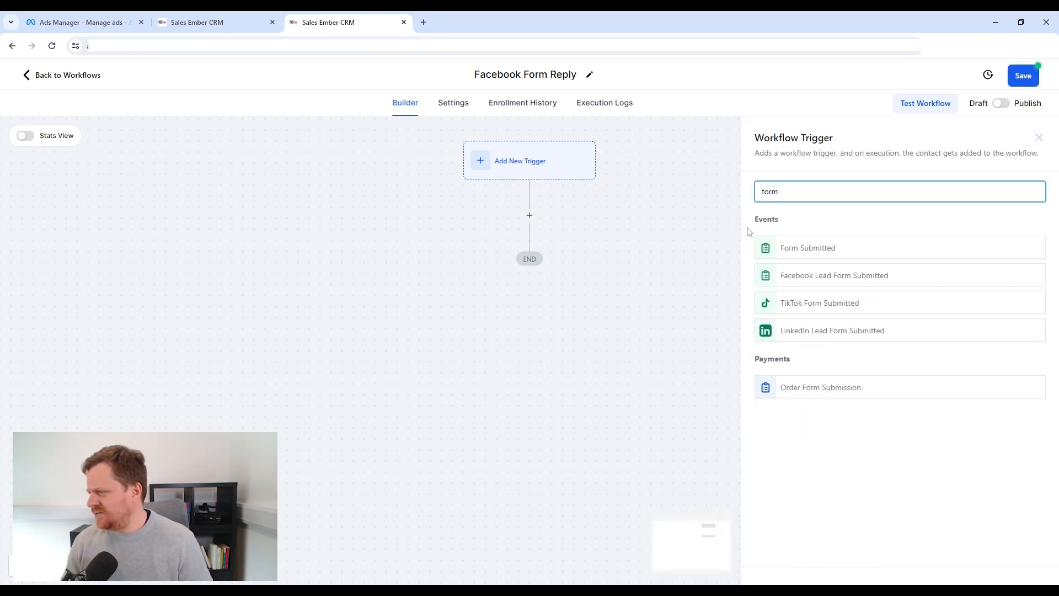
left_click(843, 279)
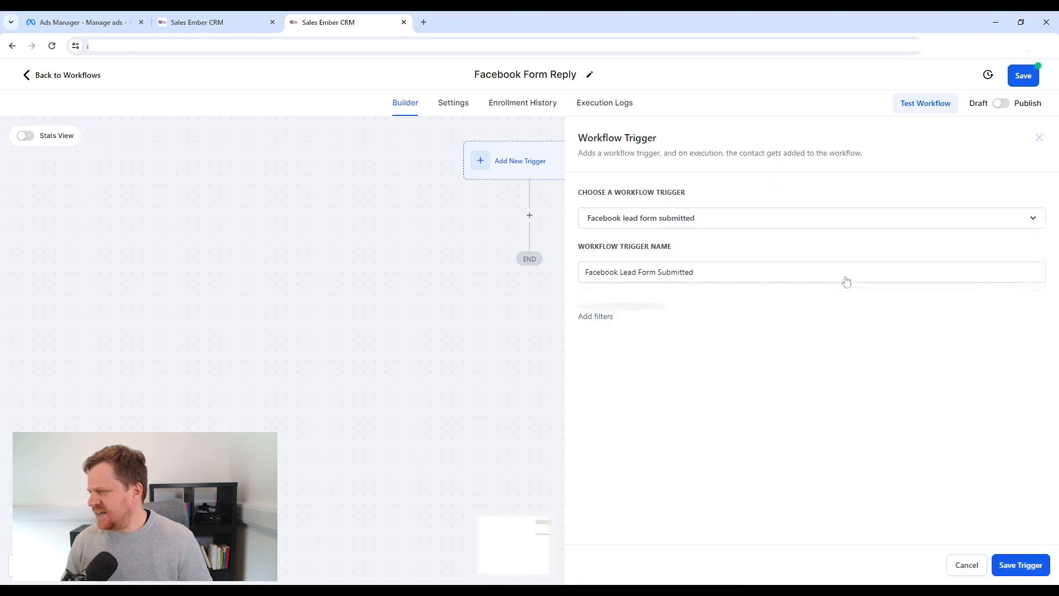
left_click(607, 308)
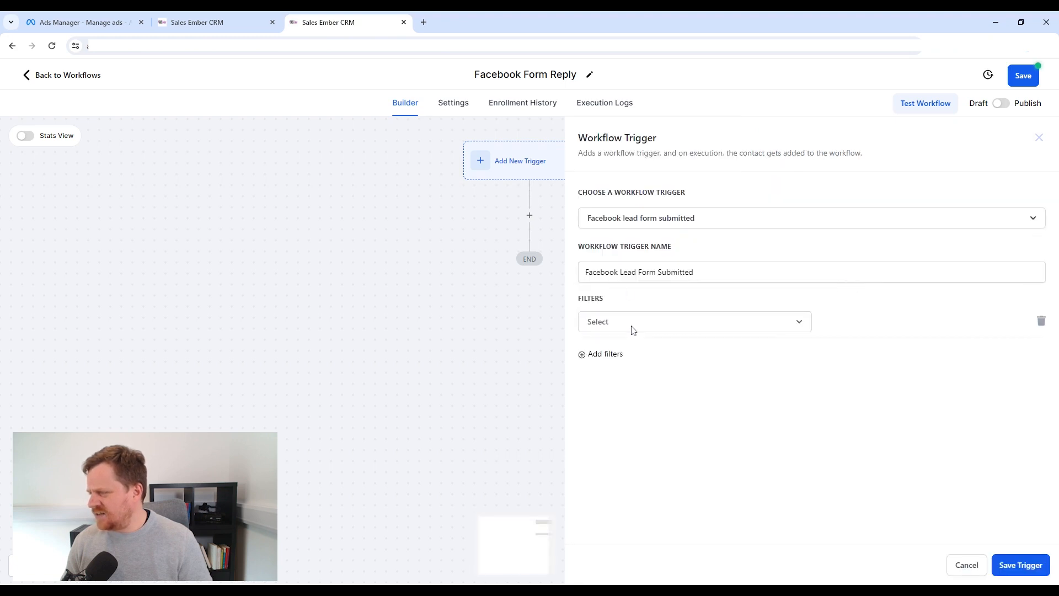
left_click(634, 325)
left_click(659, 402)
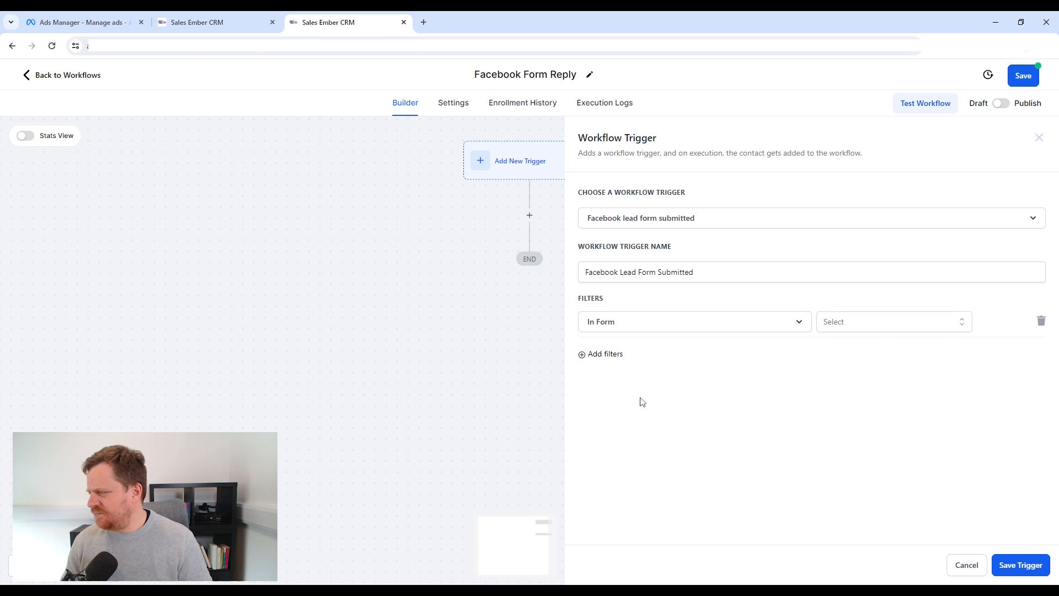
left_click(848, 319)
scroll(869, 419, "down", 3)
left_click(864, 461)
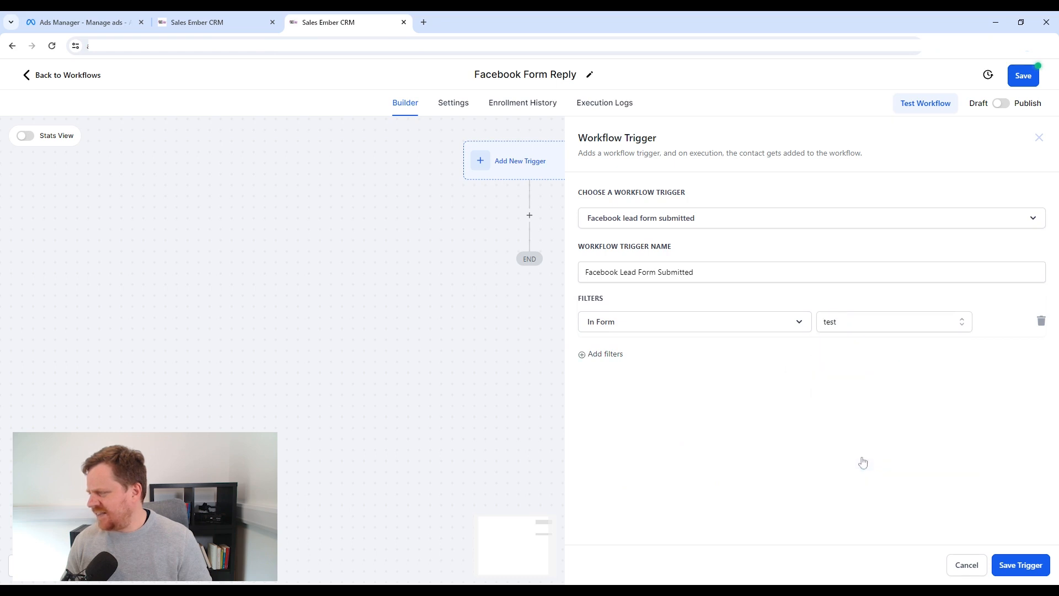
left_click(1022, 565)
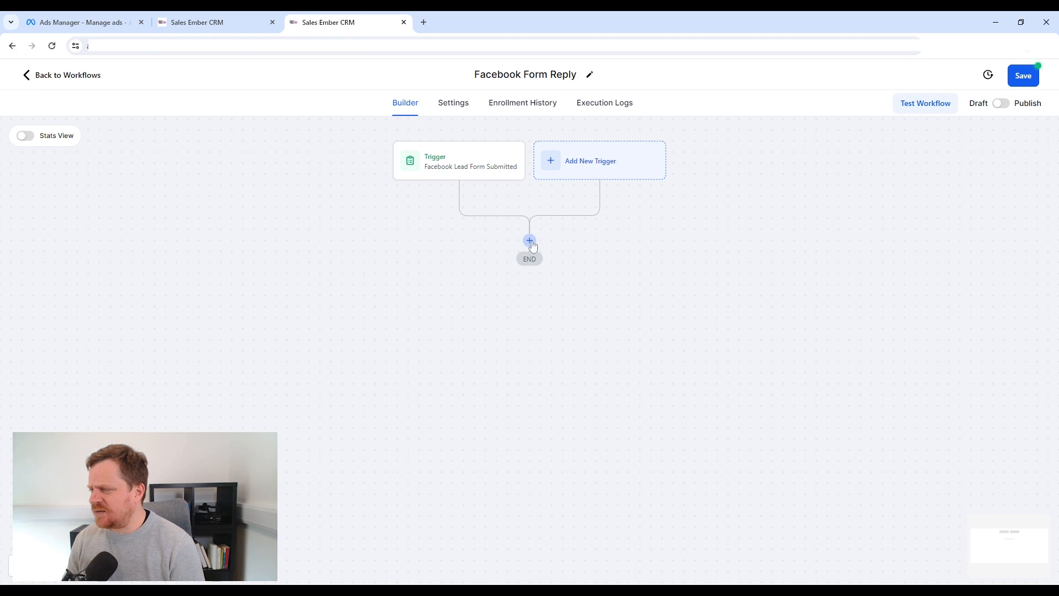
Step: Add a Send Email action with from name "Marketing Botics", the sender's email address and subject "Thank you for your interest"
left_click(529, 241)
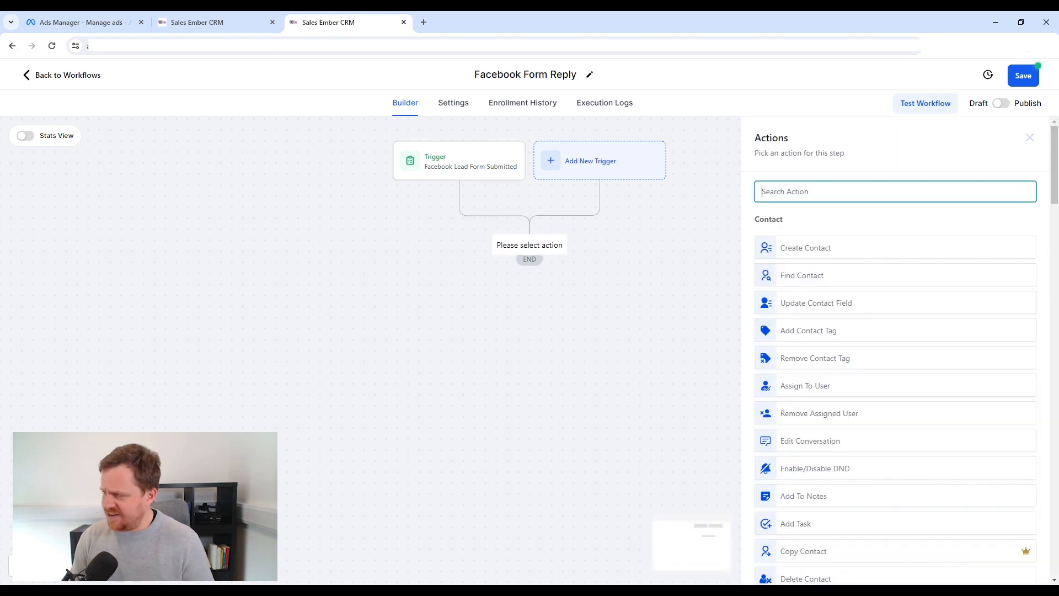
type("email")
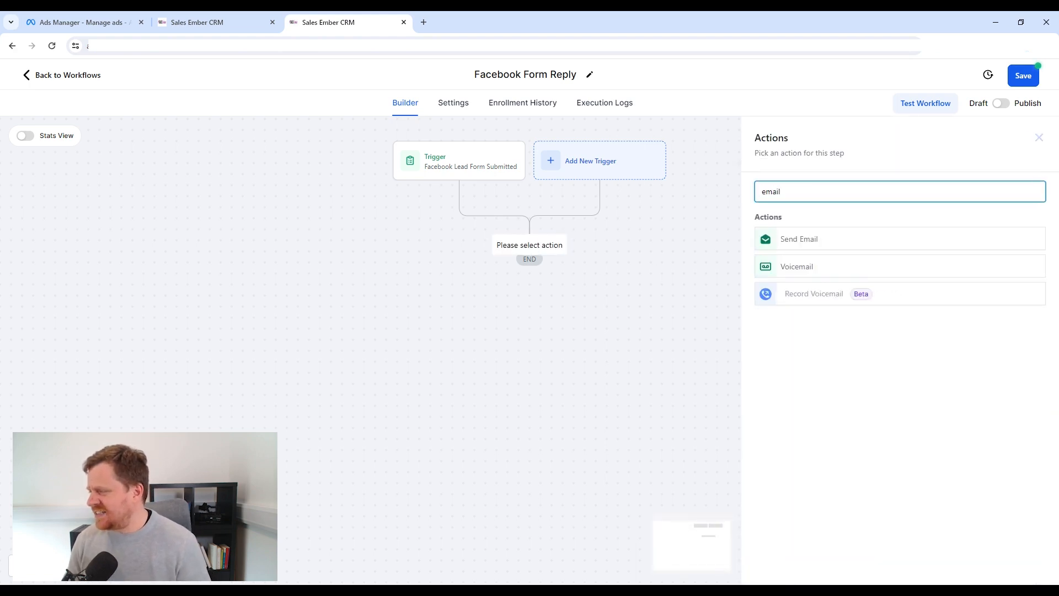
left_click(803, 239)
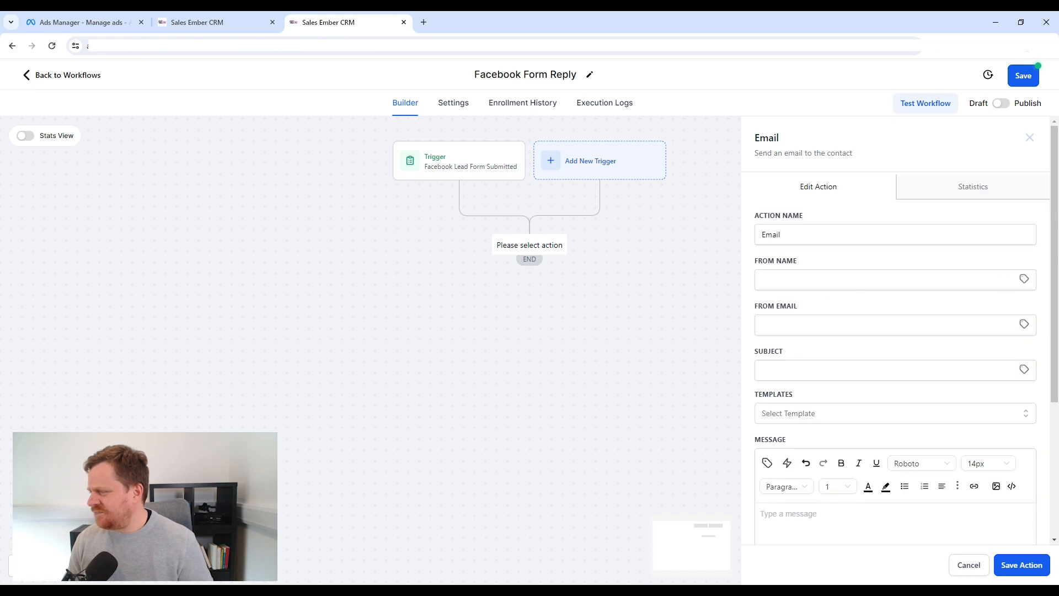
left_click(877, 280)
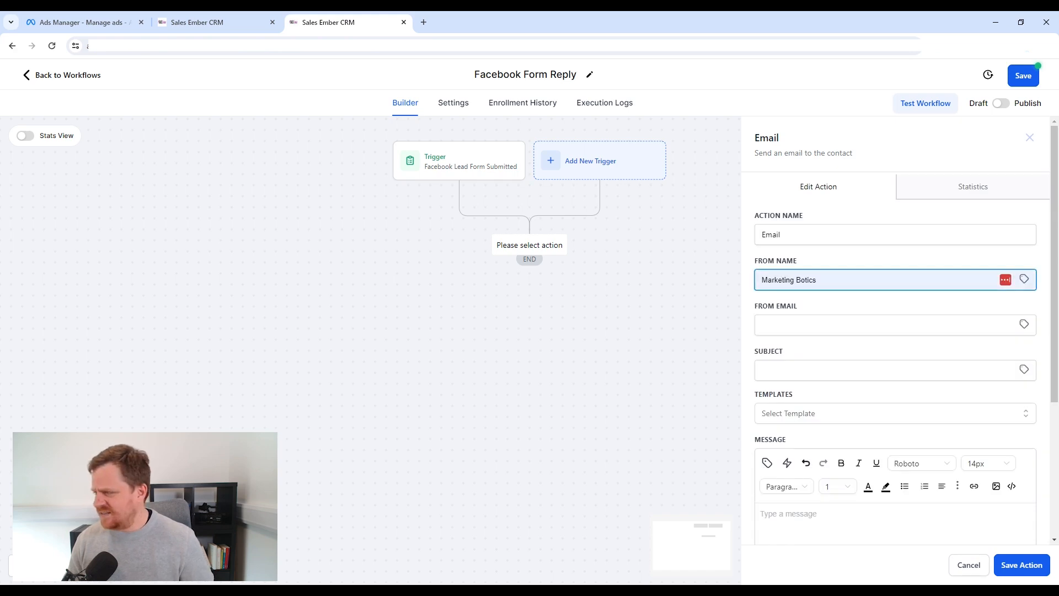
key("Return")
left_click(877, 325)
key("Down")
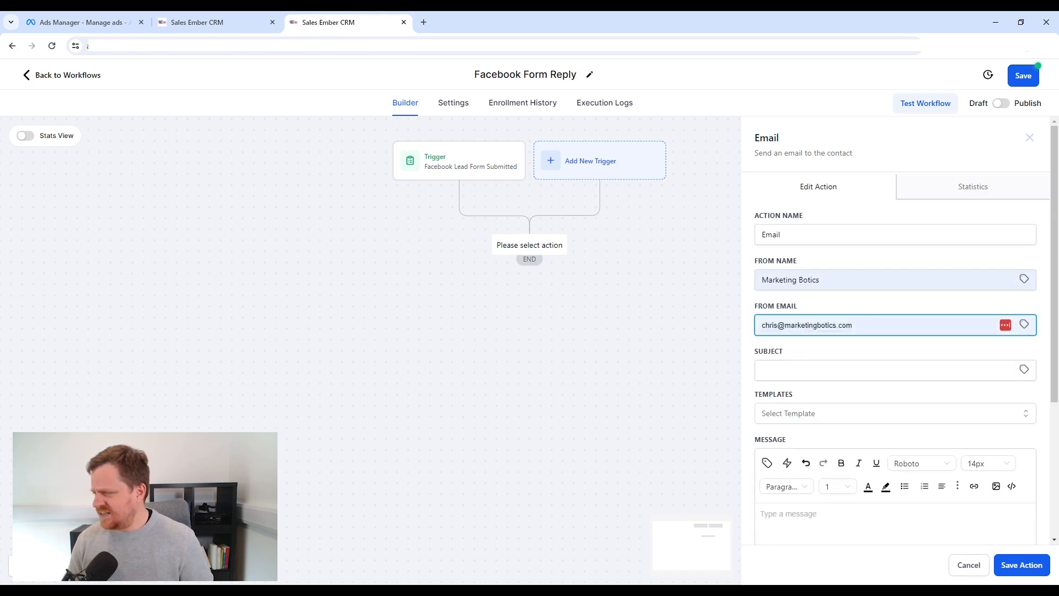
key("Return")
left_click(877, 370)
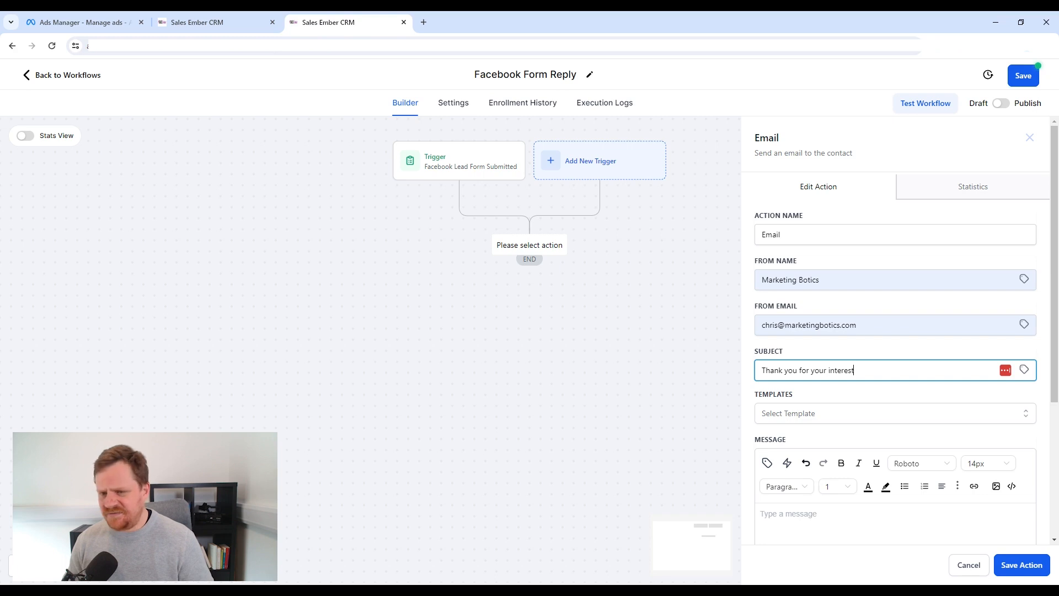
Step: Begin the email message with "Hi" followed by the contact's first name custom value
scroll(929, 382, "down", 3)
left_click(905, 381)
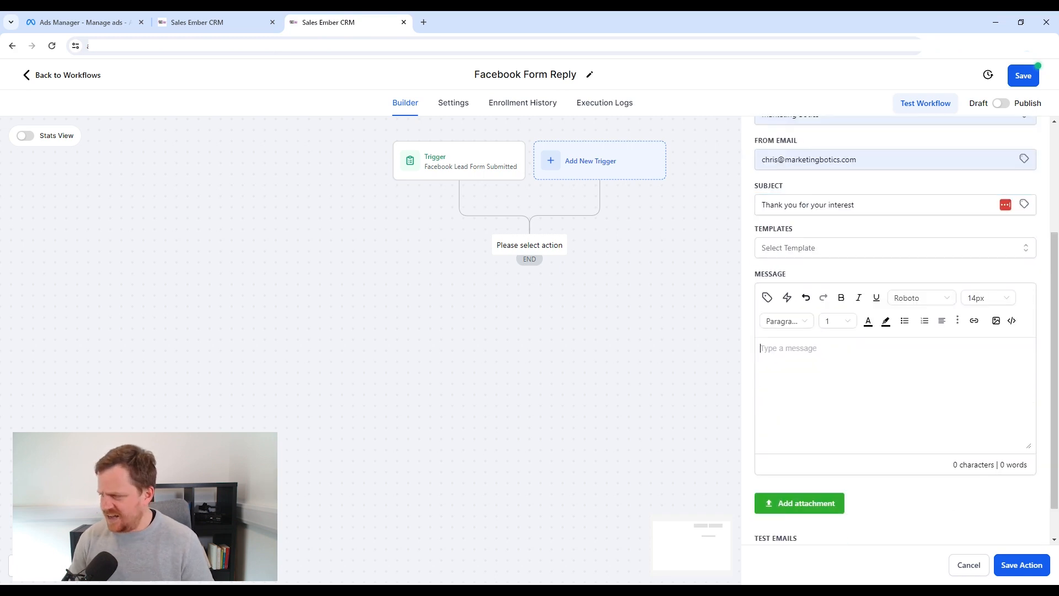
type("GHI")
key("BackSpace")
key("BackSpace")
key("BackSpace")
key("BackSpace")
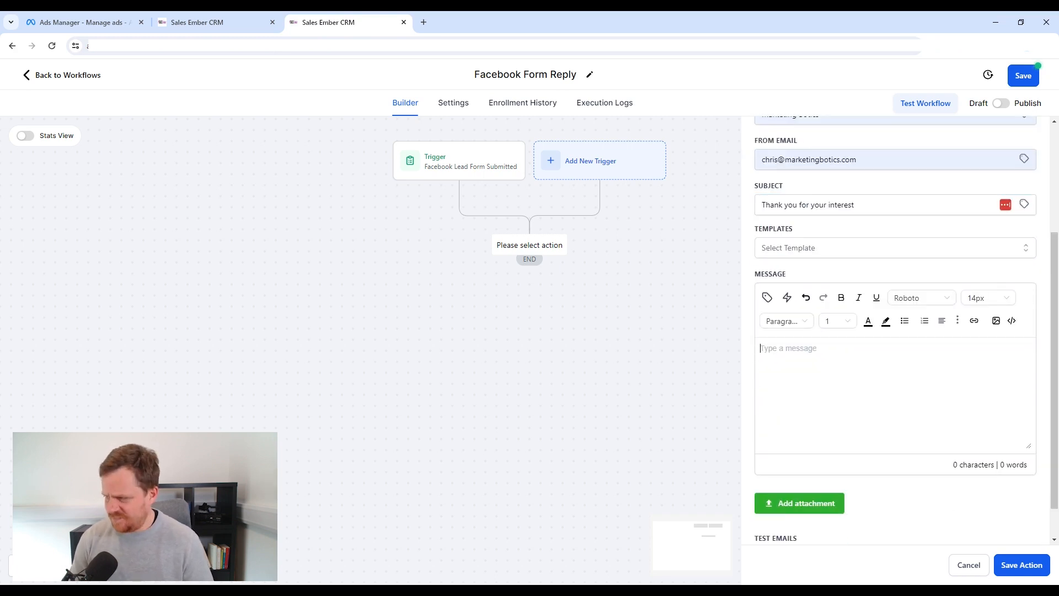
type("GHI")
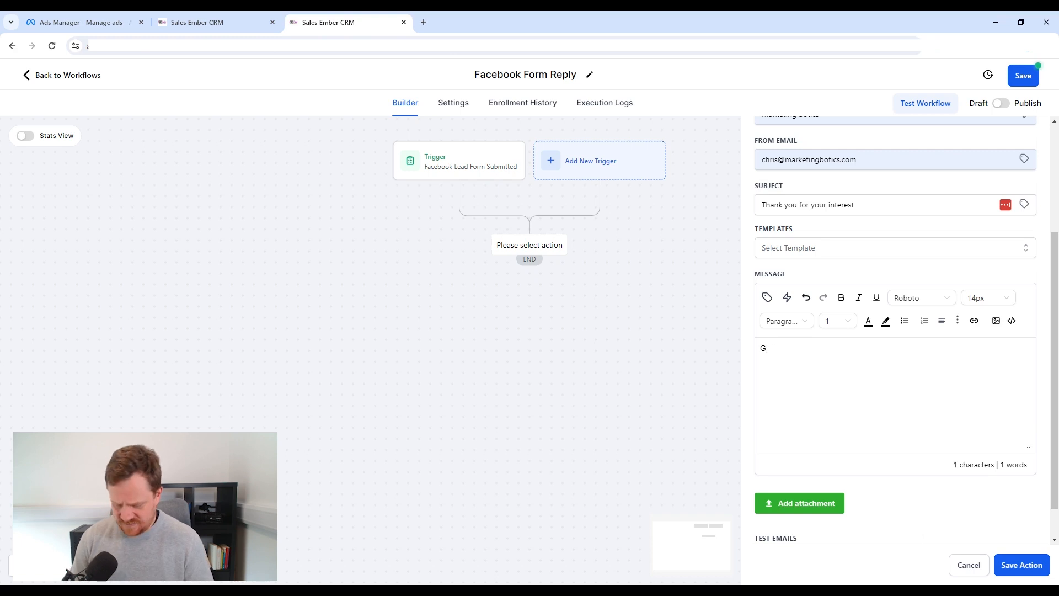
key("BackSpace")
type("Hi")
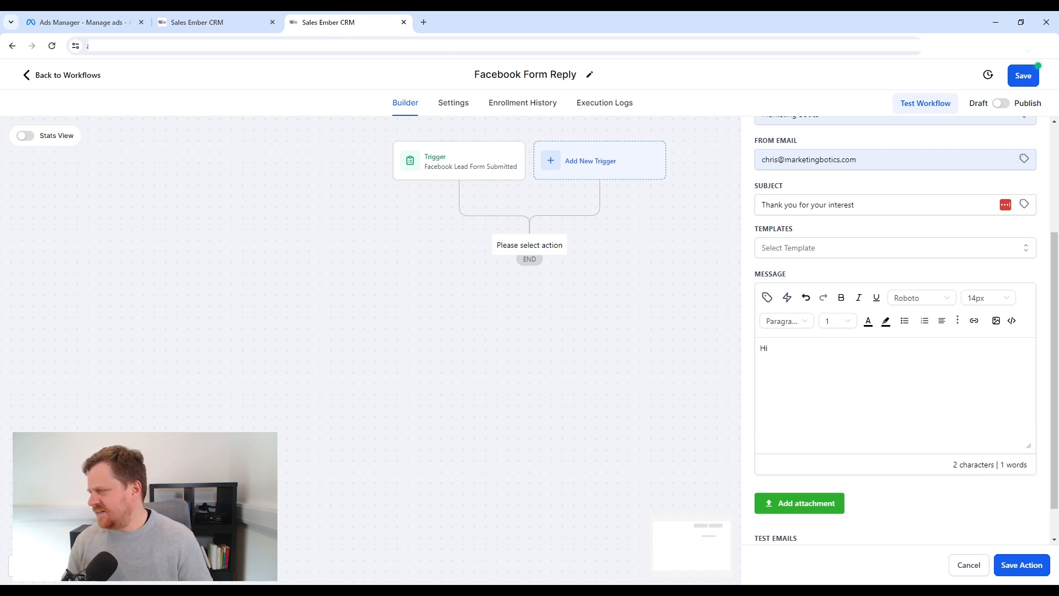
left_click(767, 297)
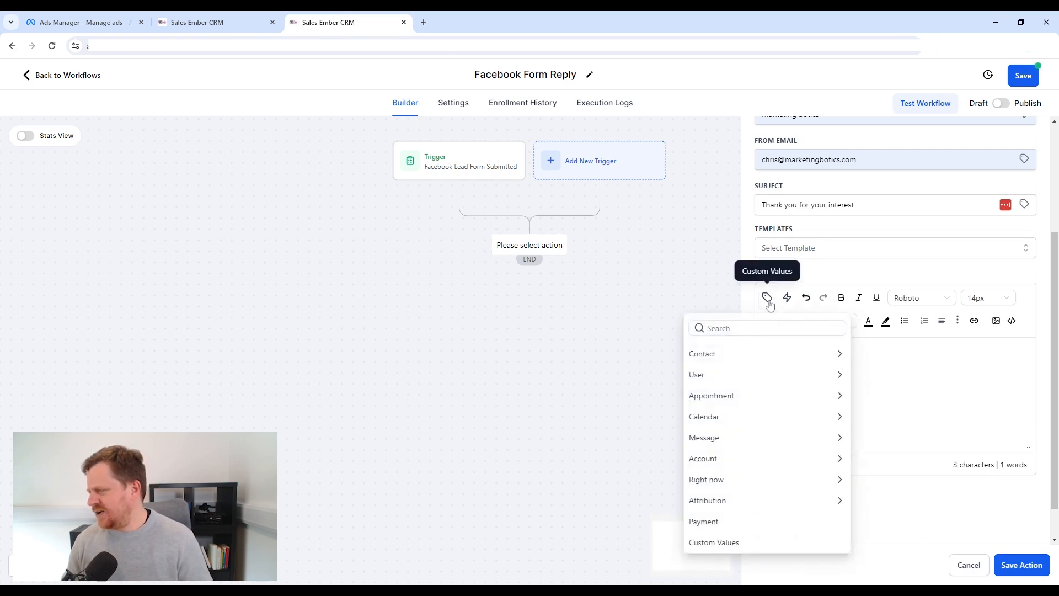
left_click(726, 355)
left_click(712, 394)
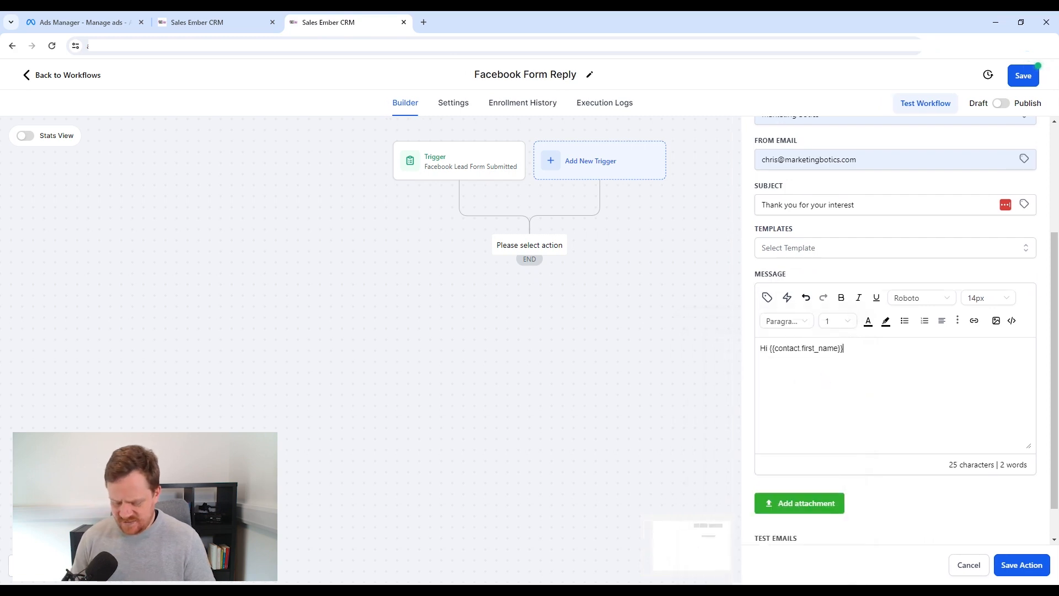
Step: Write the message body "thanks fot submitting ingfort,#faklfgnvak;jv bad" and "sfgvdjfvm", closing with "Thanks" and the sender's first name
type("thanks f")
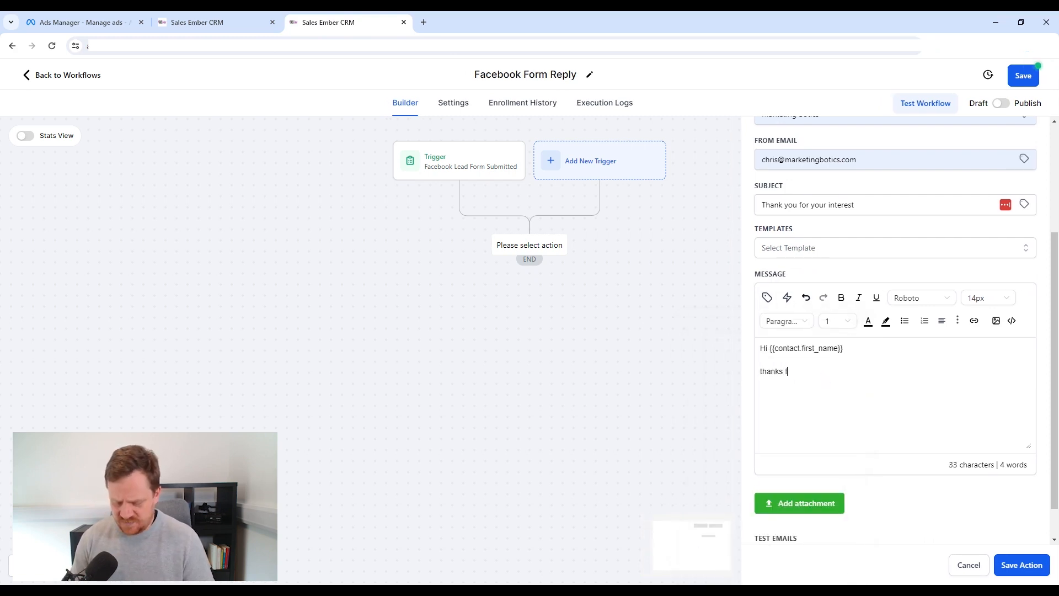
type("ot submitting i")
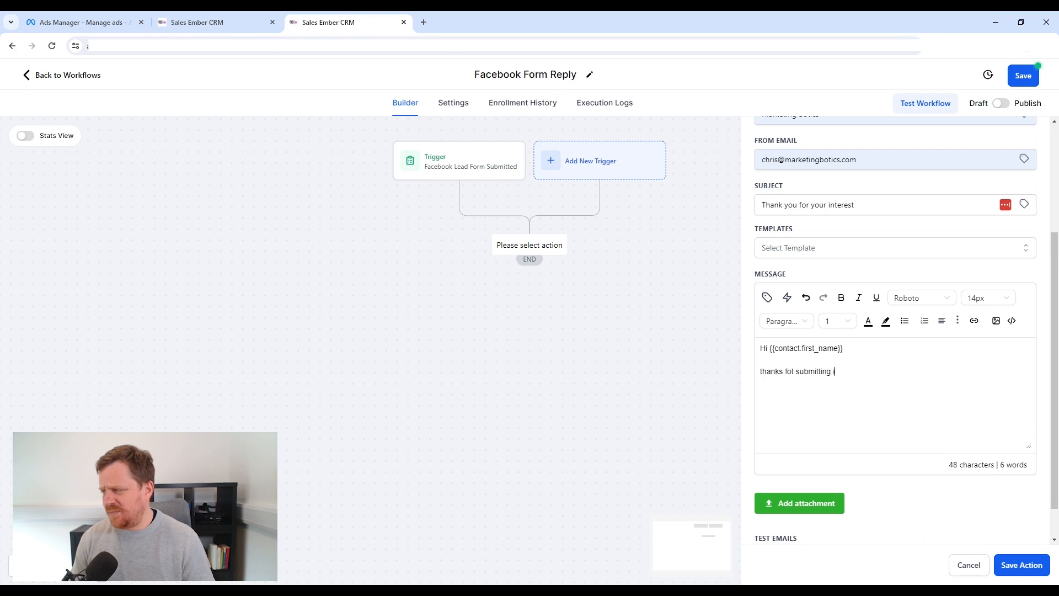
type("ngfort,#faklfgnvak;jv bad")
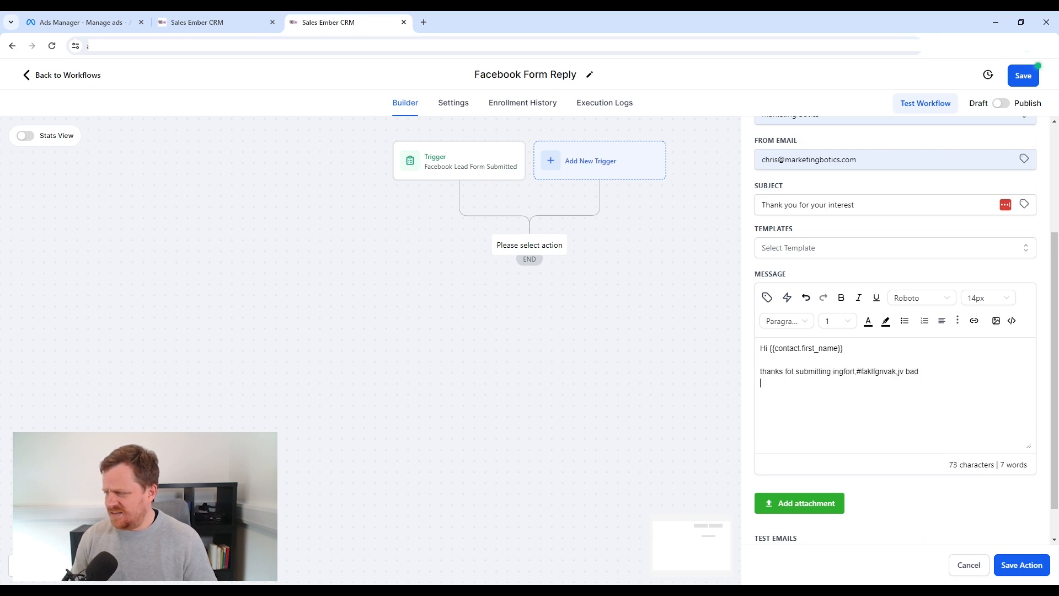
key("Return")
type("sfgvdjfvm")
key("Return")
key("Return")
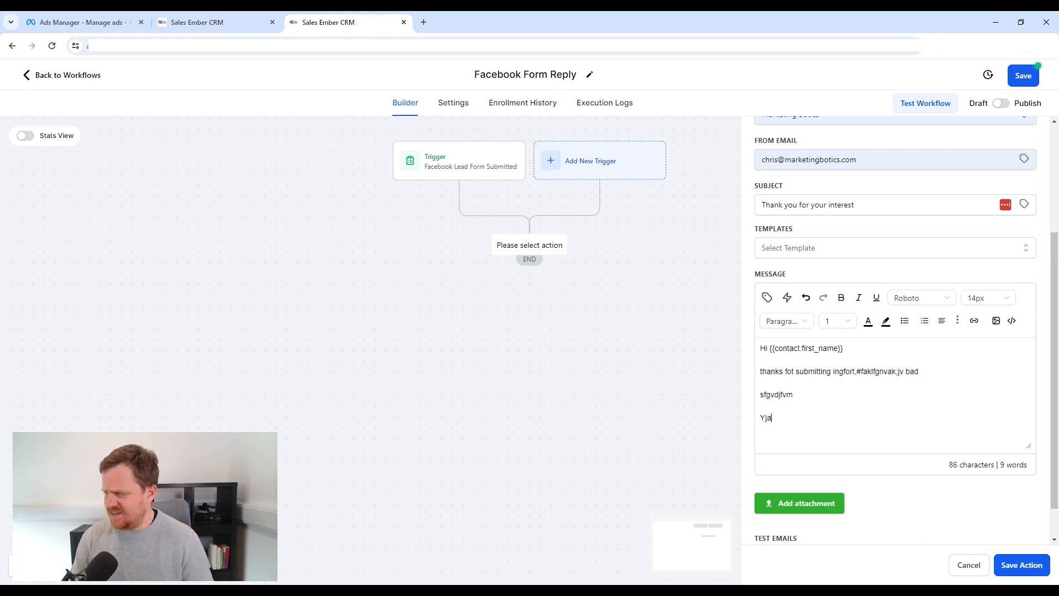
type("Cjros")
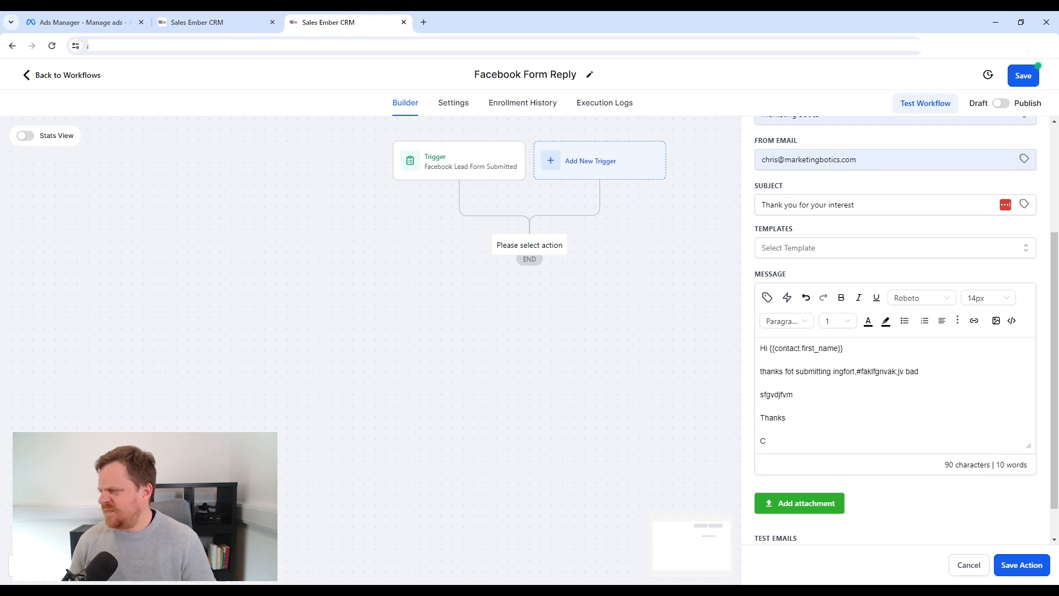
key("Return")
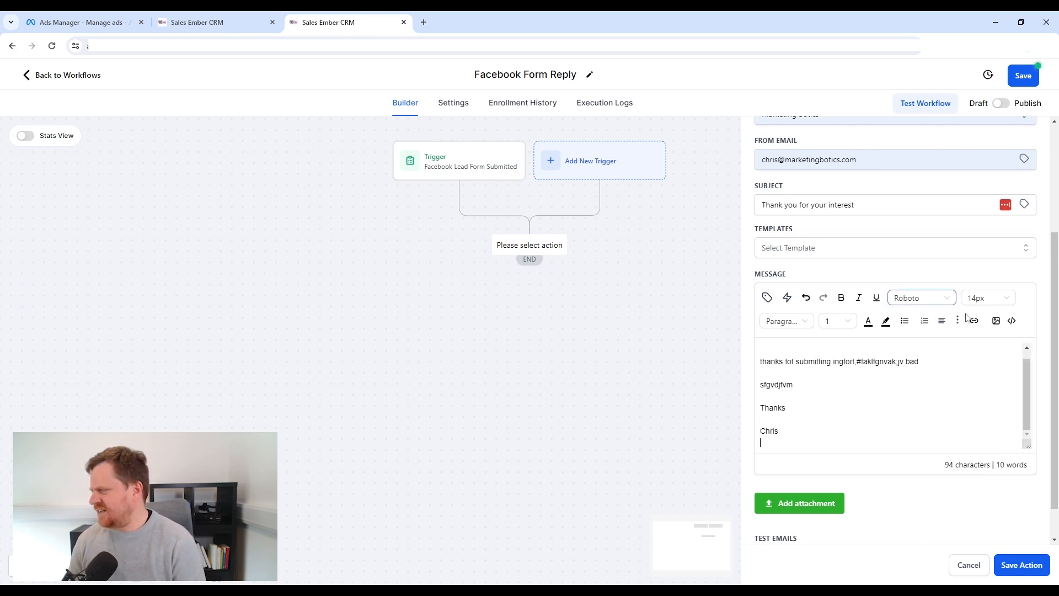
left_click(997, 322)
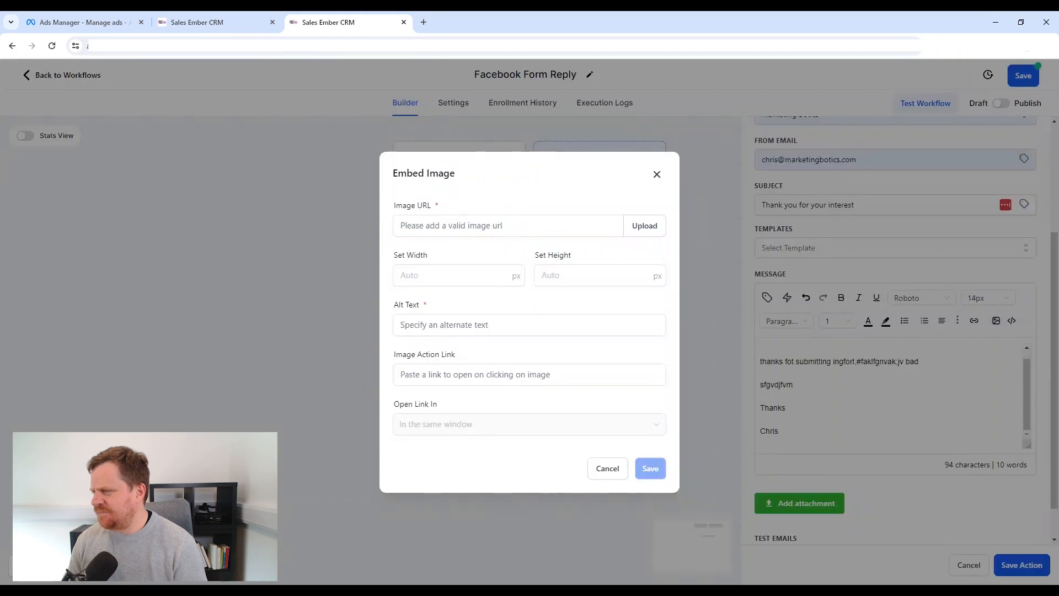
left_click(660, 235)
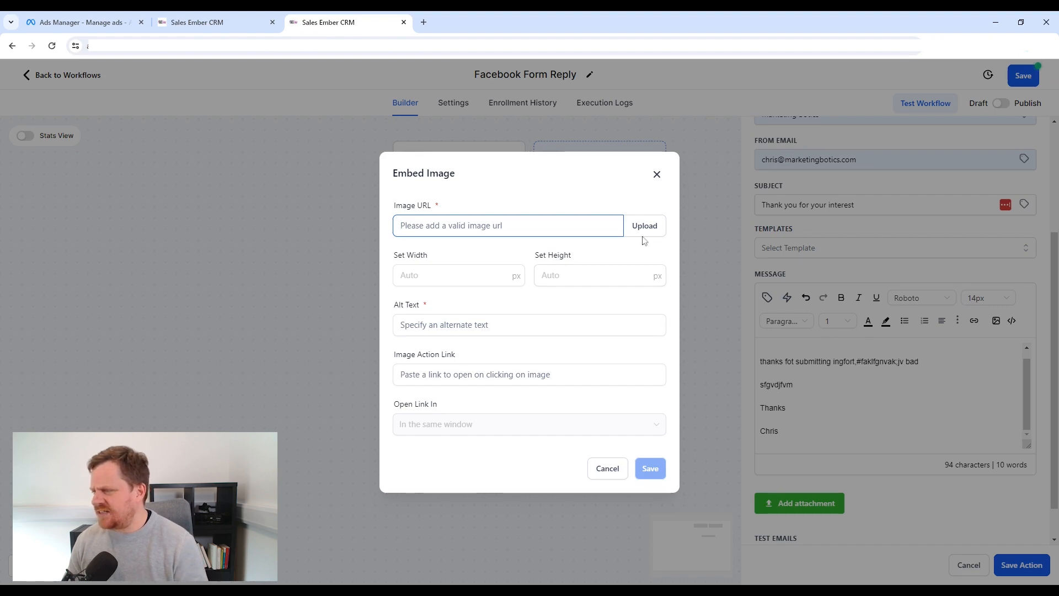
left_click(657, 175)
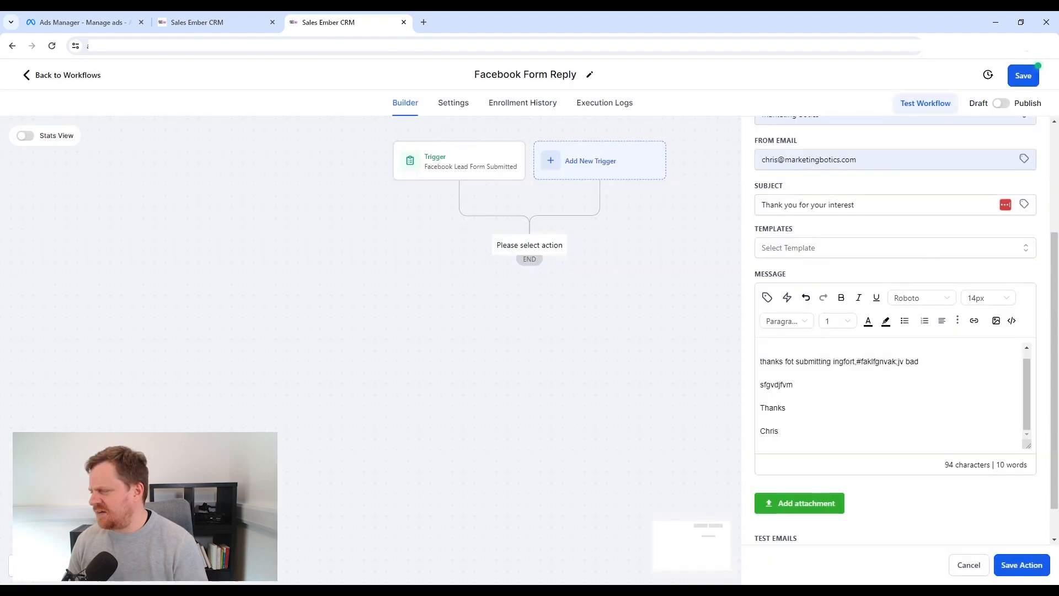
Step: Save the email action and add a Create/Update Opportunity action after it in the Sales pipeline at the Enquiry stage
scroll(792, 430, "down", 1)
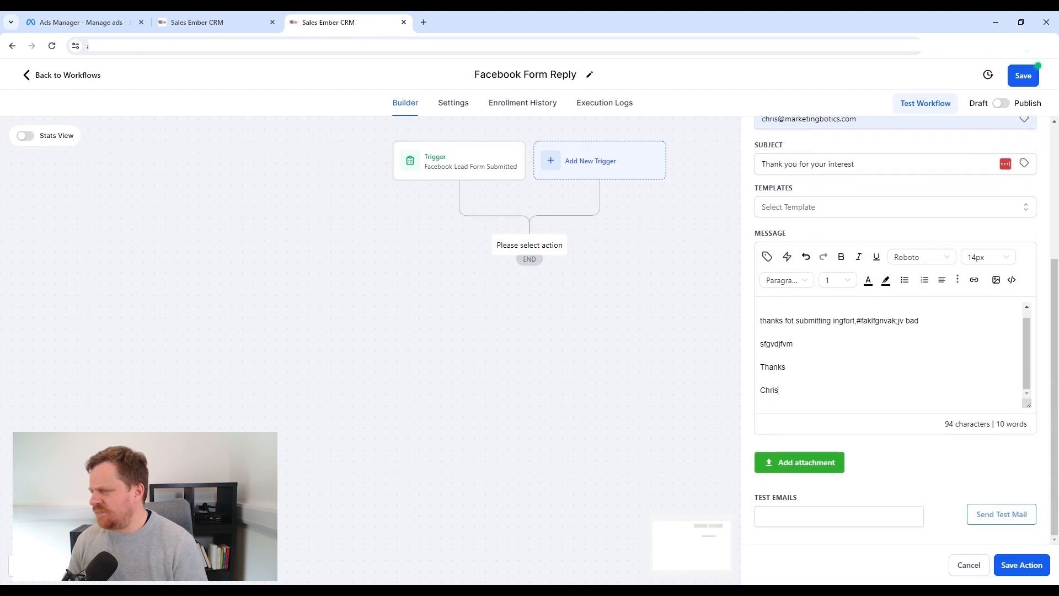
left_click(1017, 567)
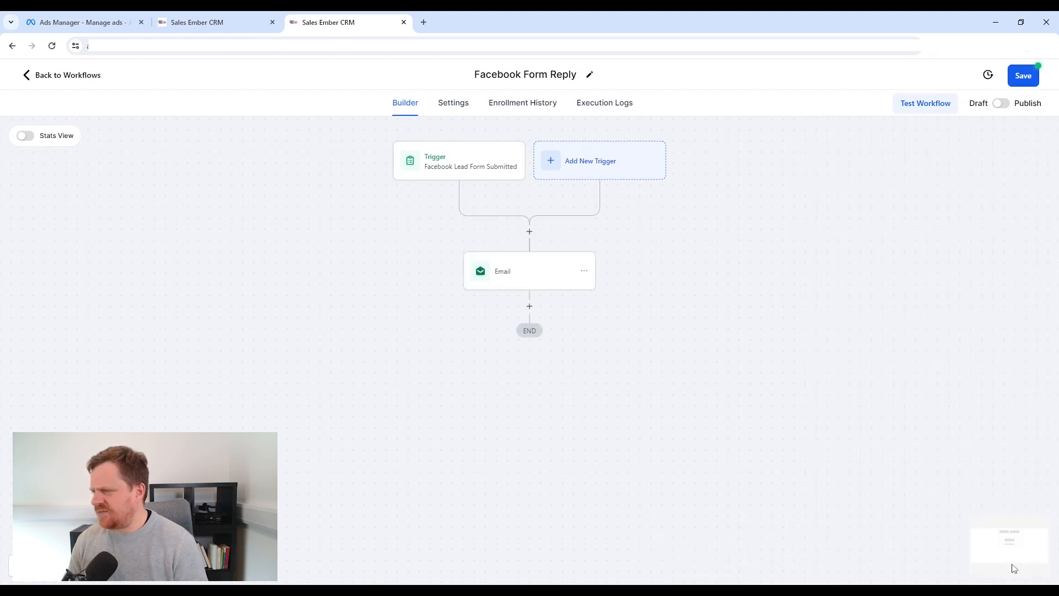
left_click(530, 306)
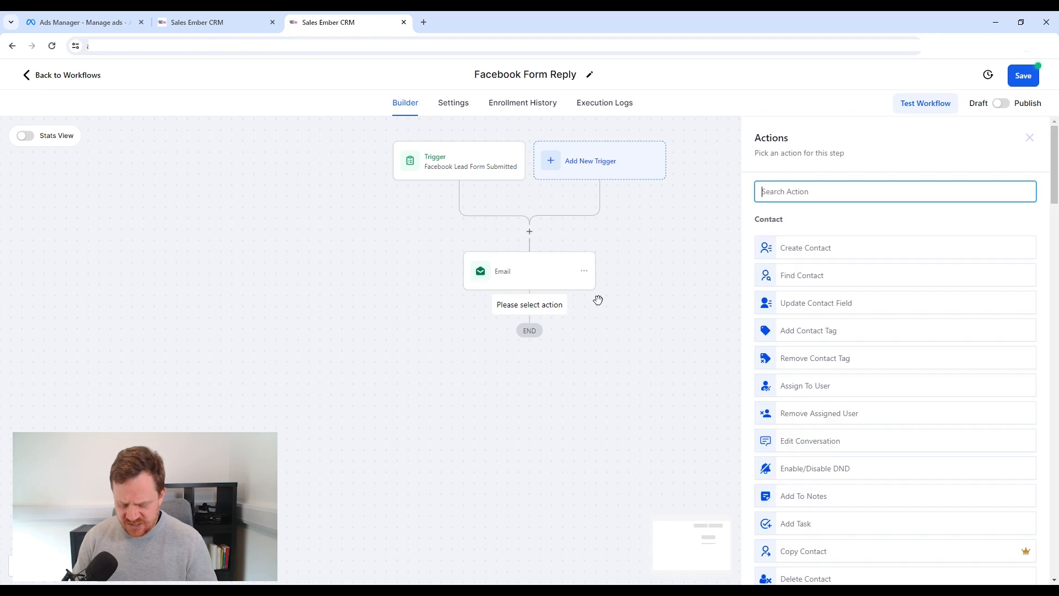
type("opp")
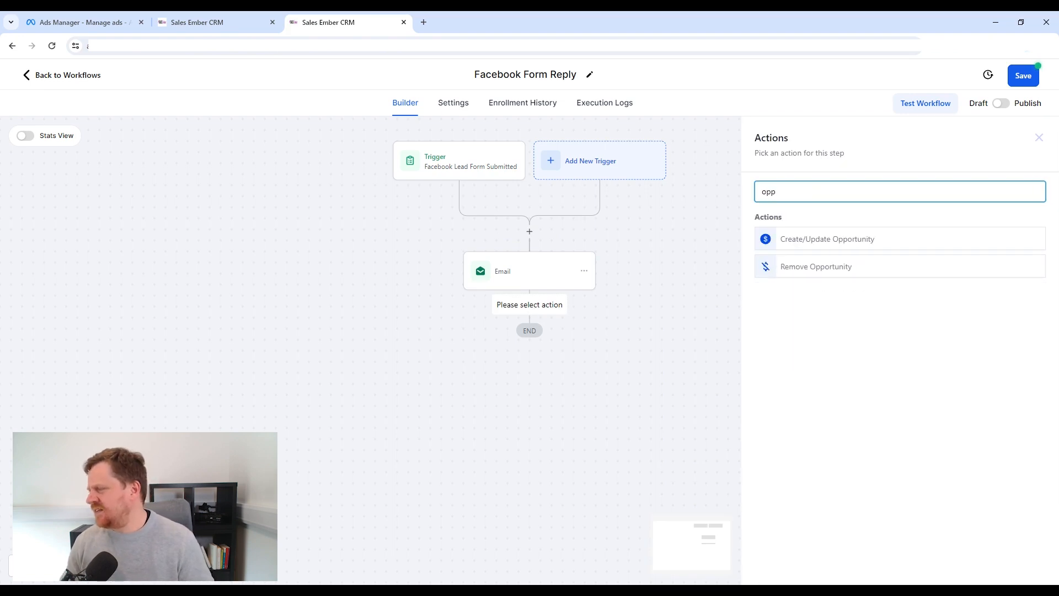
left_click(860, 247)
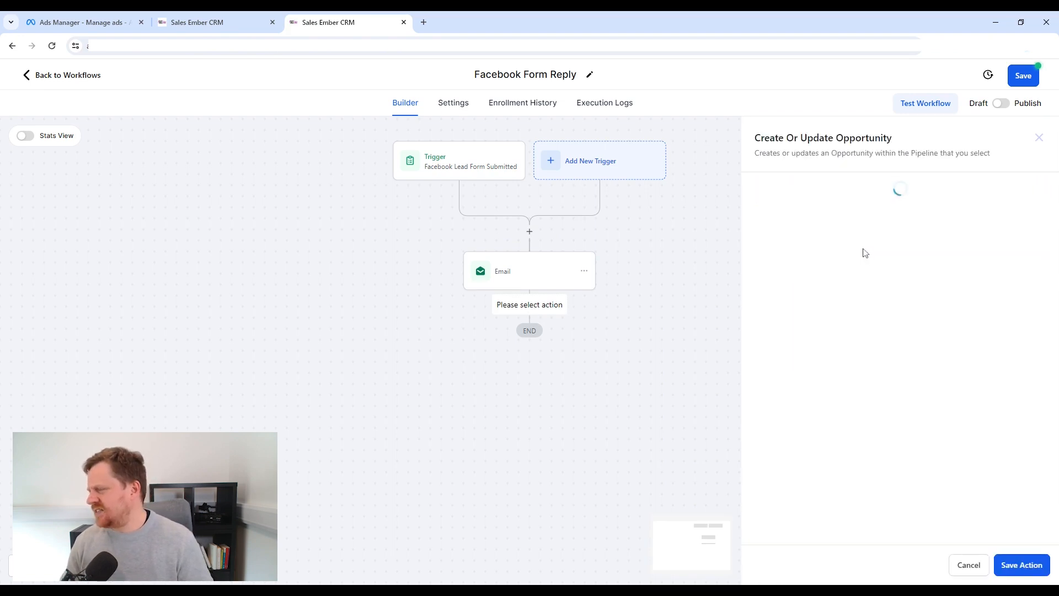
left_click(829, 263)
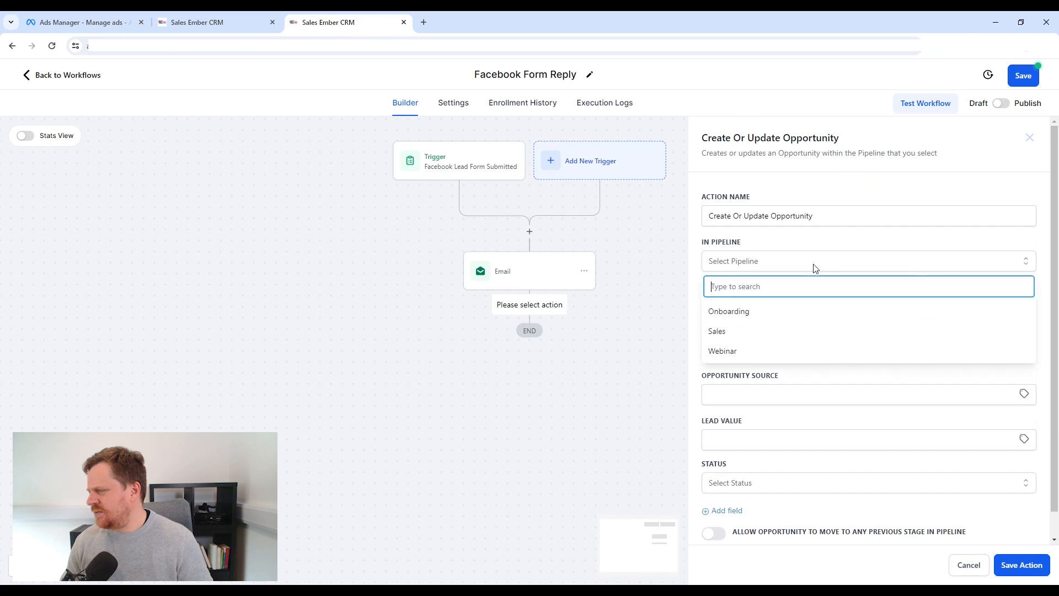
left_click(746, 332)
left_click(754, 309)
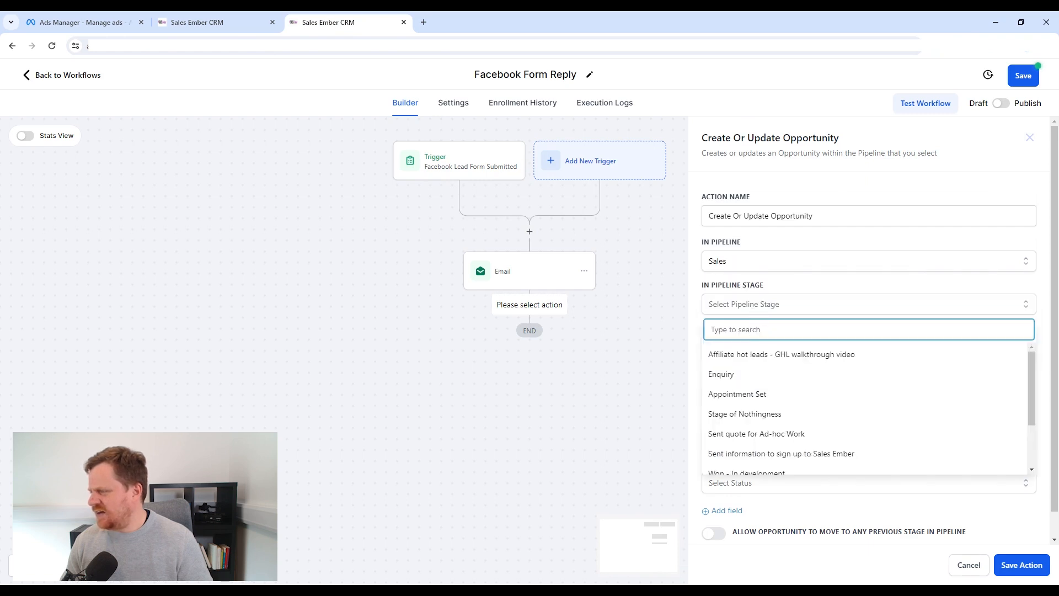
left_click(740, 376)
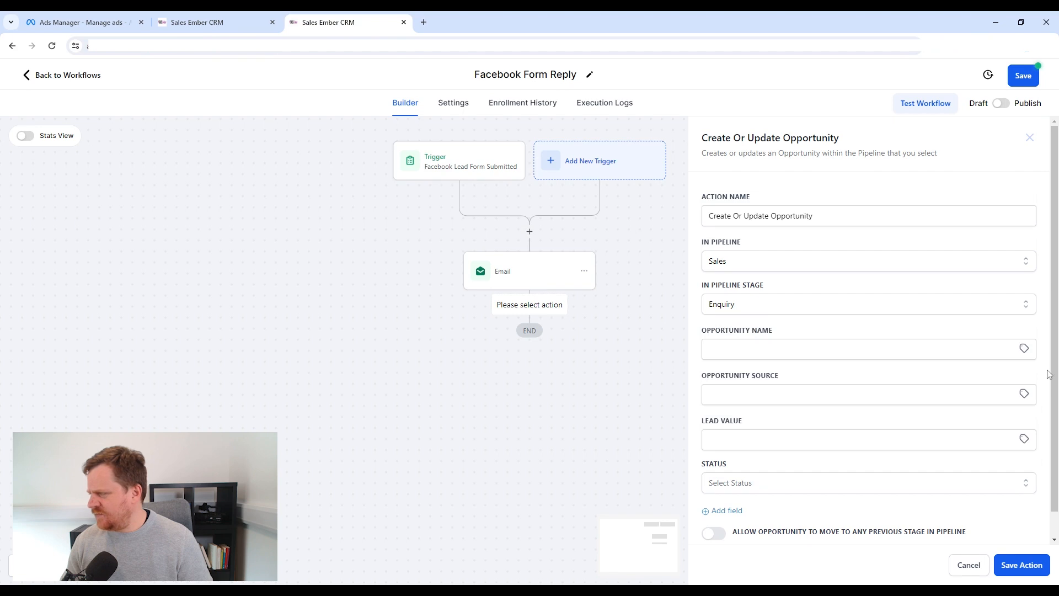
Step: Set the opportunity name to the contact's full name custom value, source "Facebook Ad" and status open, and save the action
left_click(1024, 348)
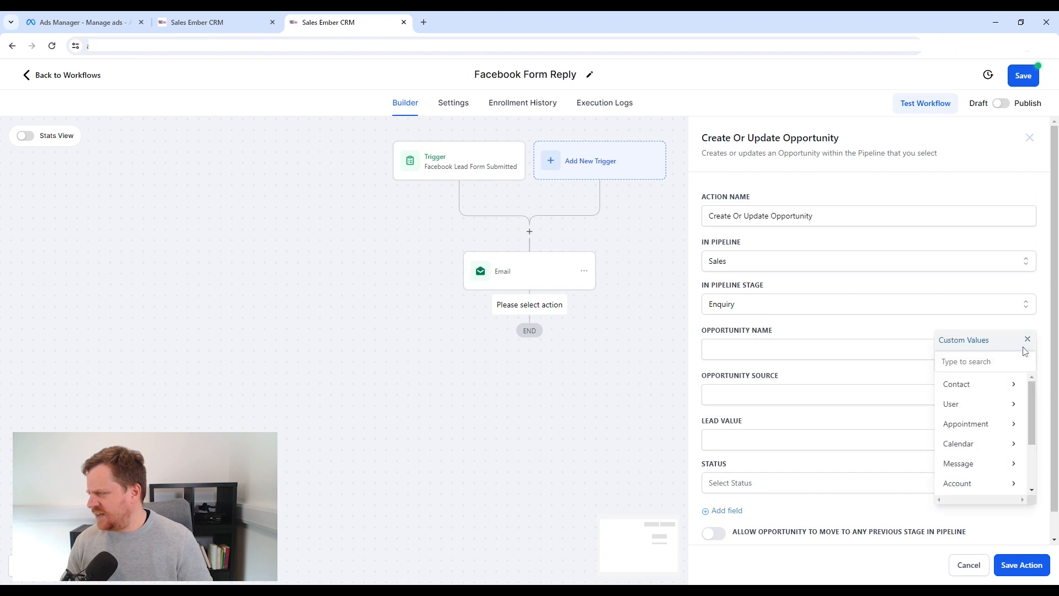
left_click(977, 384)
left_click(971, 386)
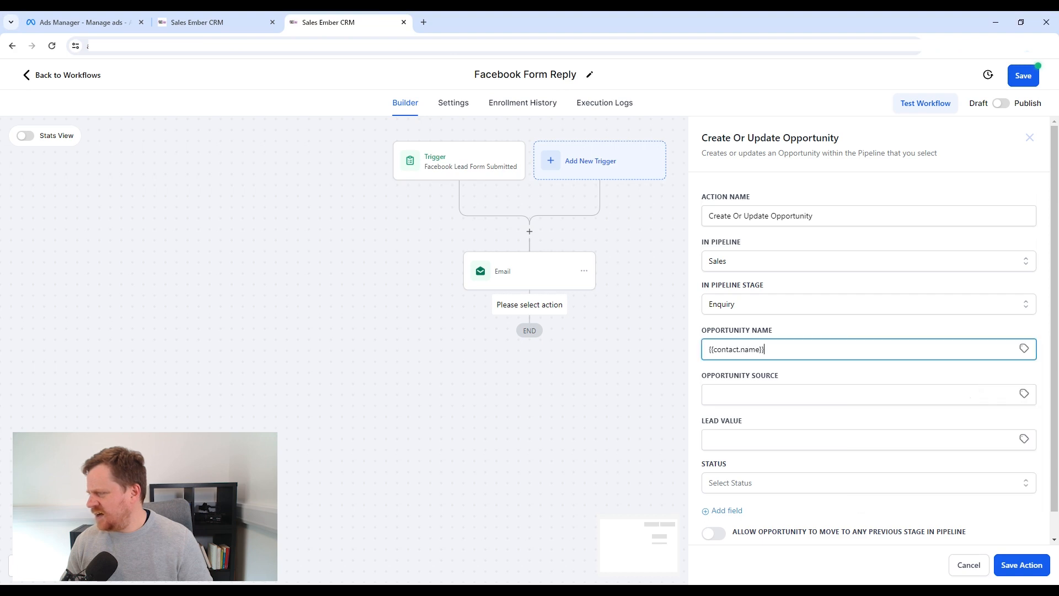
left_click(814, 394)
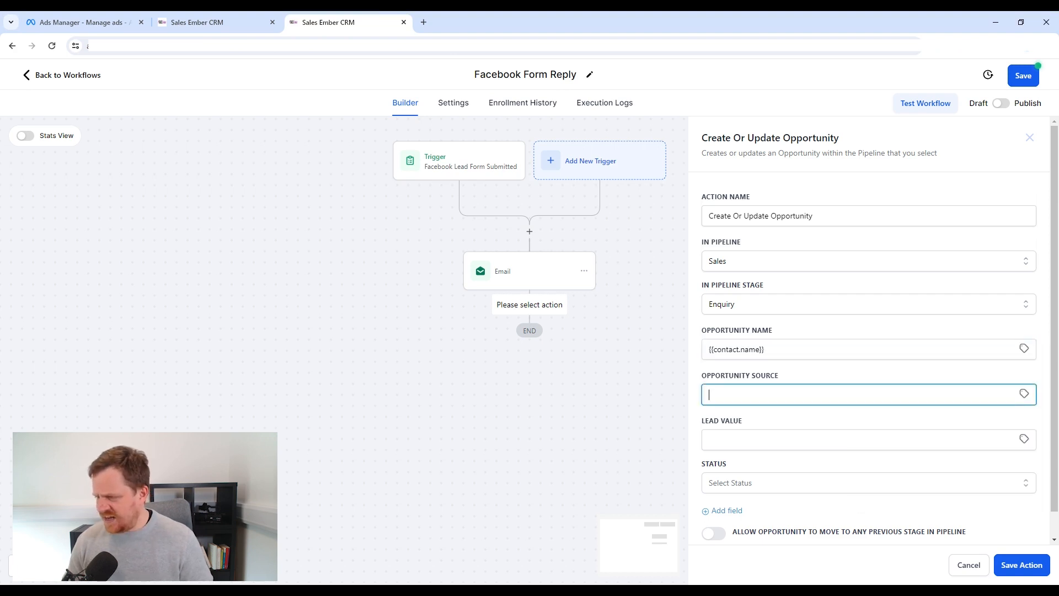
type("Facebook Ad")
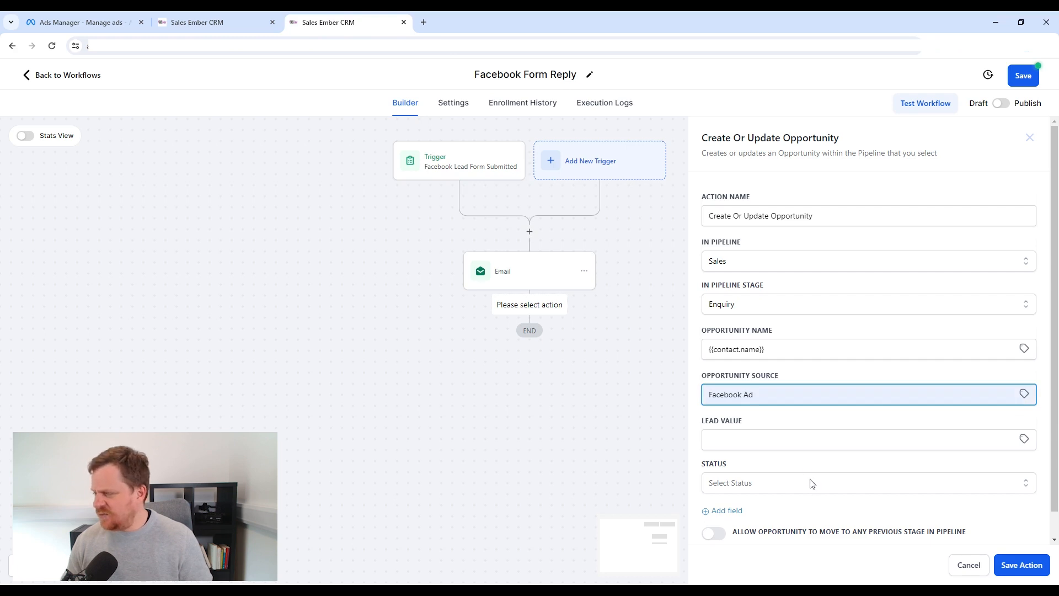
scroll(762, 452, "down", 1)
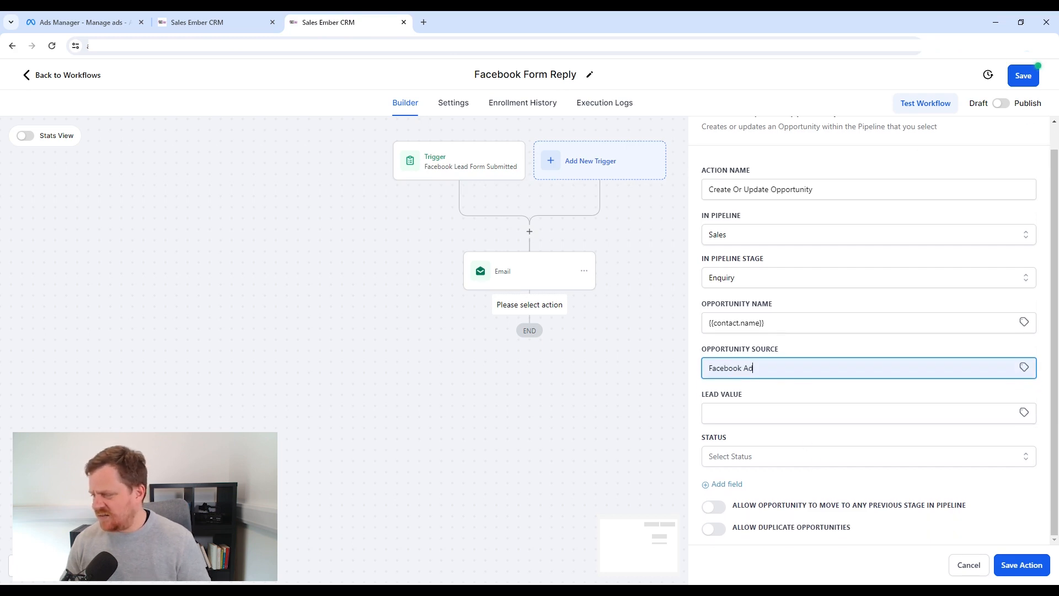
left_click(765, 457)
left_click(753, 482)
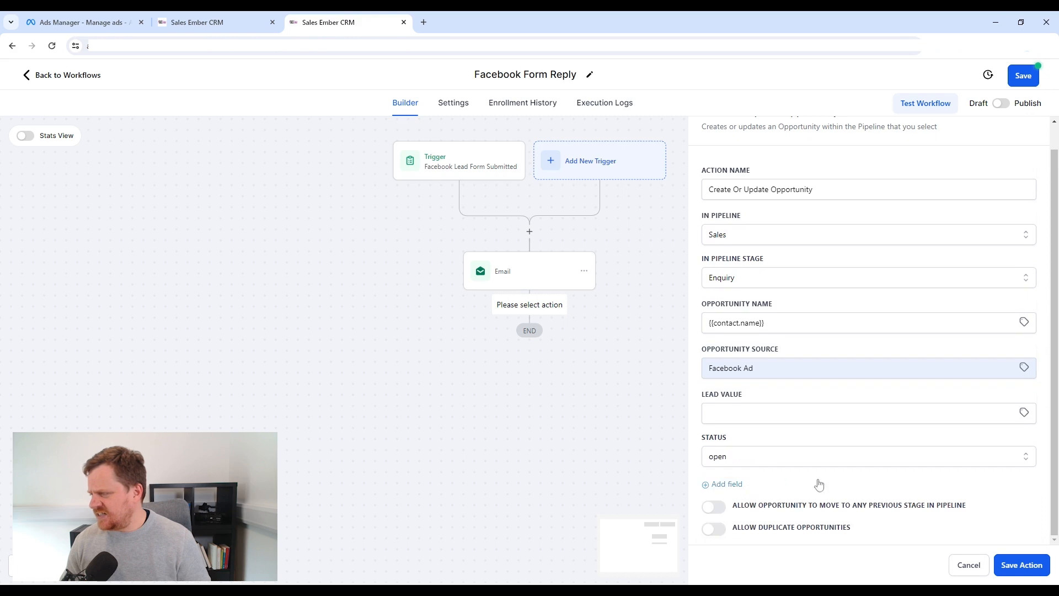
left_click(1029, 573)
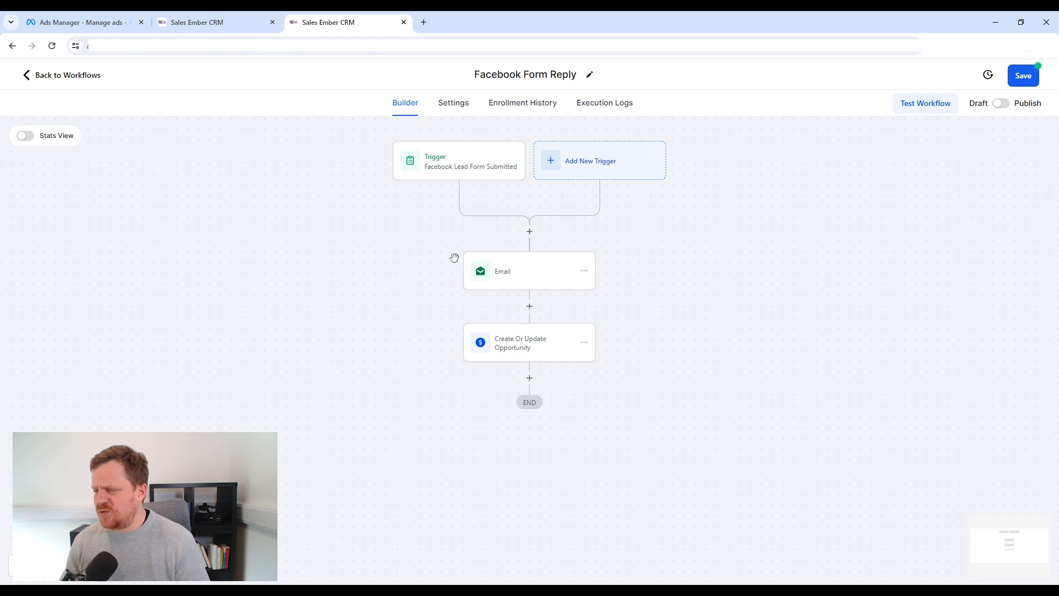
Step: Add a Send Internal Notification action after the opportunity action and set its notification type to Email
left_click(532, 379)
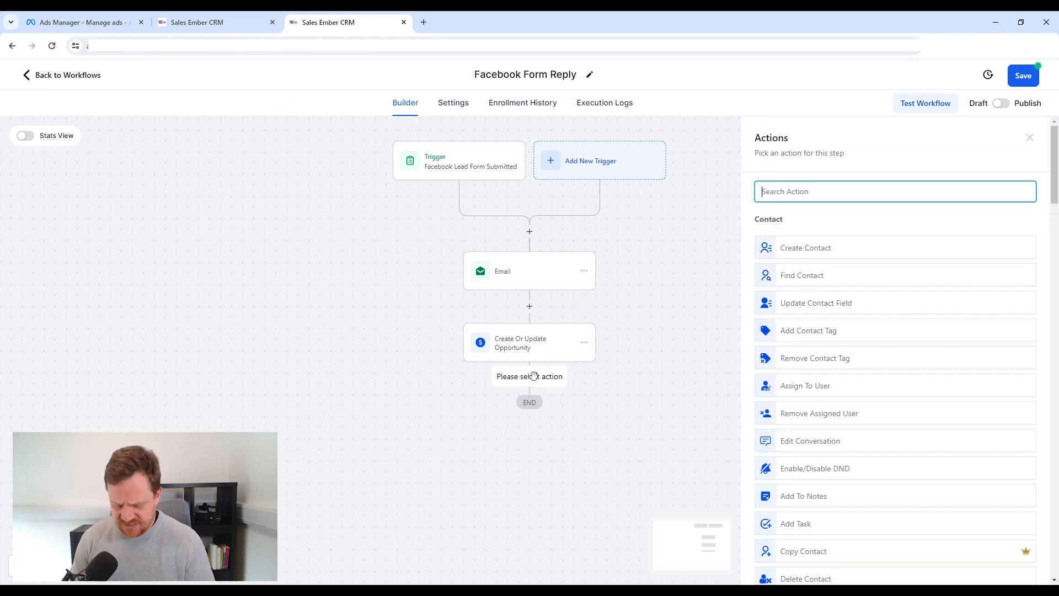
type("int")
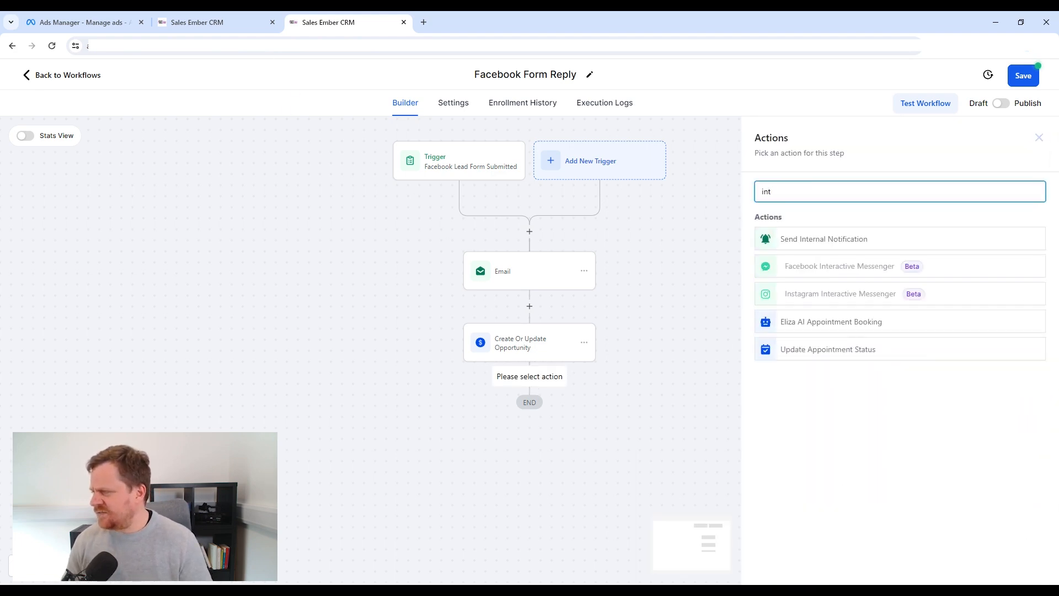
left_click(865, 238)
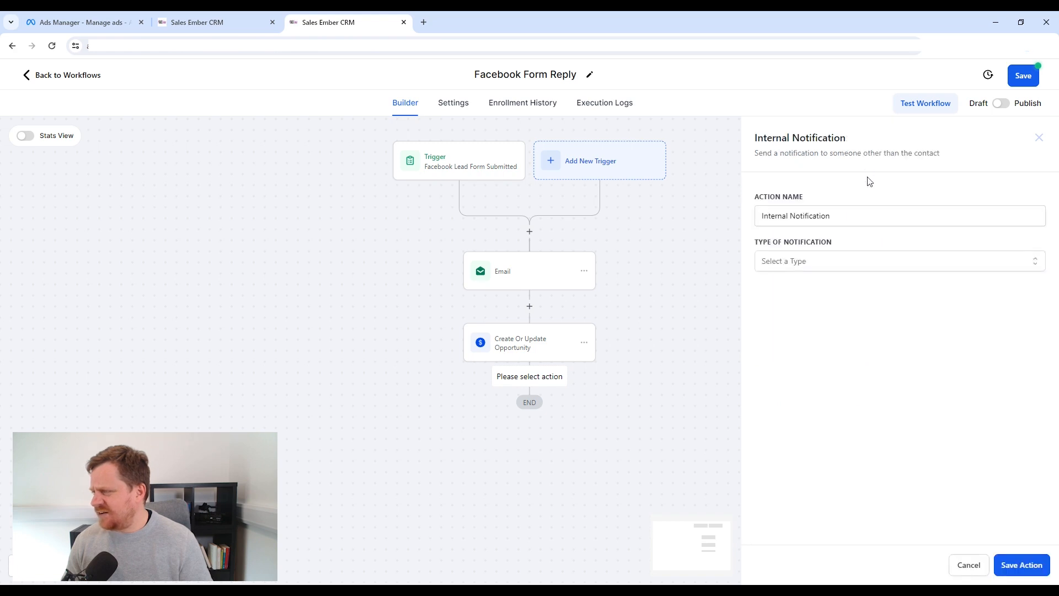
left_click(817, 261)
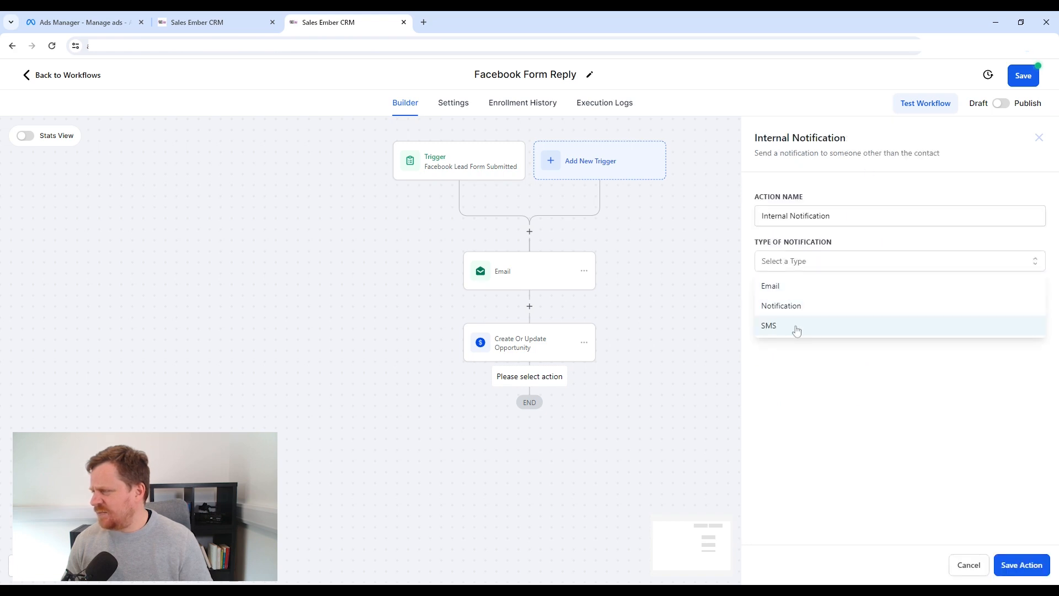
left_click(800, 285)
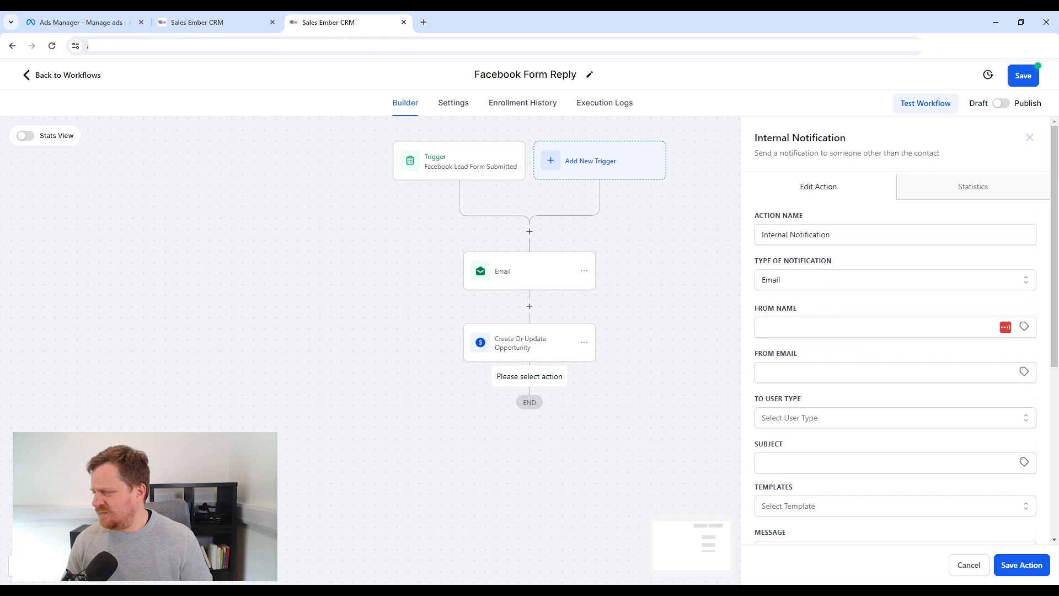
Step: Set the internal notification's sender name to "CRM" and fill in the sender e-mail address
left_click(800, 327)
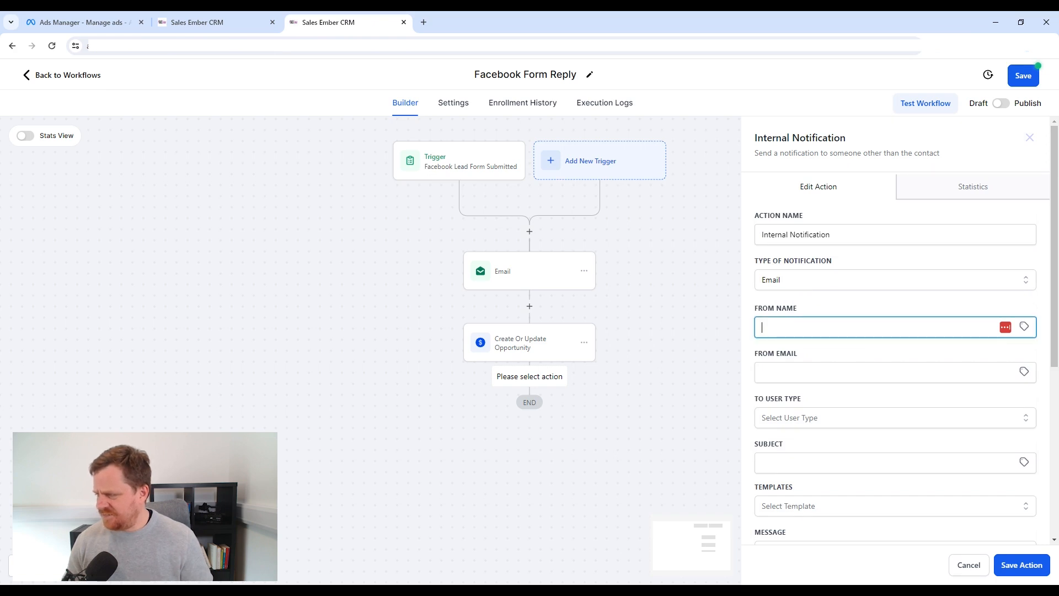
type("CRM")
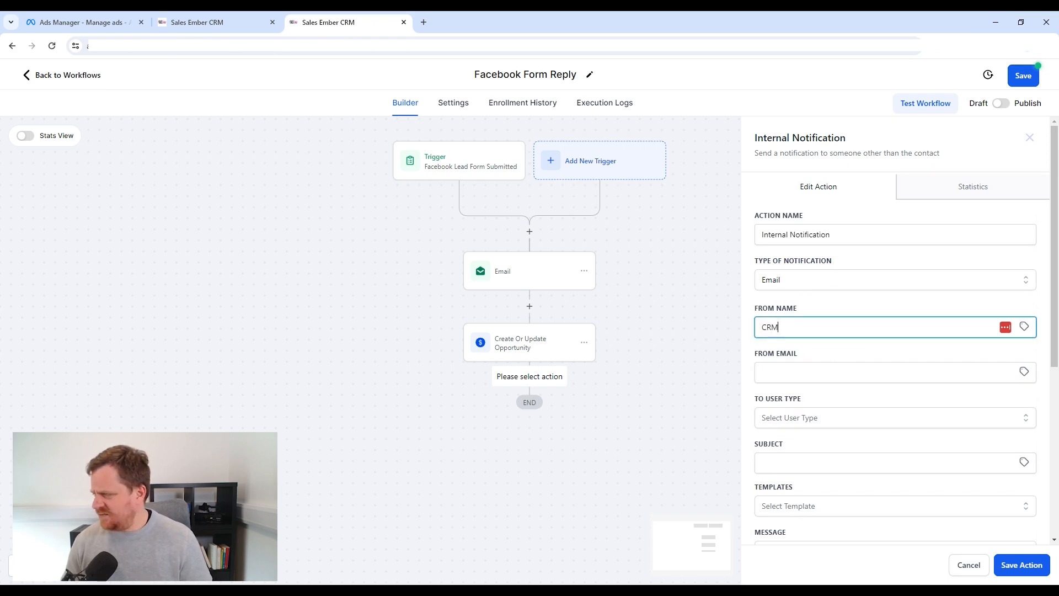
key("Tab")
key("Down")
key("Down")
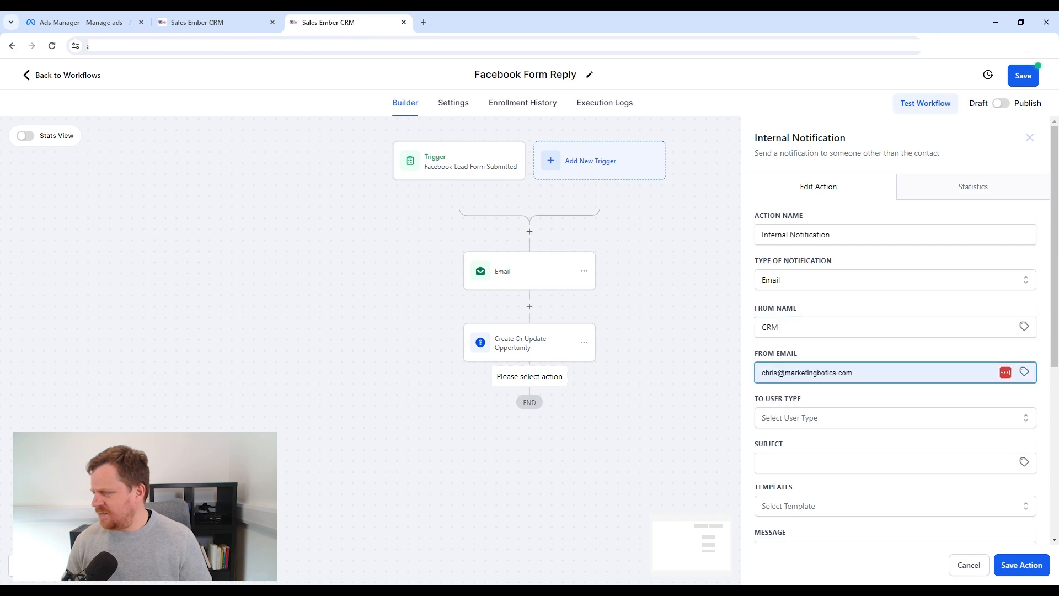
key("Return")
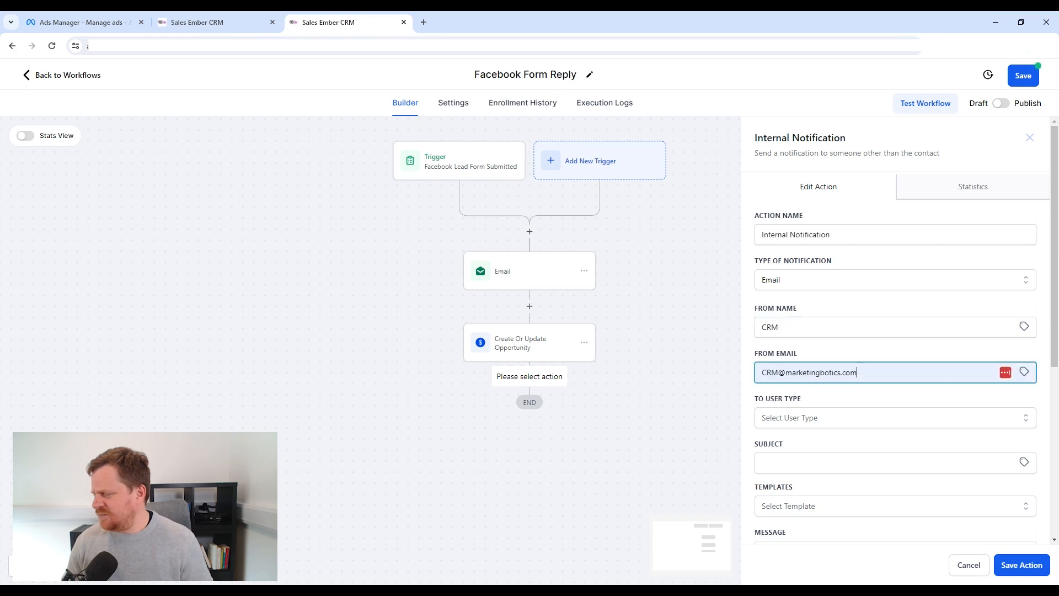
Step: Address the notification to All Users and set its subject to "You have a new lead"
left_click(816, 424)
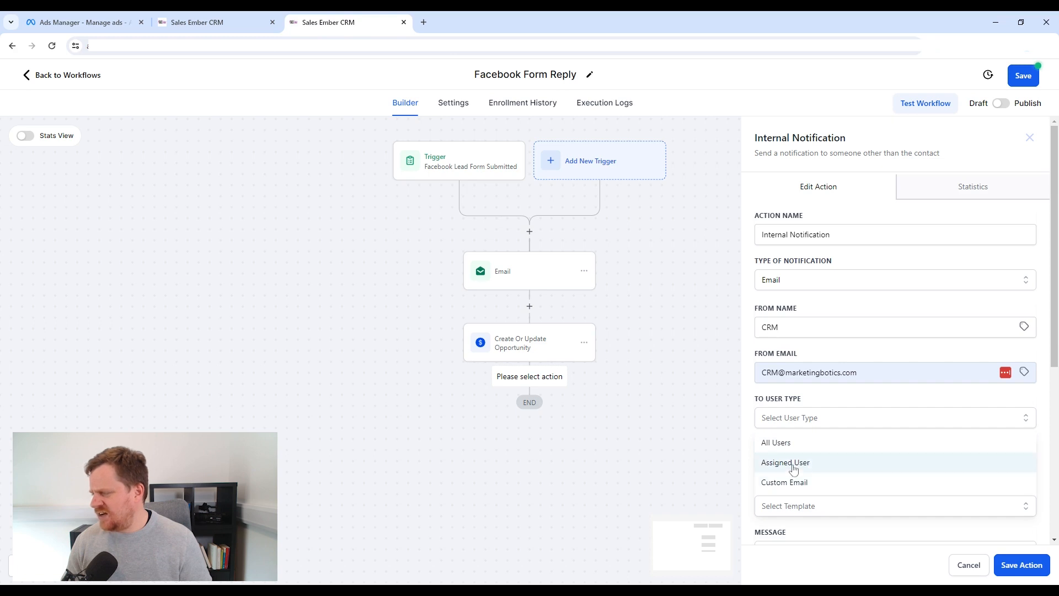
left_click(781, 442)
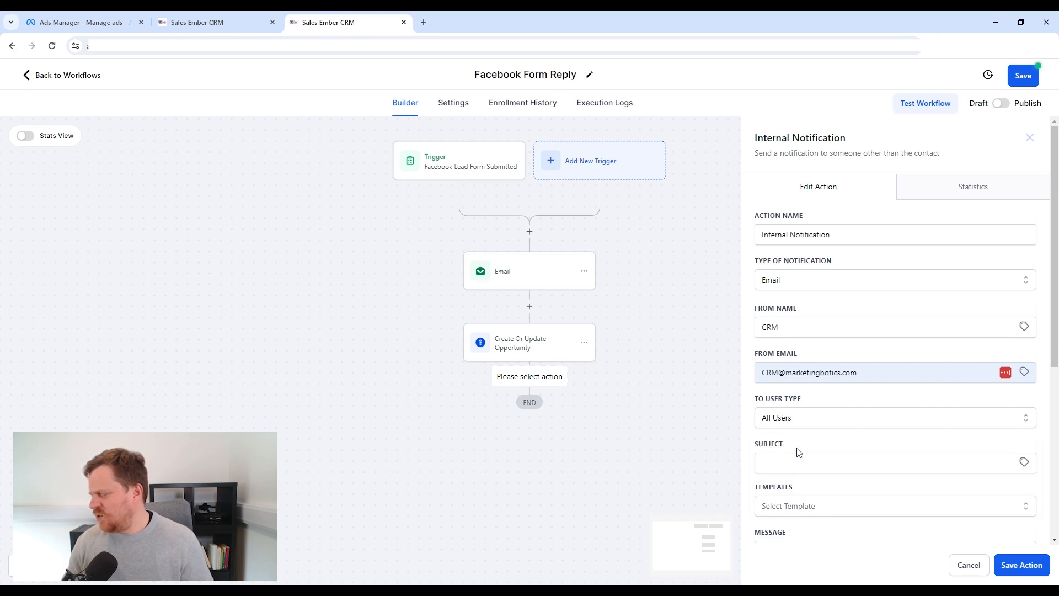
scroll(845, 457, "down", 1)
left_click(844, 408)
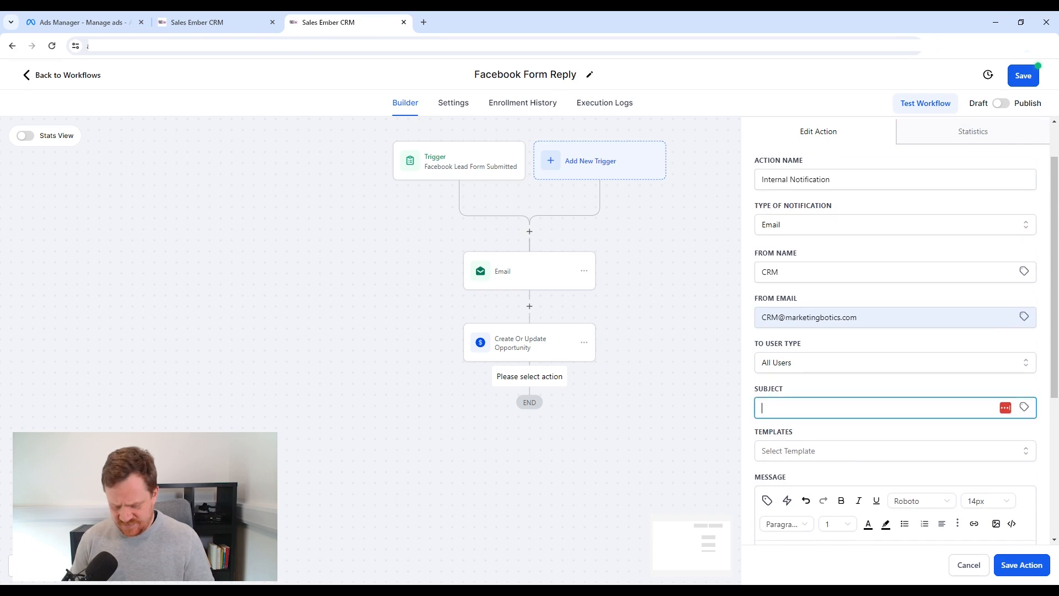
type("You have")
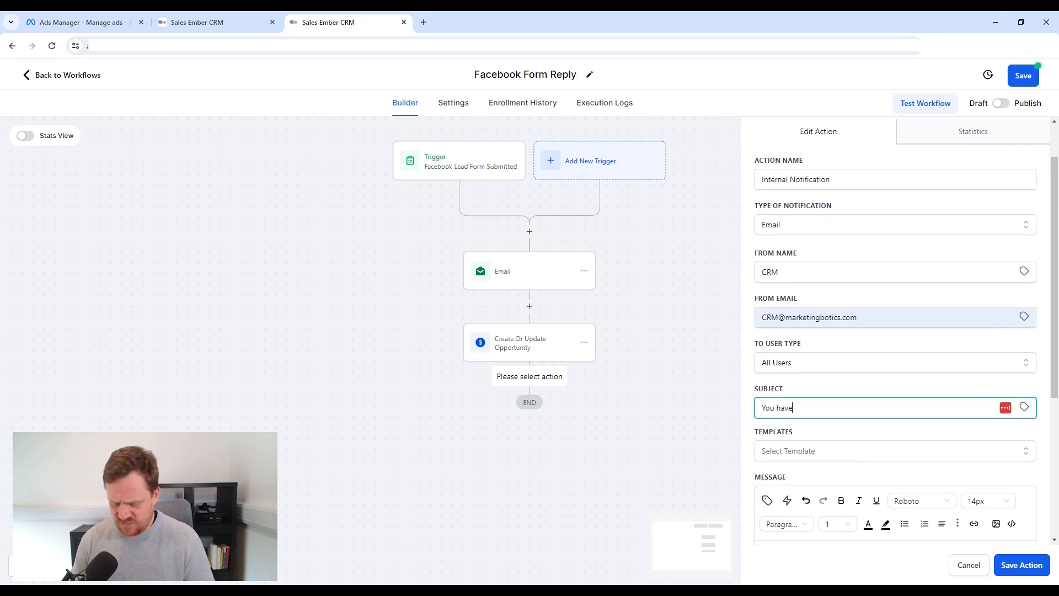
type(" a new lead")
Step: Start the notification message with "Hi" followed by the user's first name custom value
scroll(844, 408, "down", 3)
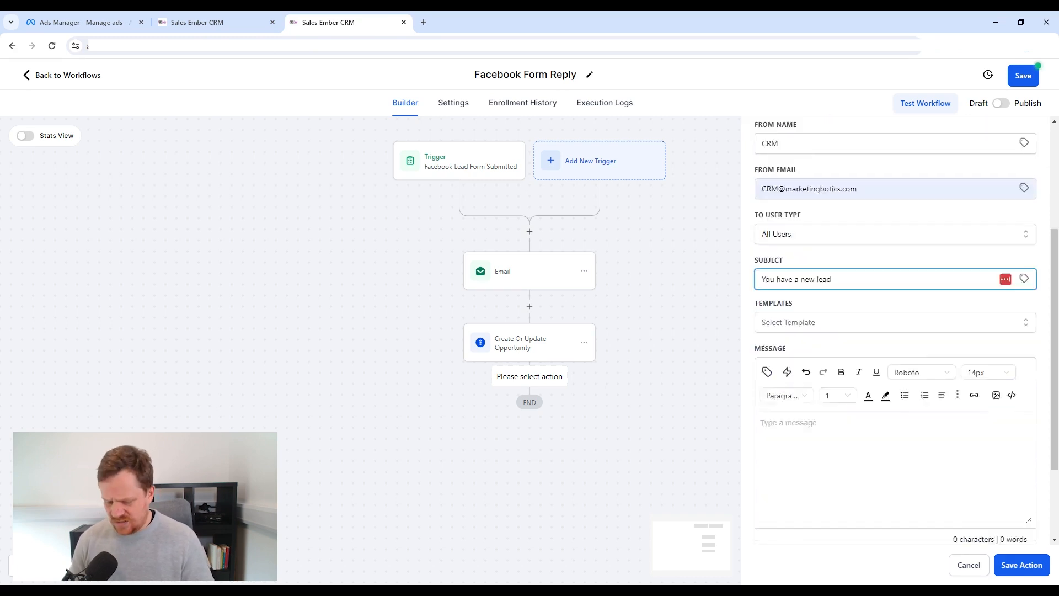
left_click(844, 408)
type("Hi")
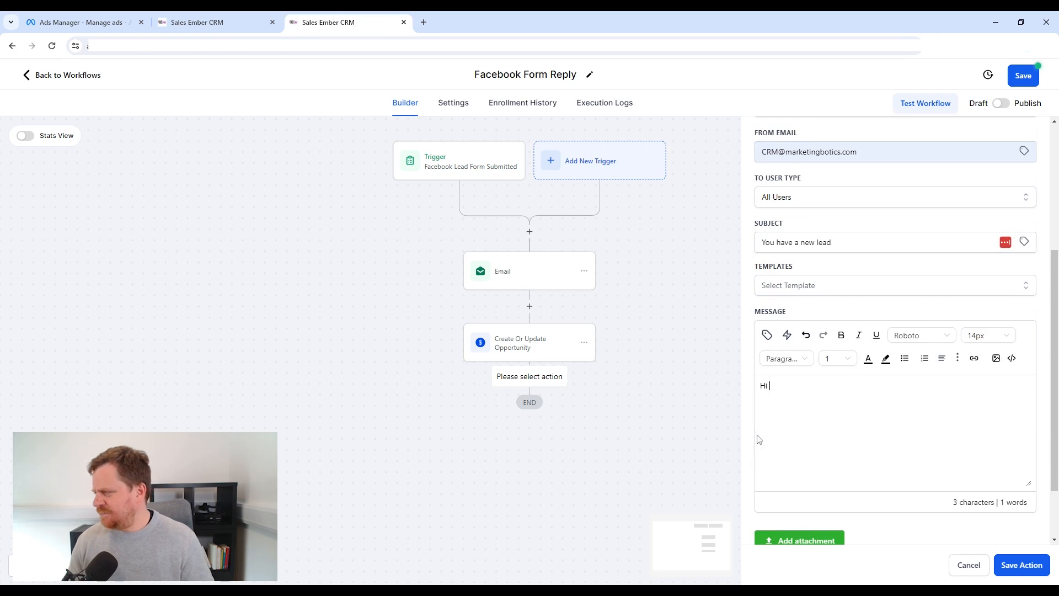
left_click(767, 335)
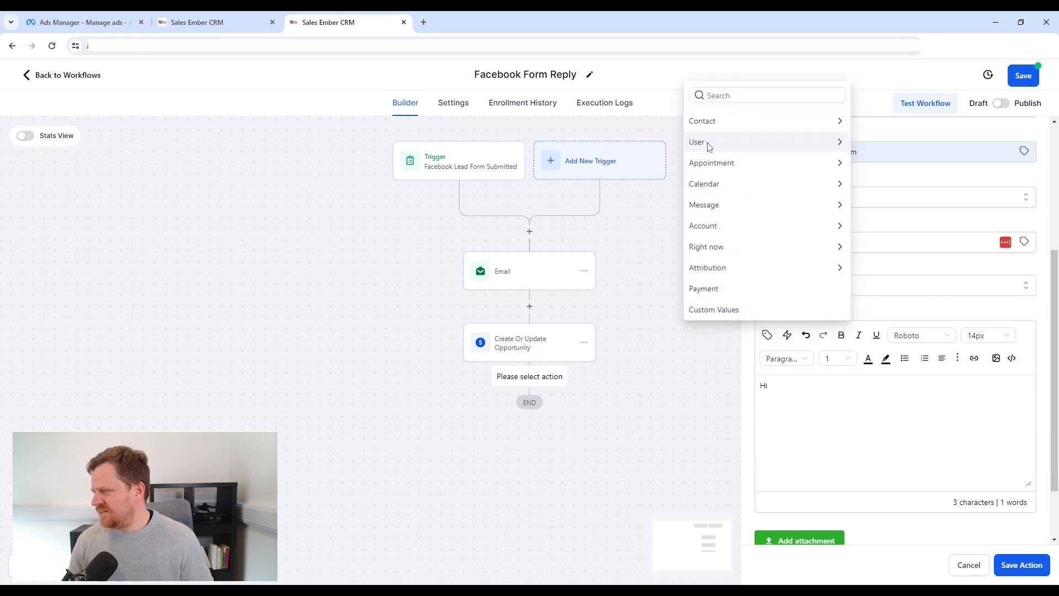
left_click(708, 142)
left_click(724, 145)
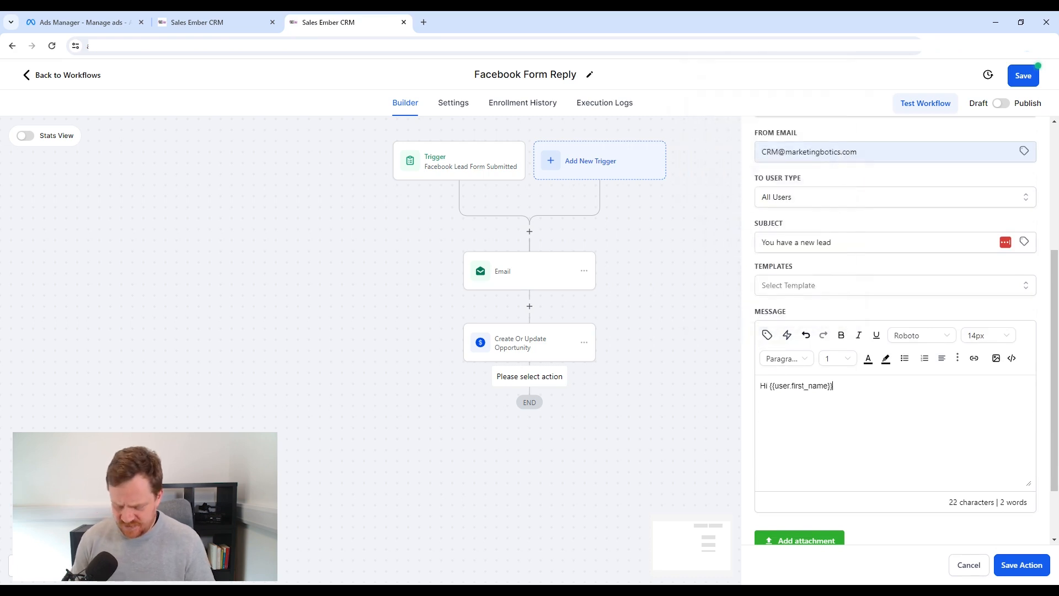
Step: Add a separate message line reading "Just so you know, {{user.name}} is a new leads", using the user's full name custom value
type("Just so you")
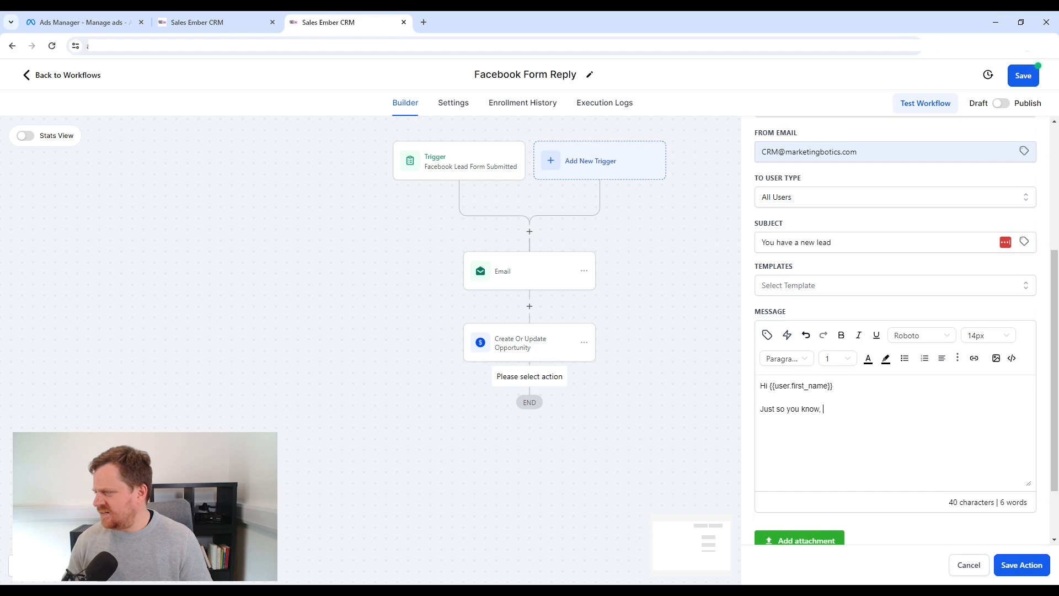
type(" know,")
left_click(768, 335)
left_click(714, 122)
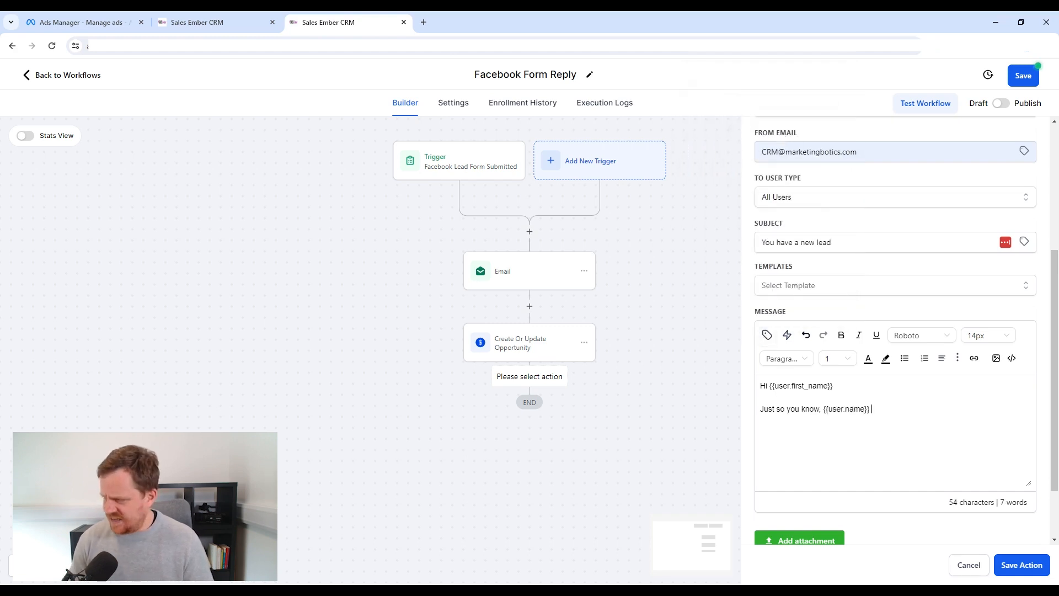
type("is a new lea")
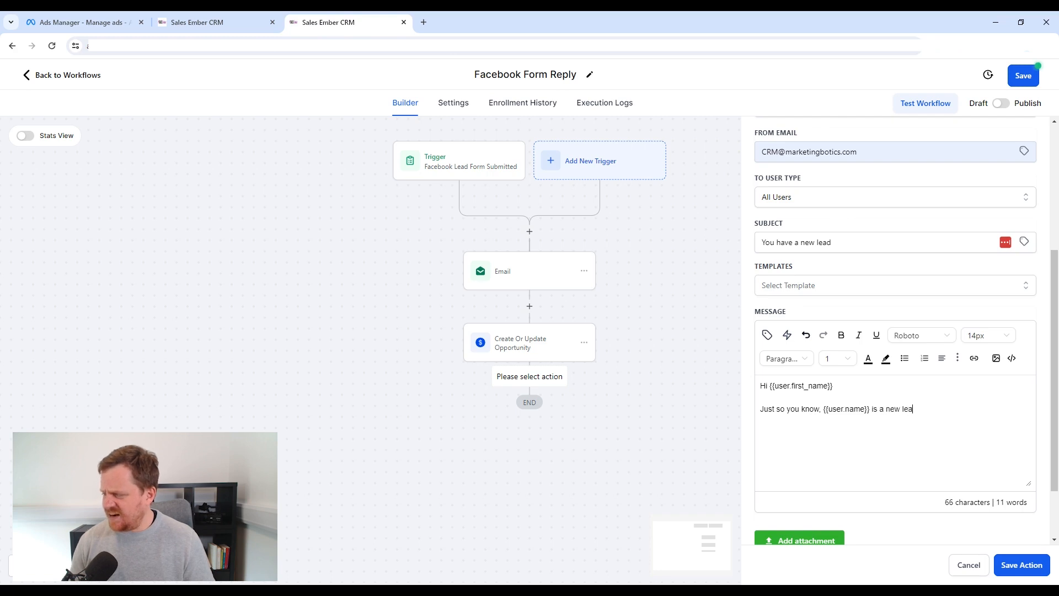
type("ds")
key("Return")
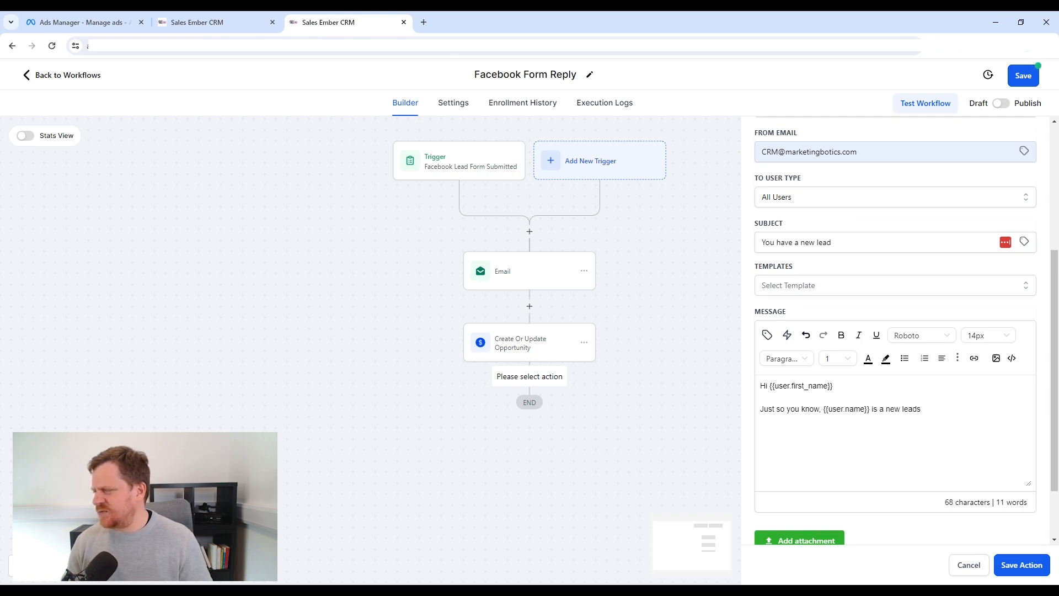
Step: Save the email-type internal notification action
left_click(767, 335)
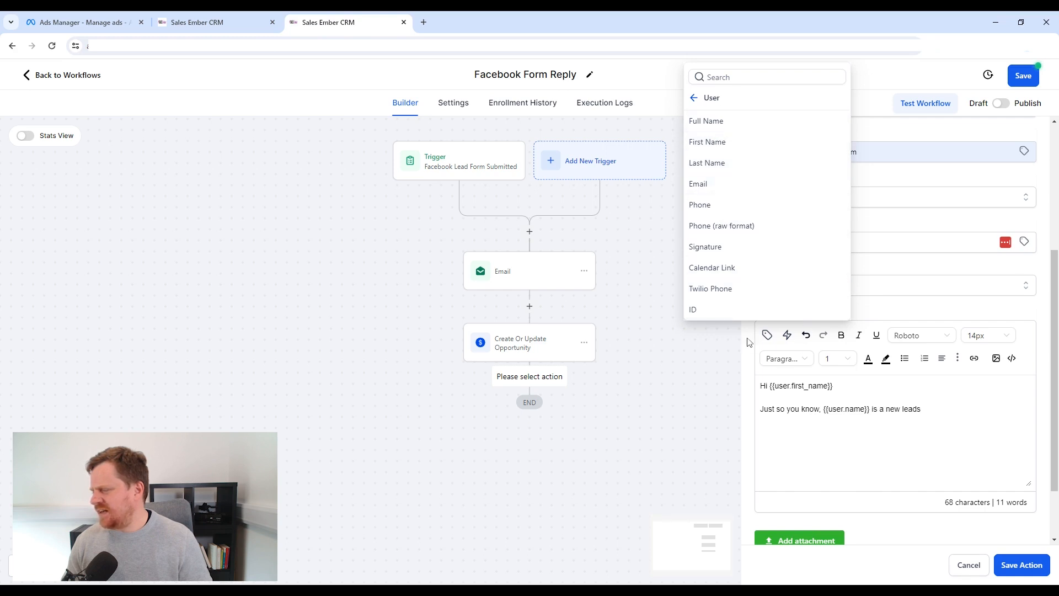
left_click(806, 436)
scroll(806, 435, "down", 2)
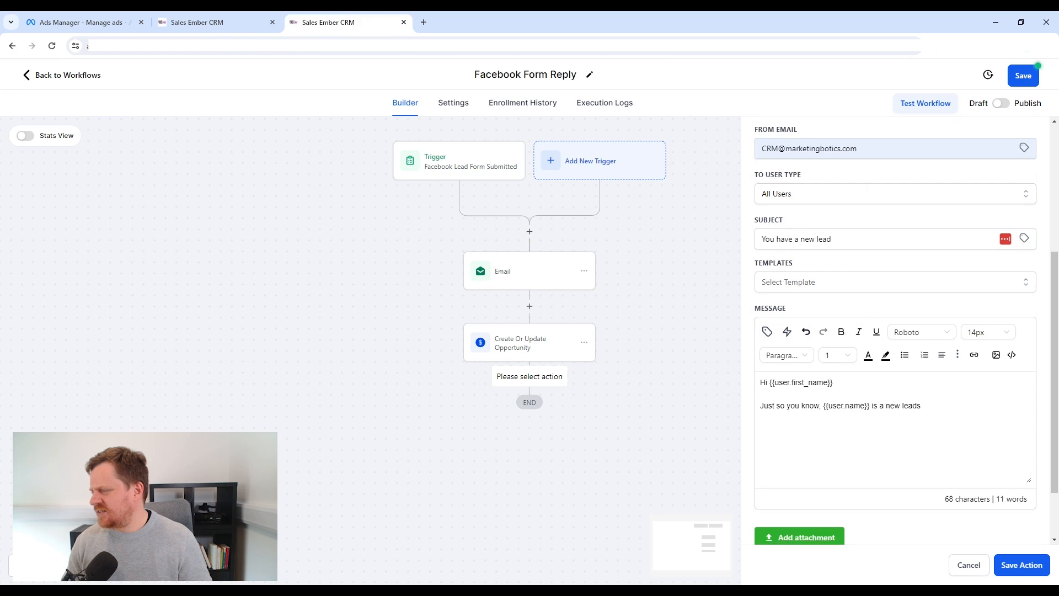
left_click(1030, 569)
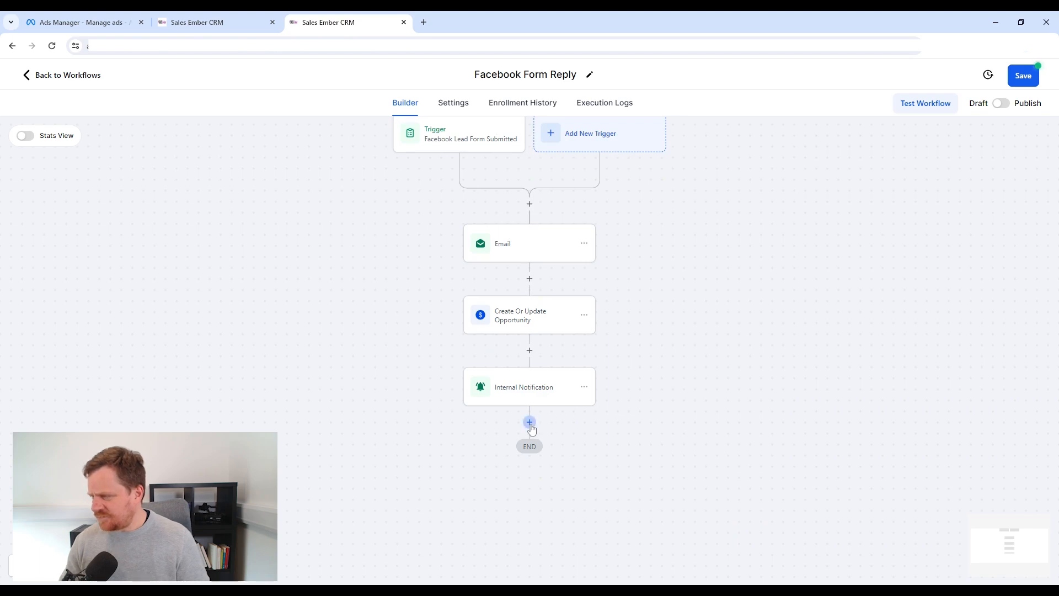
Step: Add another Send Internal Notification action at the end of the workflow and set its type to Notification
left_click(529, 422)
type("inter")
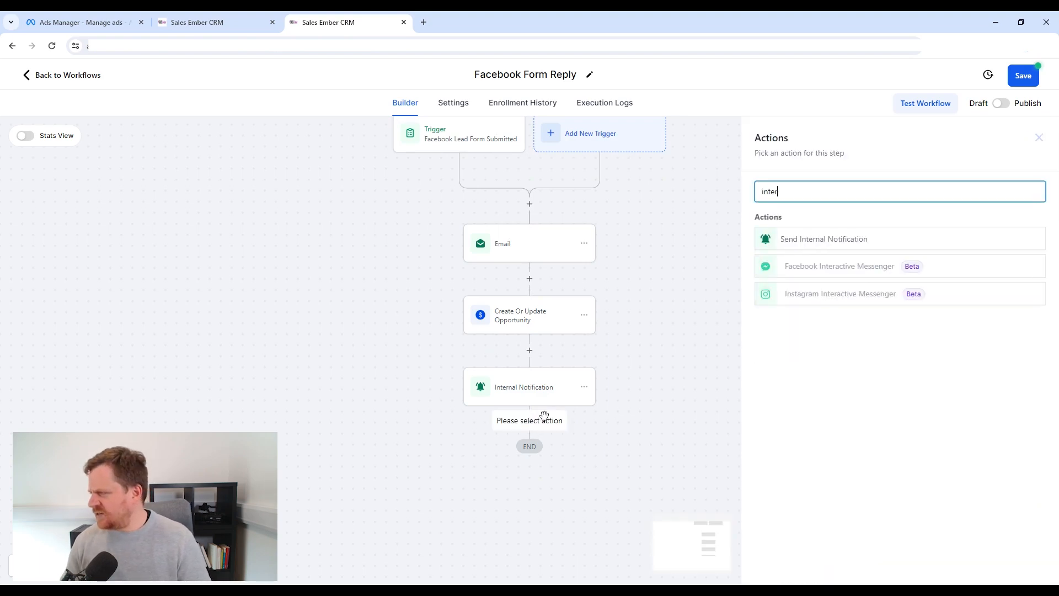
left_click(825, 239)
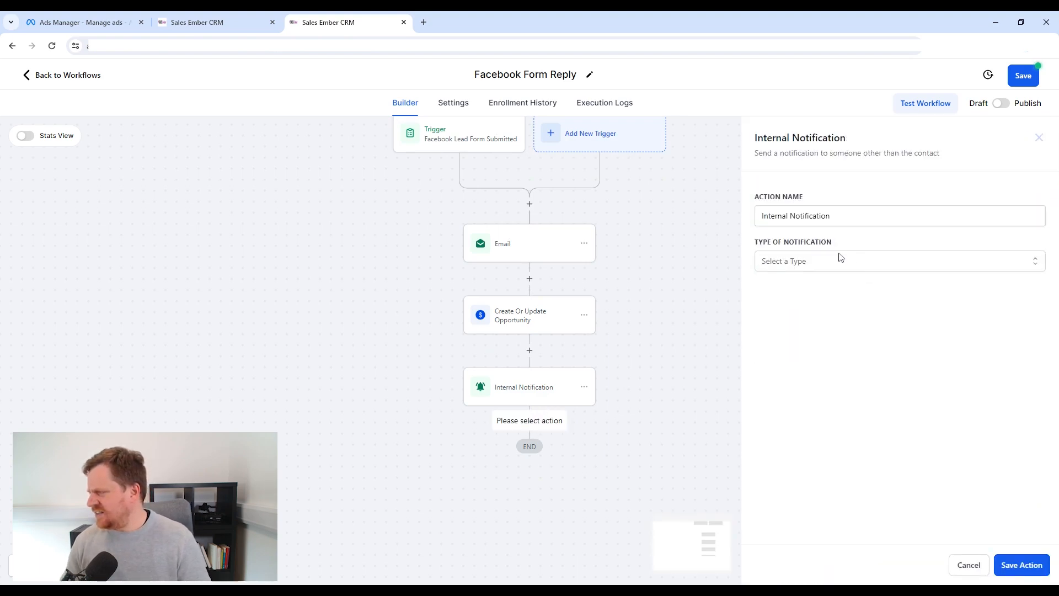
left_click(822, 259)
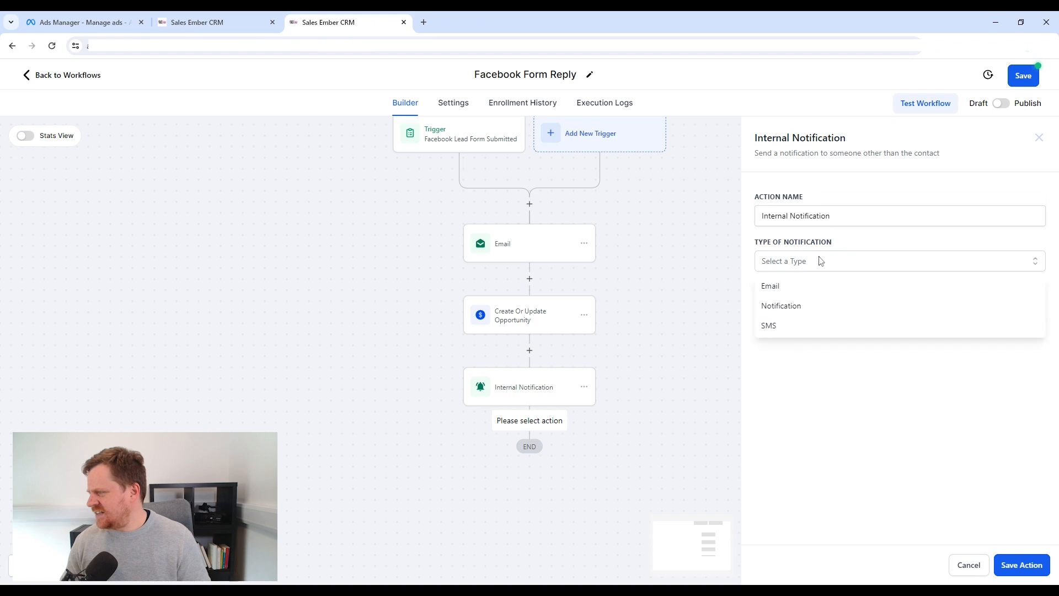
left_click(818, 308)
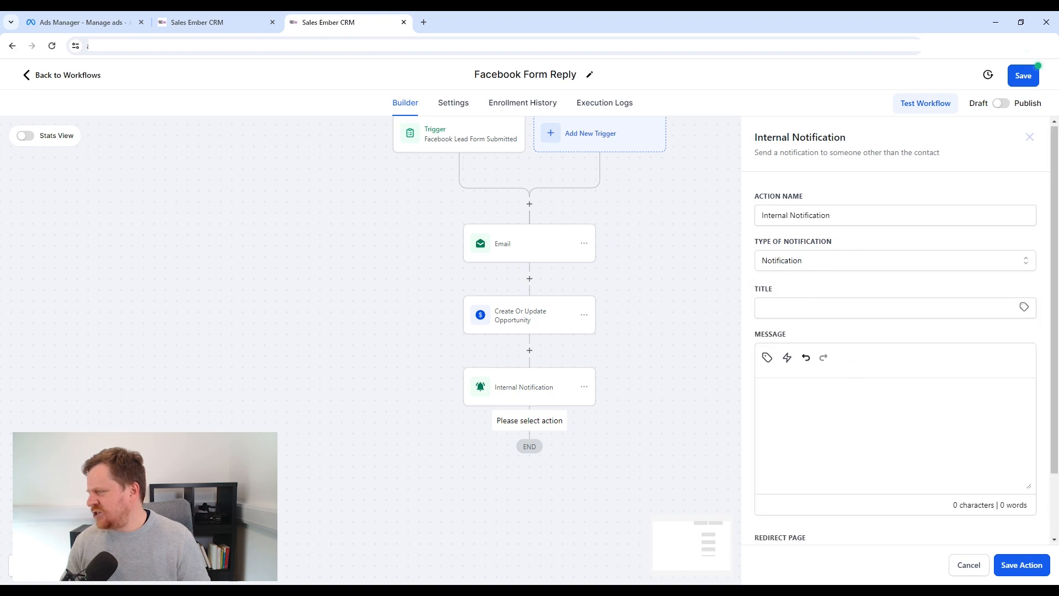
Step: Title the notification "New lead" and enter "new lead" as its message
scroll(855, 435, "down", 2)
left_click(871, 231)
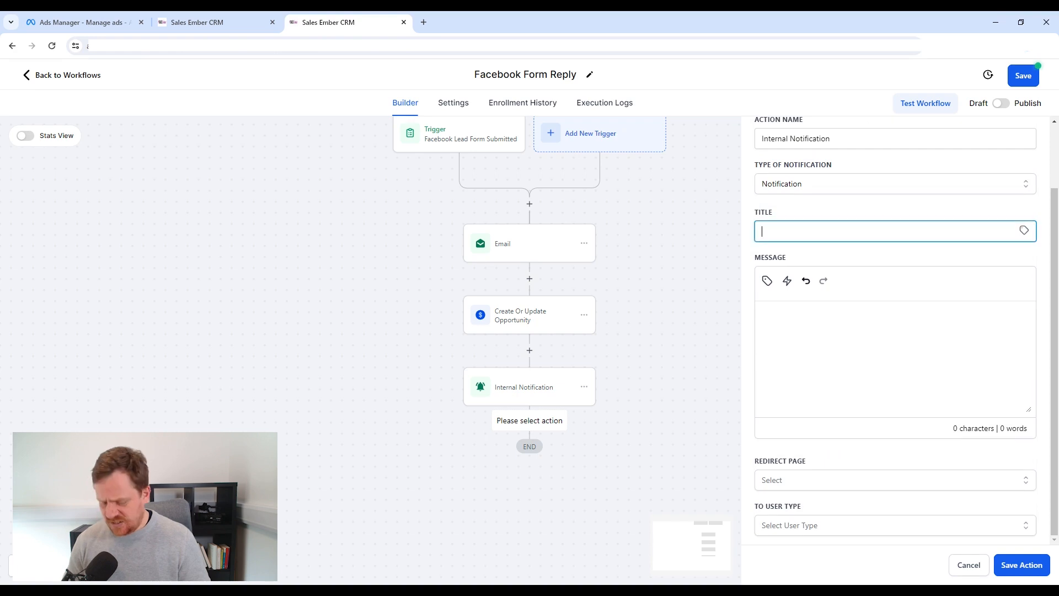
type("New lea")
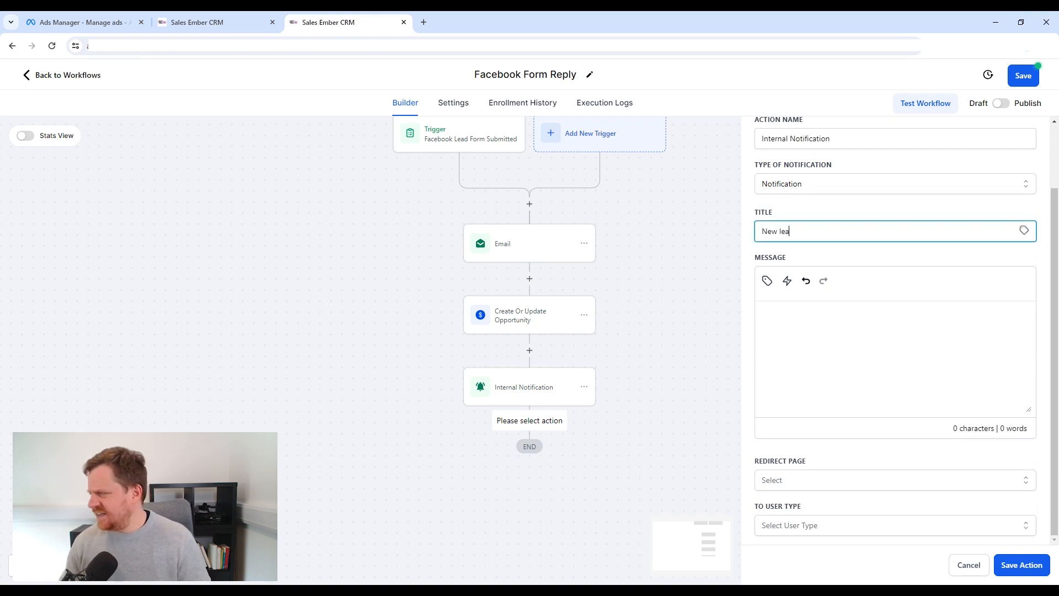
type("d")
left_click(783, 308)
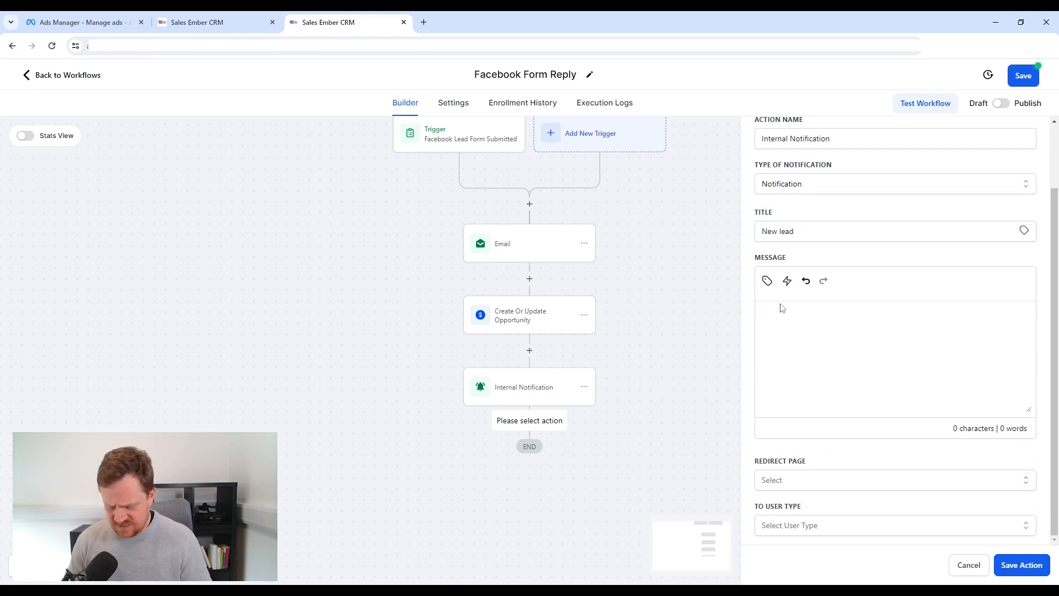
type("new lead")
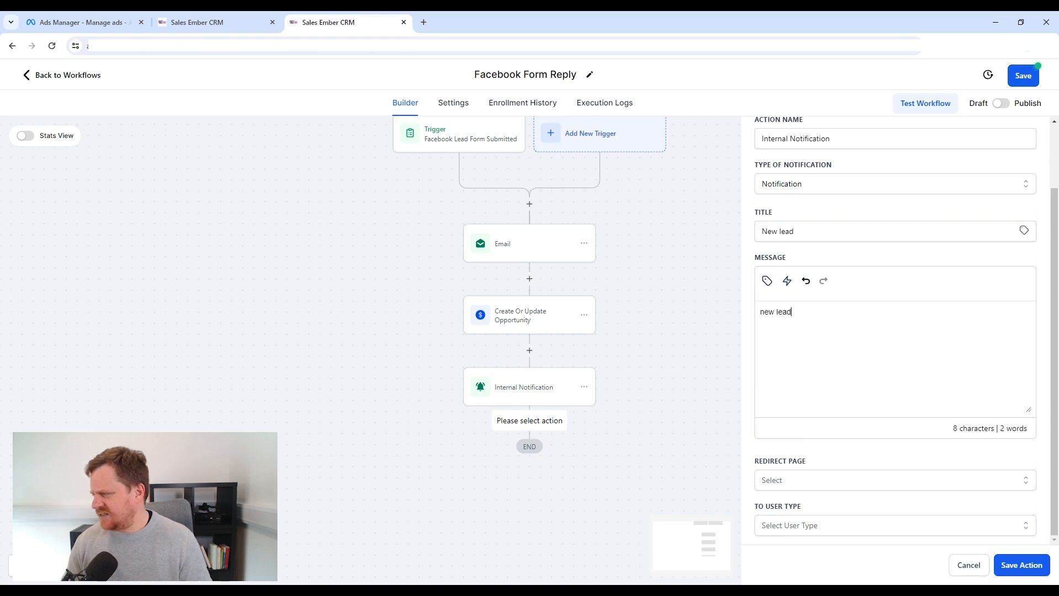
Step: Set the notification's redirect page to Contact and its recipient user type to All User
left_click(823, 487)
scroll(855, 417, "down", 1)
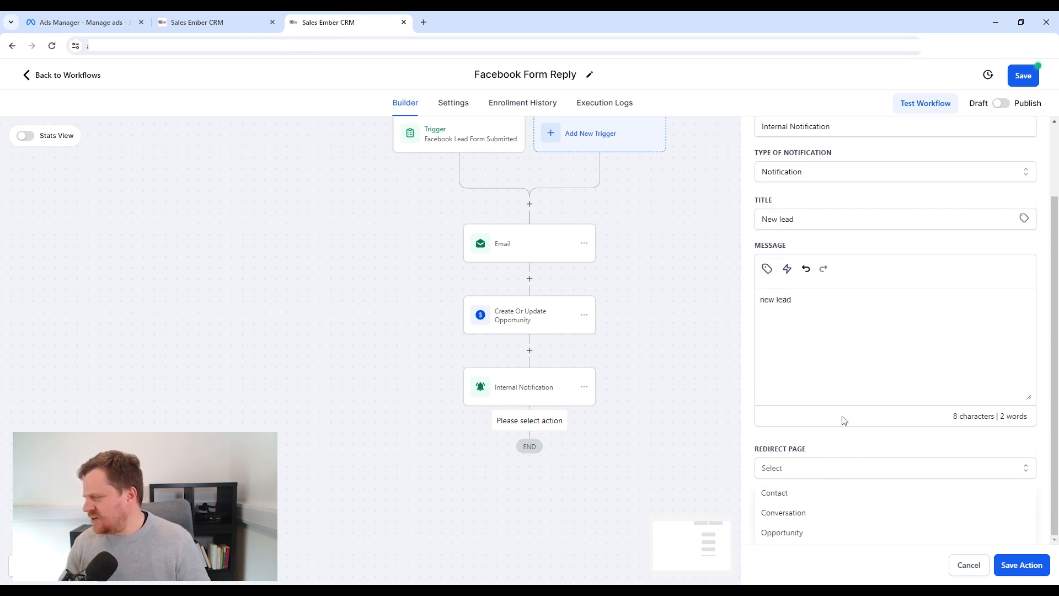
left_click(813, 496)
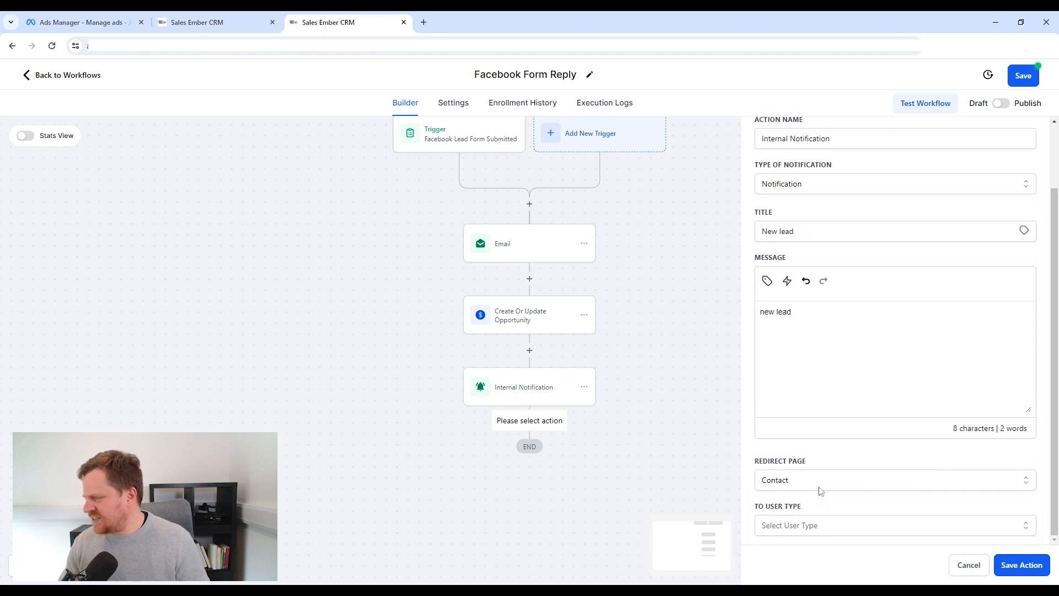
left_click(821, 529)
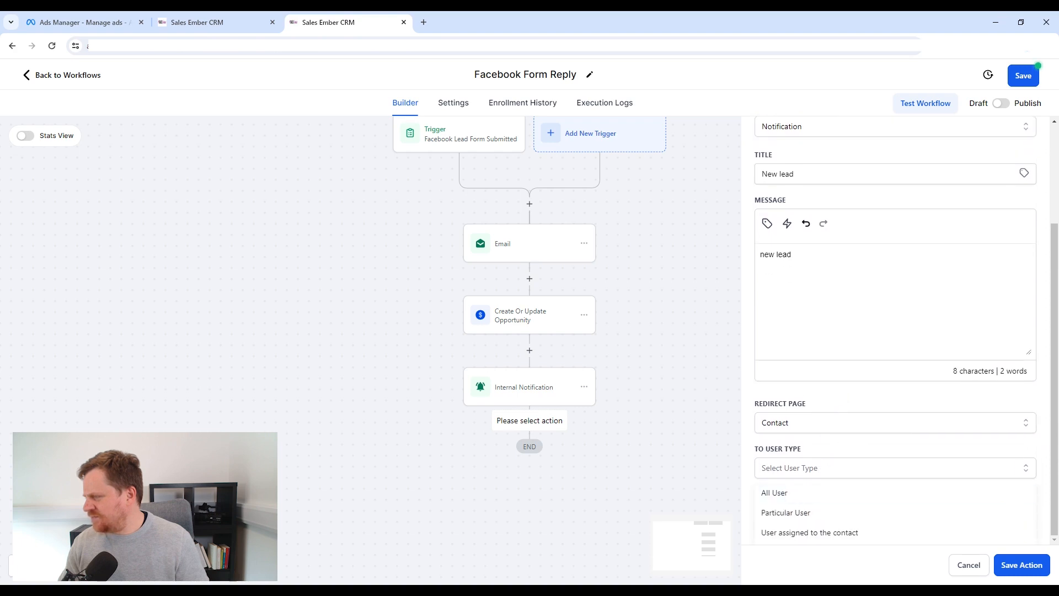
left_click(774, 493)
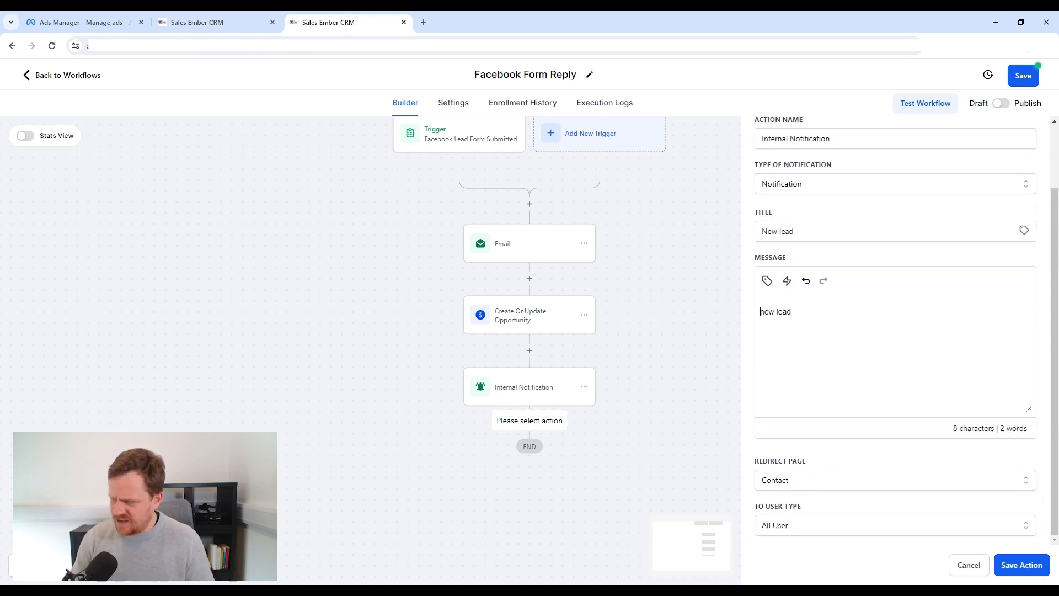
Step: Insert the greeting "Hi {{user.first_name}}" on its own line above "new lead" in the notification message, using the user's first-name custom value
type("Hi")
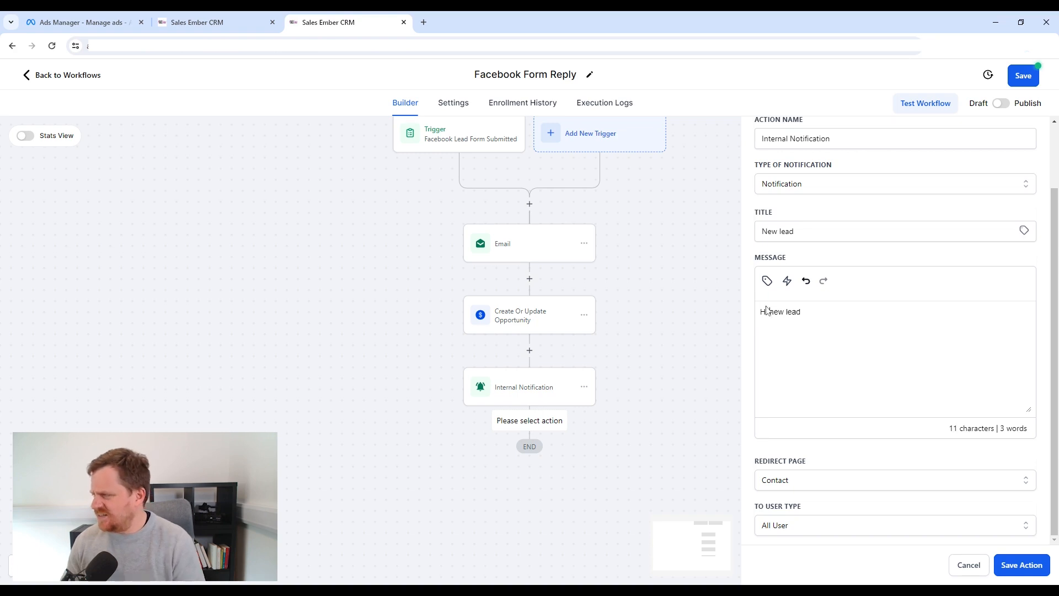
key("Return")
left_click(767, 280)
left_click(711, 358)
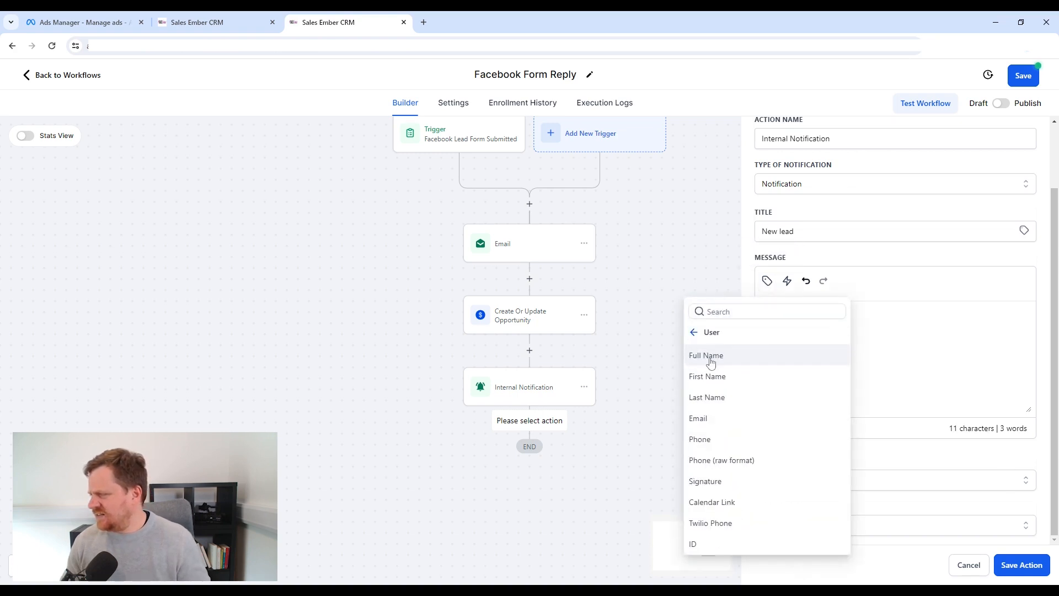
left_click(719, 376)
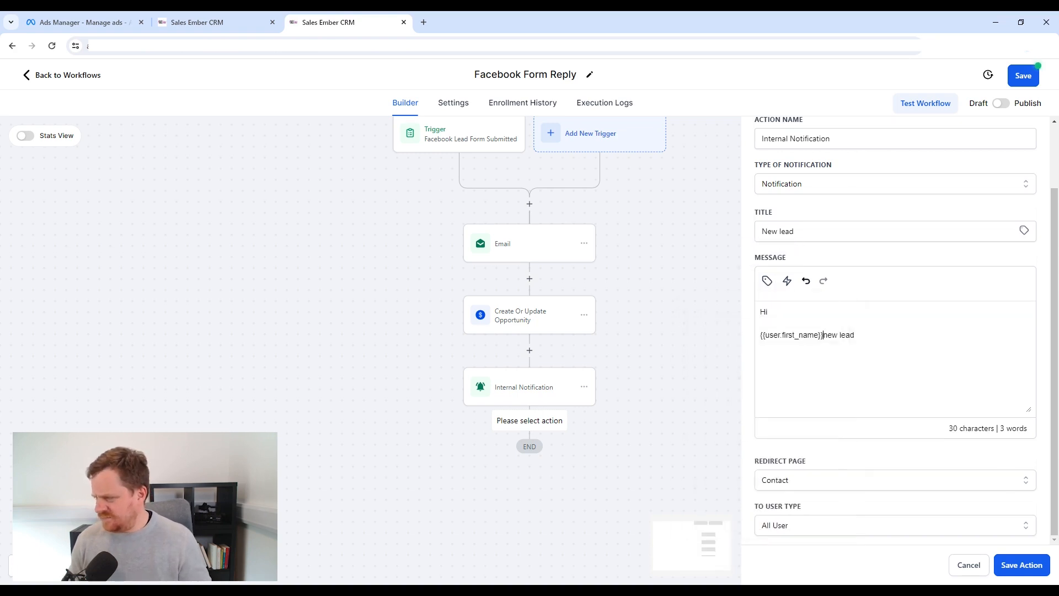
key("Return")
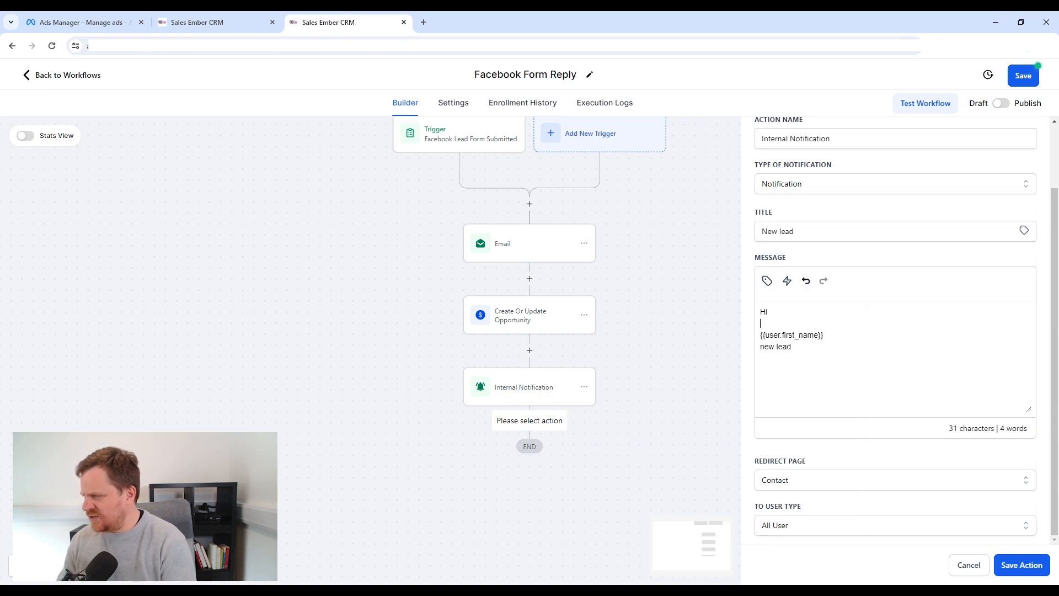
key("Delete")
key("Delete")
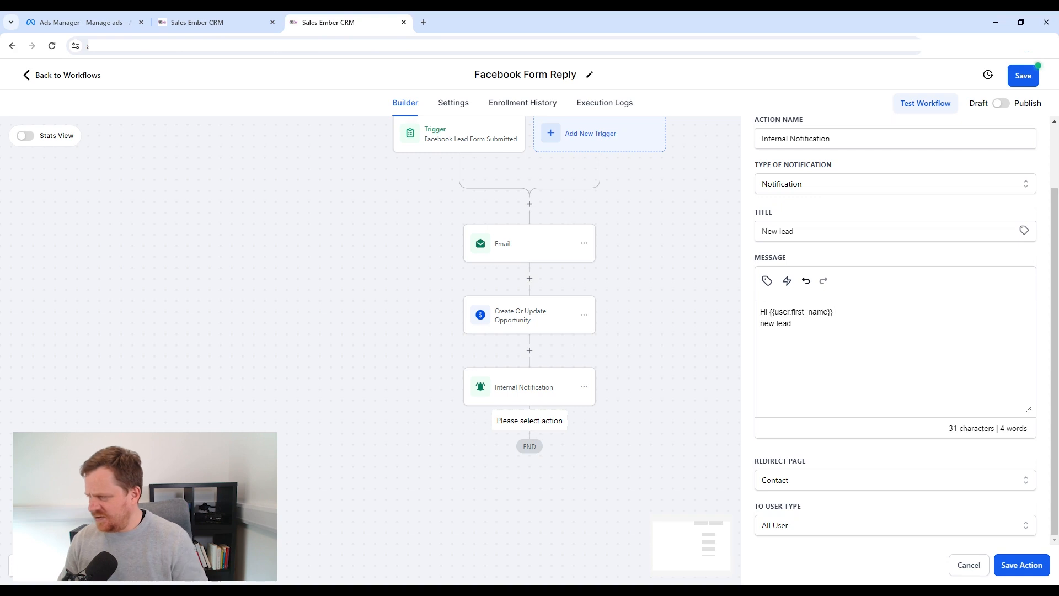
Step: Leave a blank line below the greeting, extend the message to "new lead in the system." and save the notification action
key("Return")
type("in th")
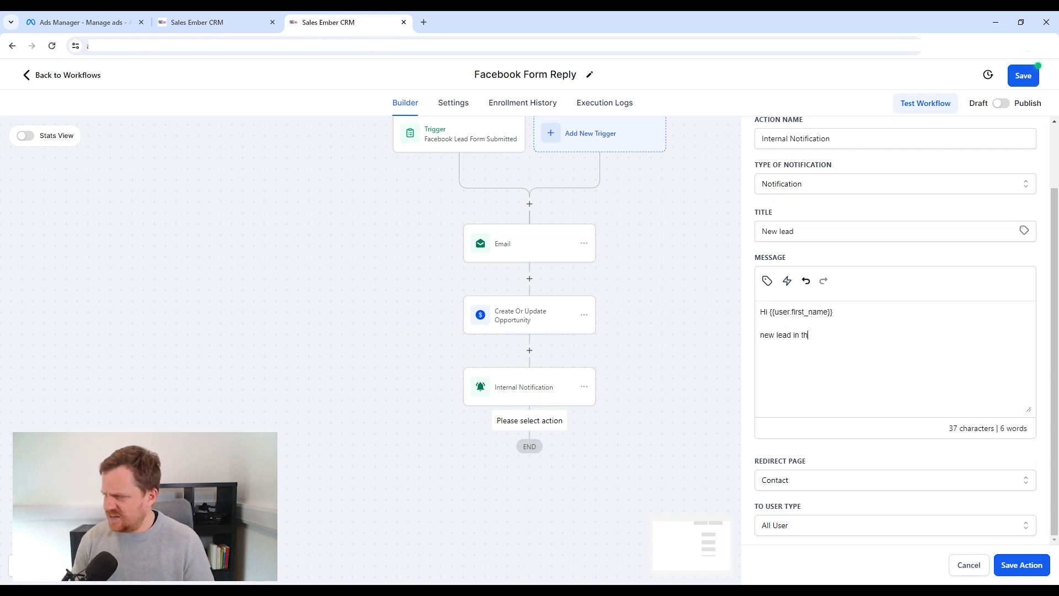
type("e system.")
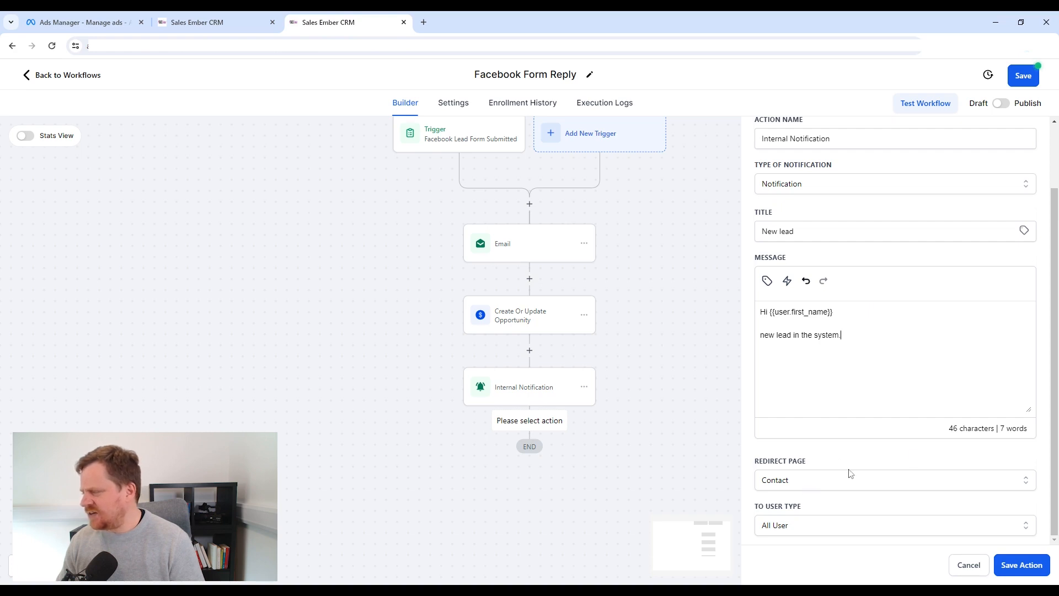
left_click(1032, 564)
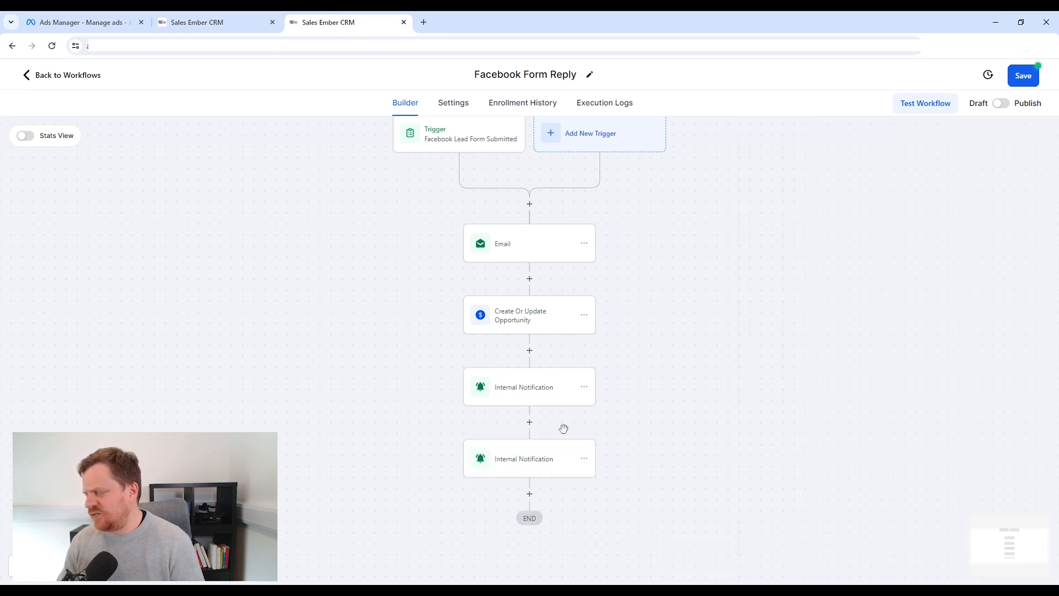
Step: Review the settings of the email-type and notification-type Internal Notification actions
left_click(549, 387)
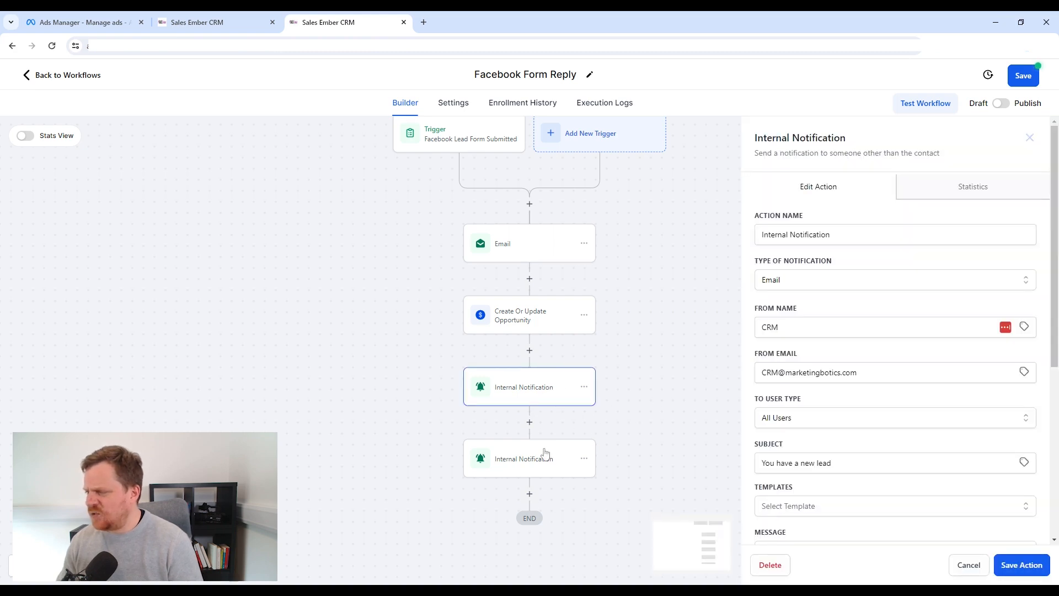
left_click(559, 462)
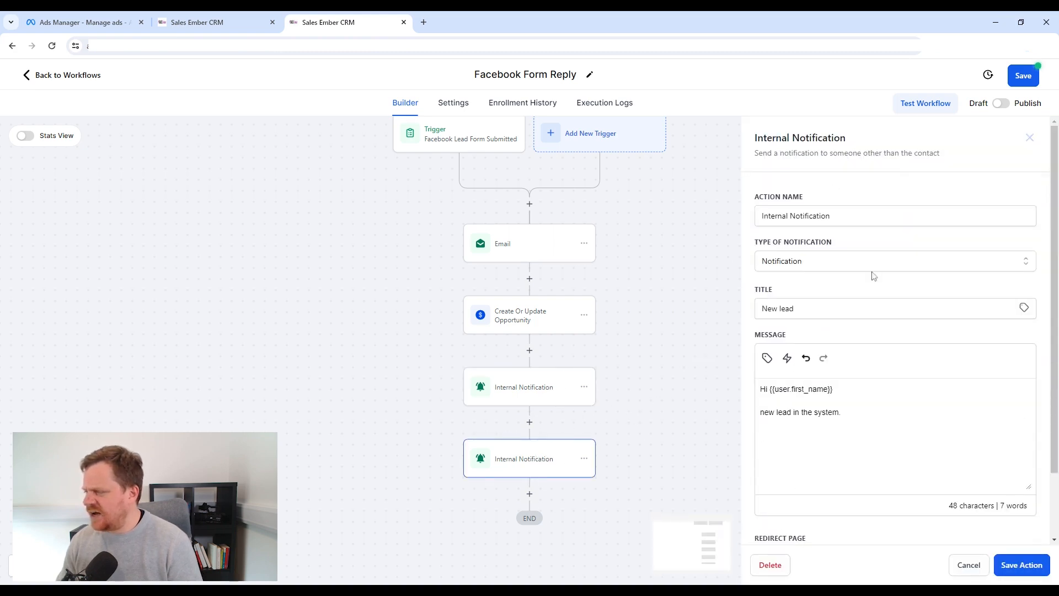
scroll(894, 331, "down", 2)
scroll(651, 281, "up", 1)
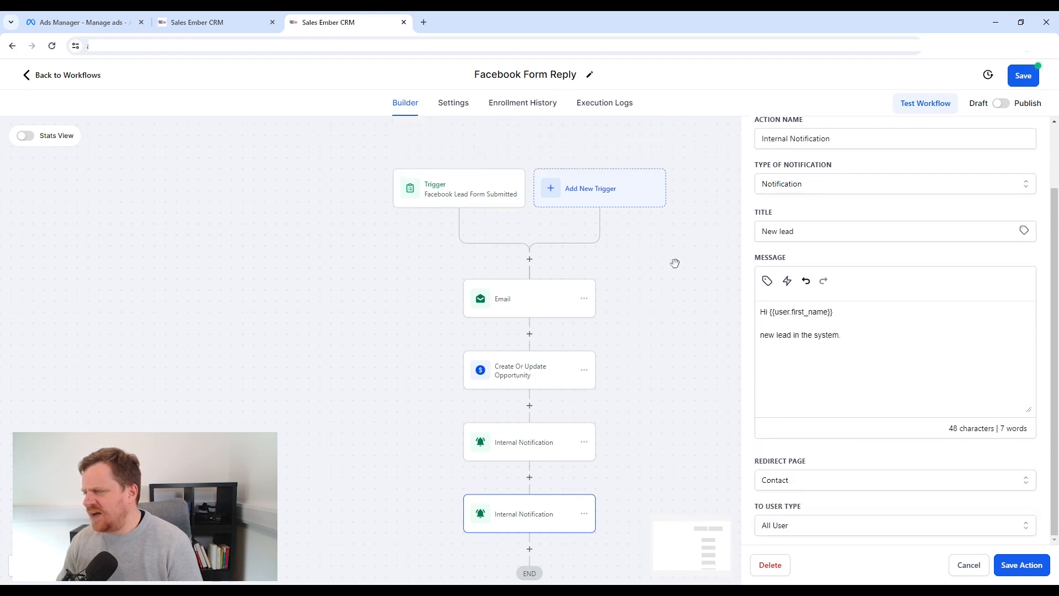
Step: Add a Wait action at the end of the workflow, after the second Internal Notification
scroll(541, 317, "down", 2)
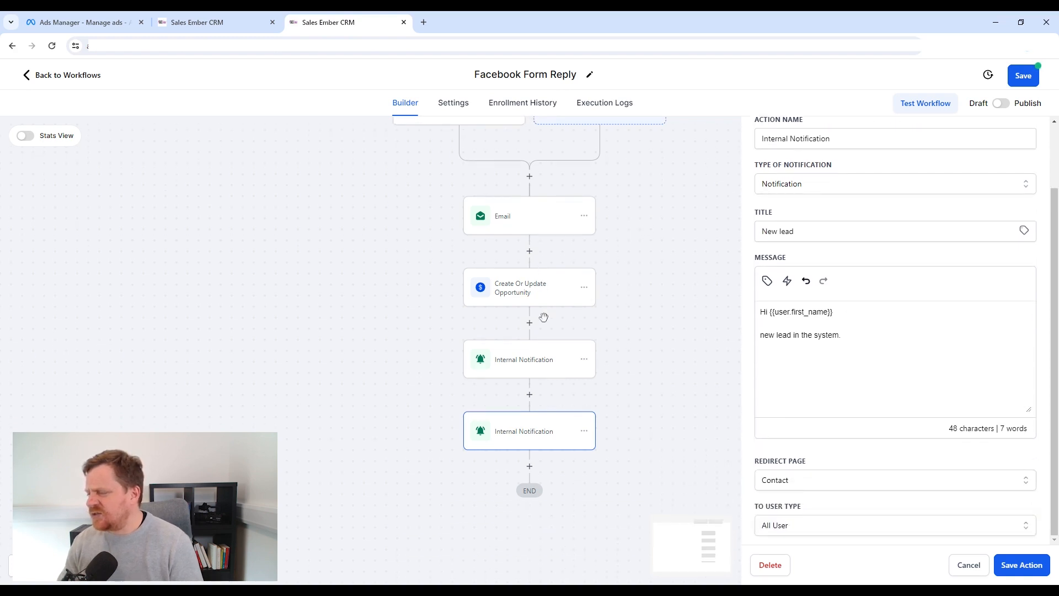
left_click(531, 466)
type("wwairt")
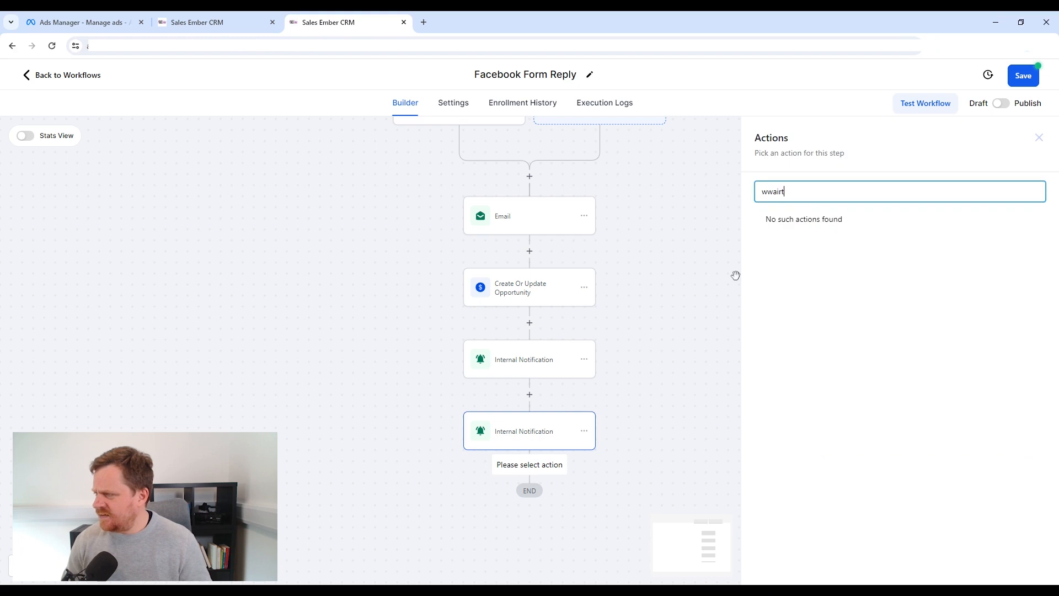
key("BackSpace")
key("BackSpace")
key("BackSpace")
key("BackSpace")
key("BackSpace")
key("BackSpace")
type("wait")
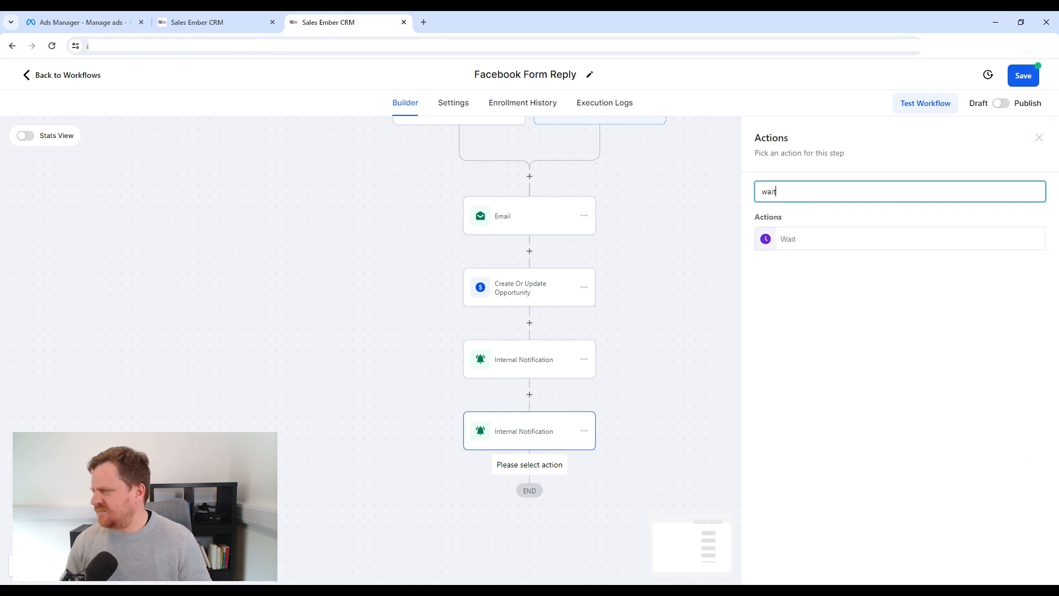
left_click(792, 241)
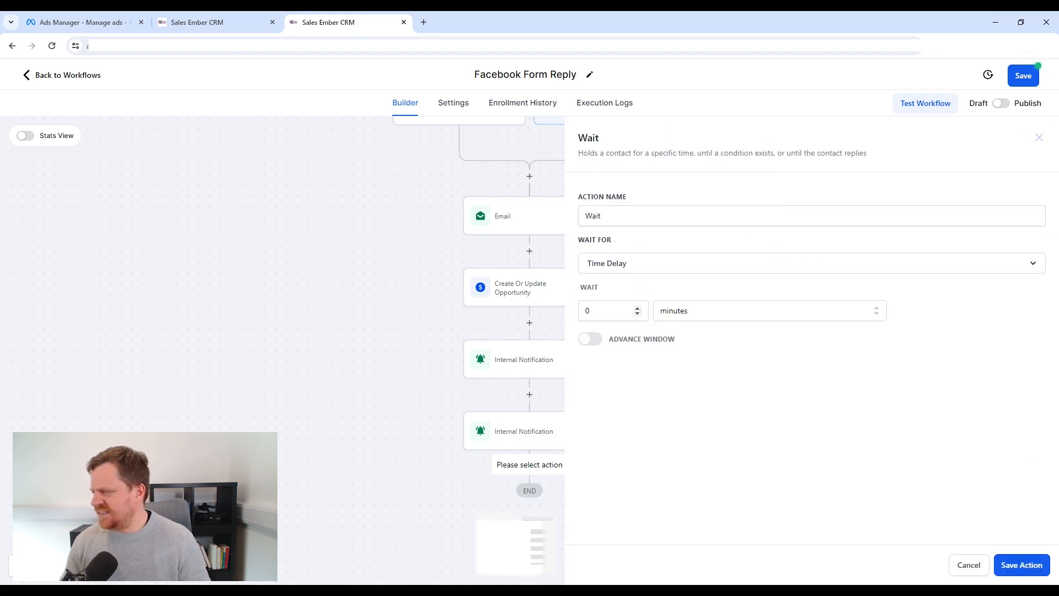
Step: Set the Wait action's time delay to 1 day and save the action
left_click_drag(610, 313, 557, 323)
type("1")
left_click(703, 315)
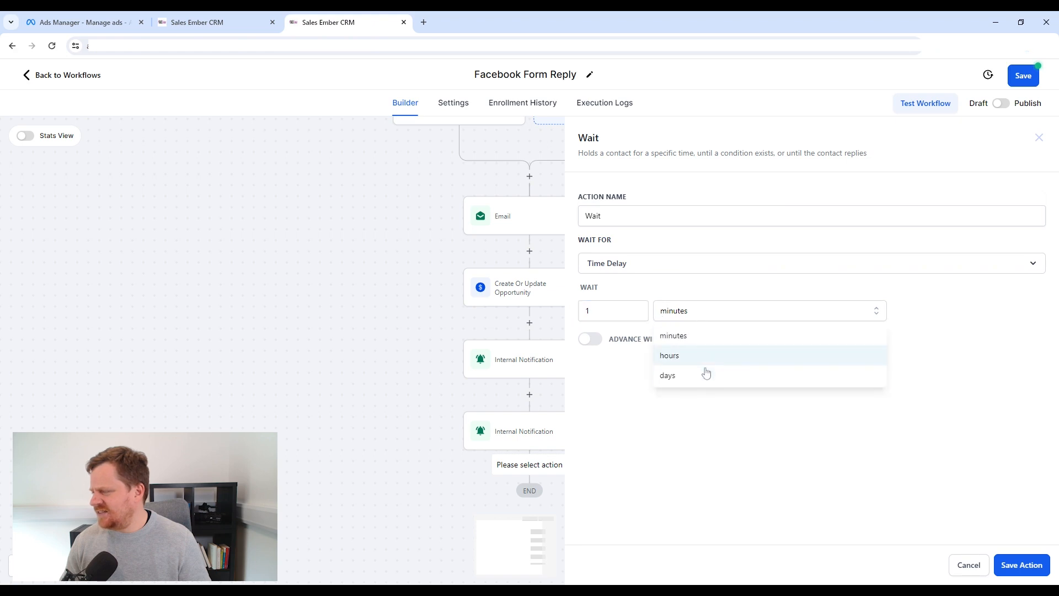
left_click(705, 372)
left_click(1022, 565)
Step: Copy the Email action to the end of the workflow, directly after the Wait action
scroll(607, 431, "down", 1)
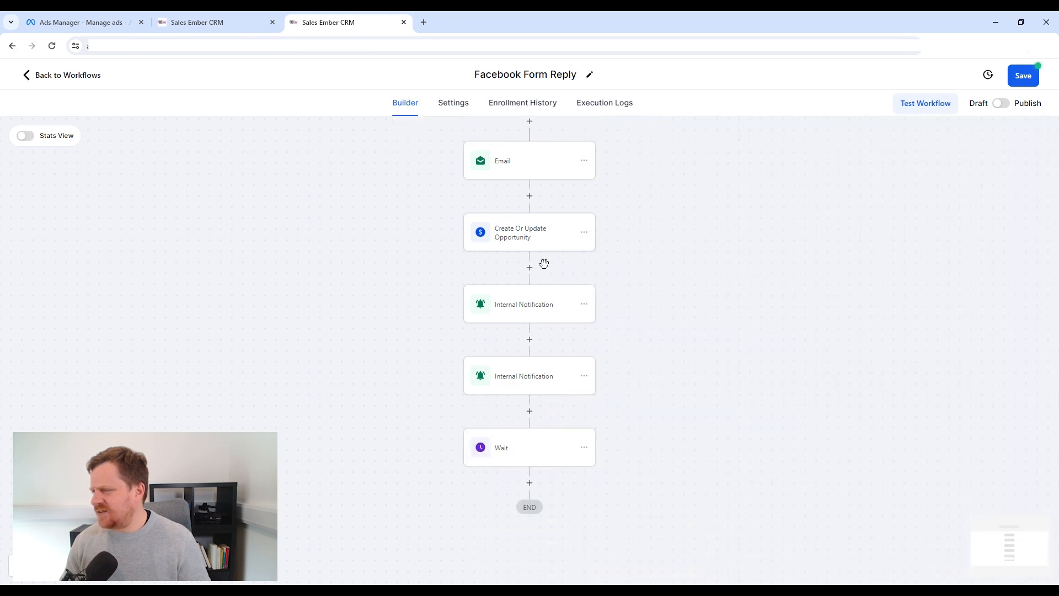
left_click(584, 161)
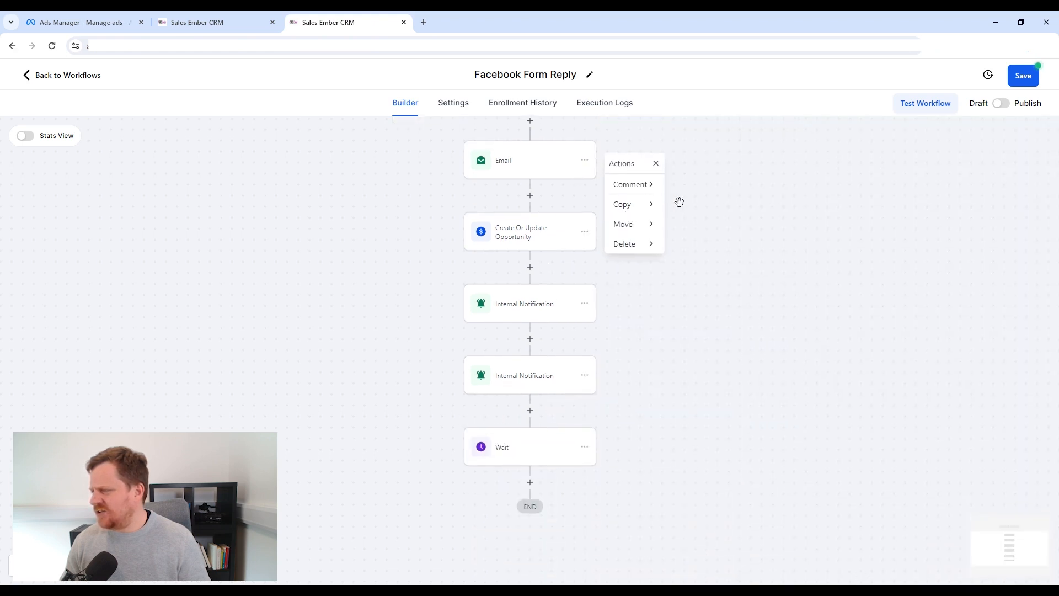
left_click(649, 206)
left_click(687, 188)
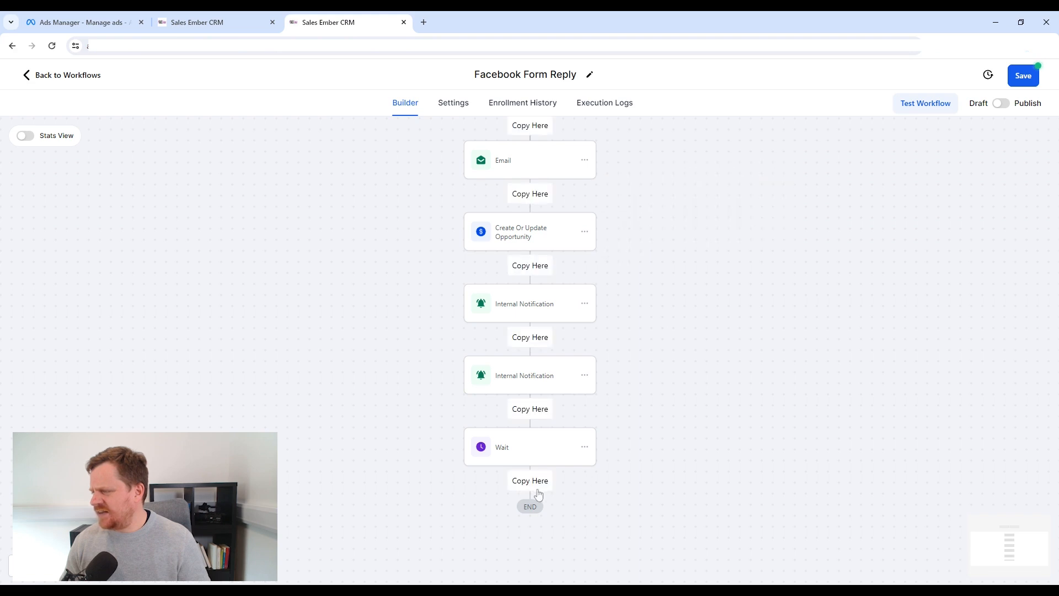
left_click(533, 484)
Step: Rename the copied email action after the Wait to "Email #2" and save it
left_click(548, 535)
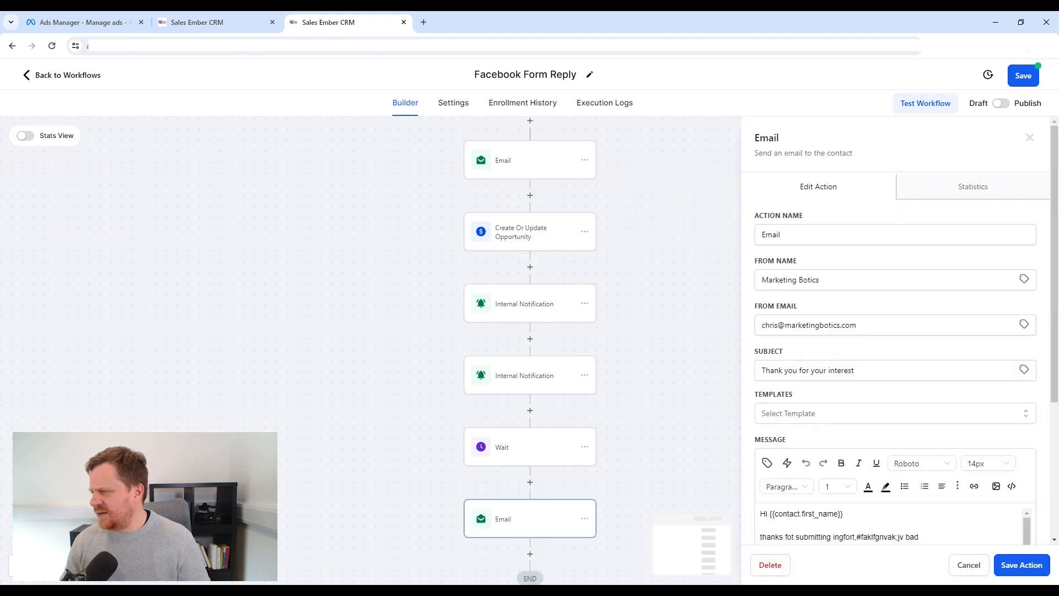
left_click(789, 234)
type("#2")
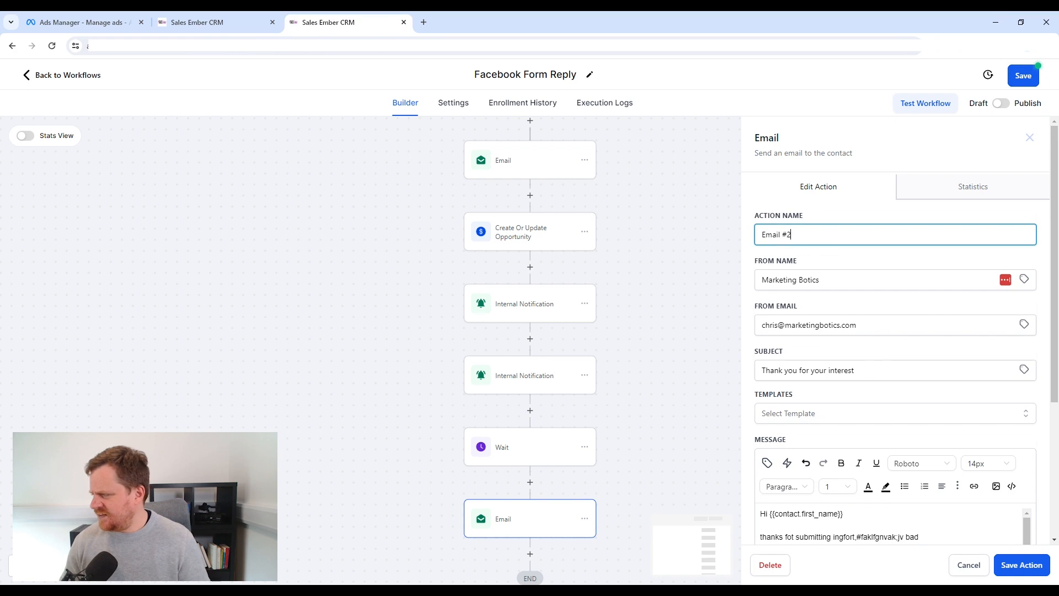
left_click(1021, 565)
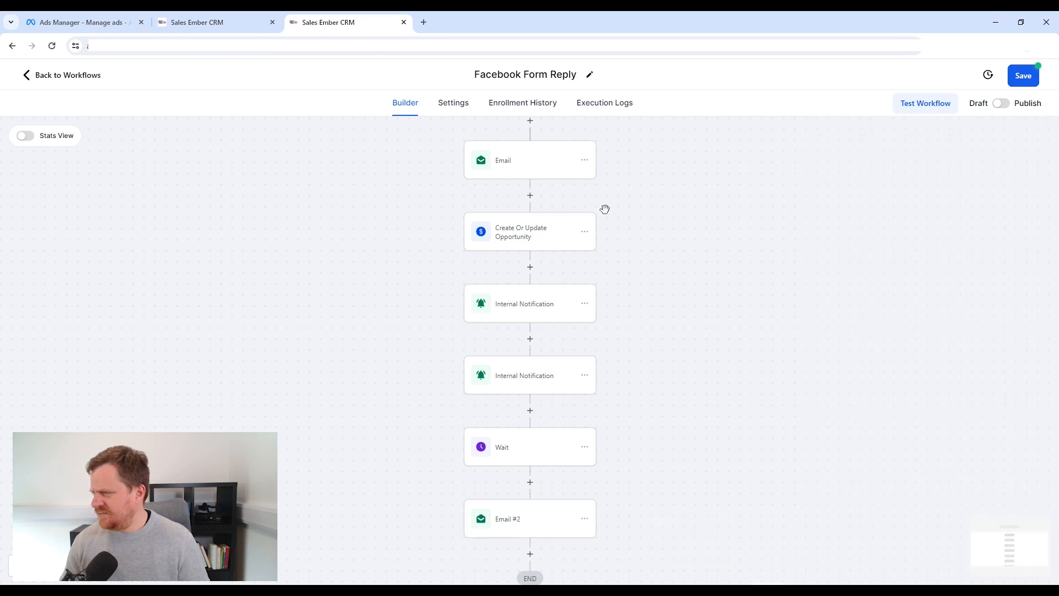
Step: Rename the first email action of the workflow to "Email #1" and save it
left_click(555, 174)
left_click(789, 235)
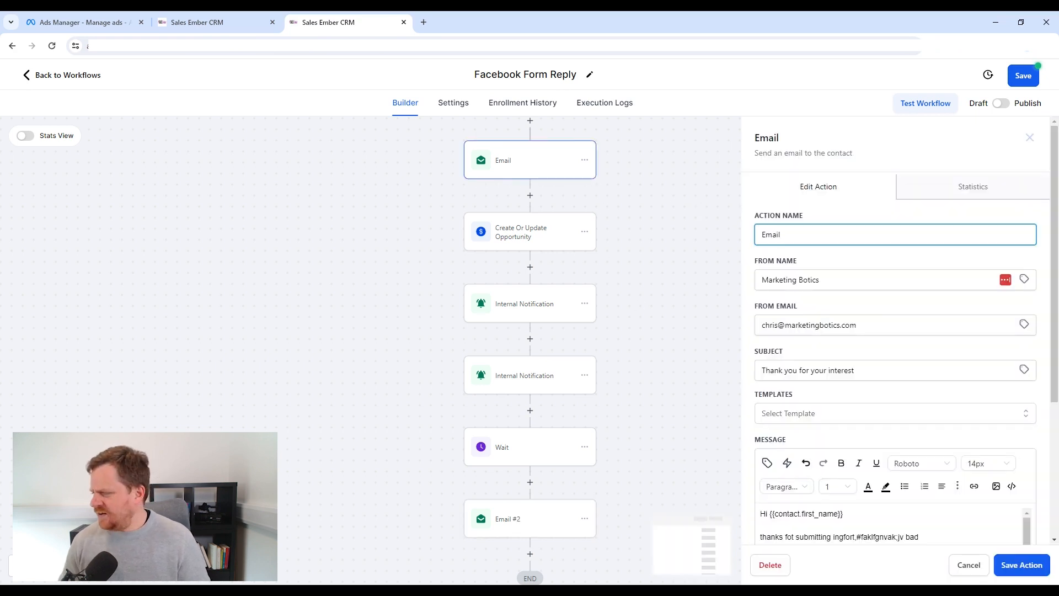
left_click(1031, 569)
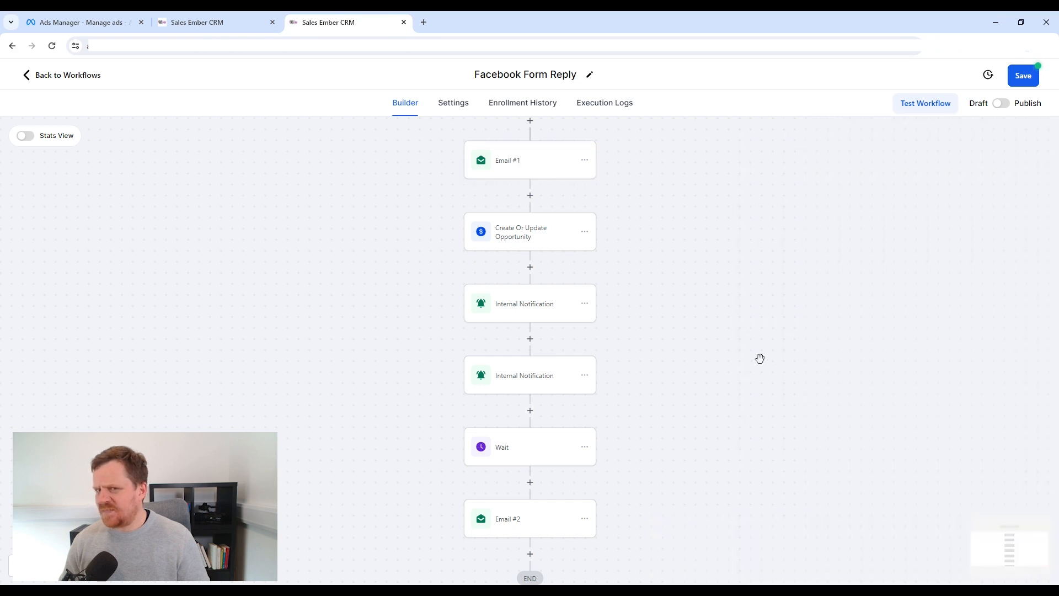
scroll(745, 367, "up", 1)
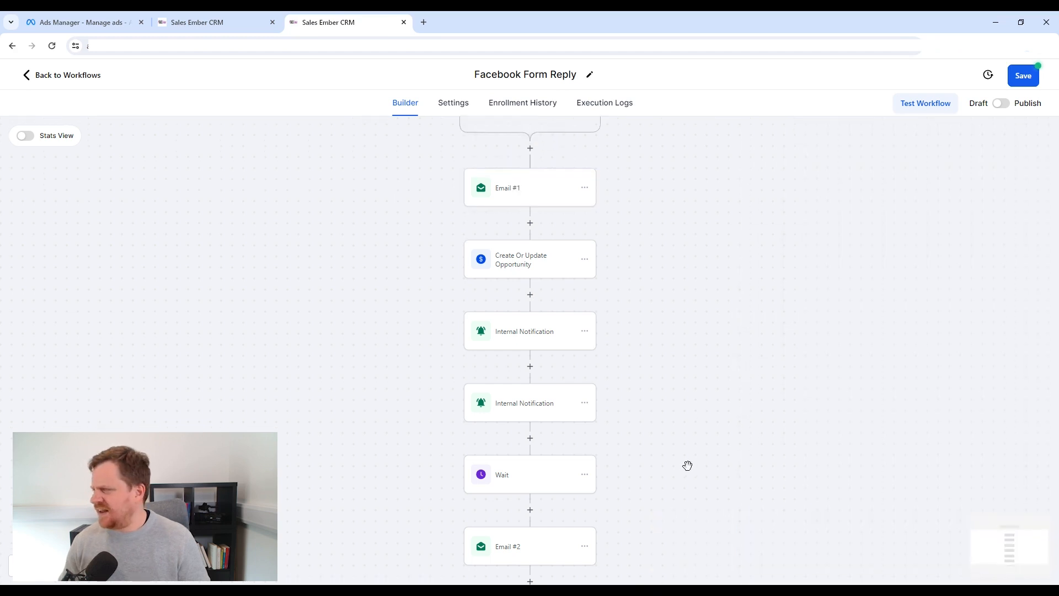